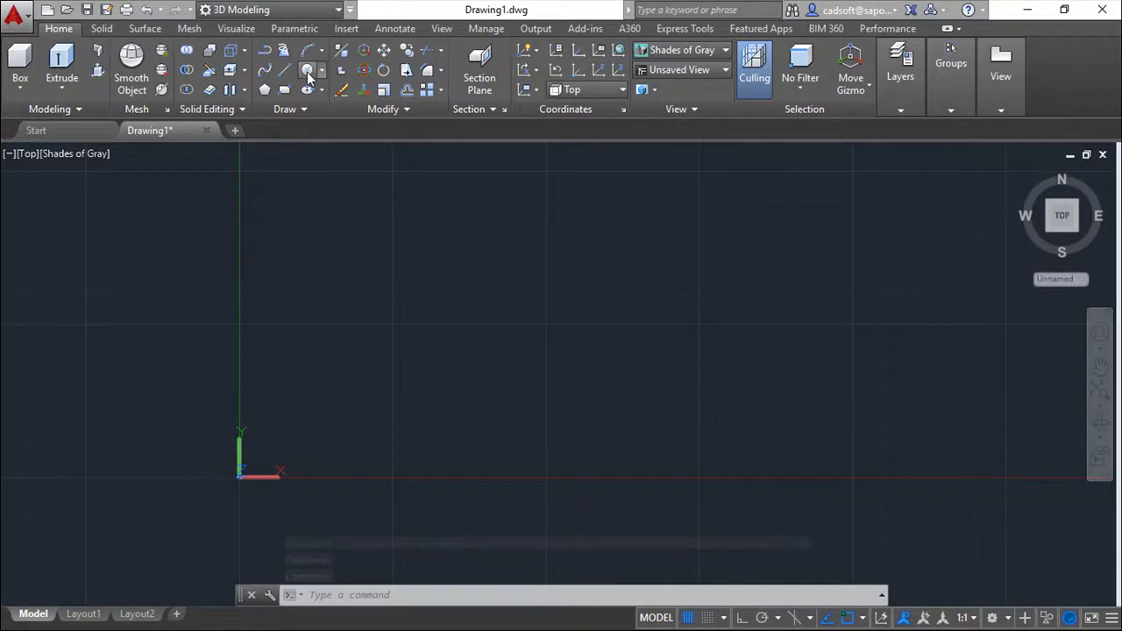
- Draw a circle of radius 20
left_click(424, 358)
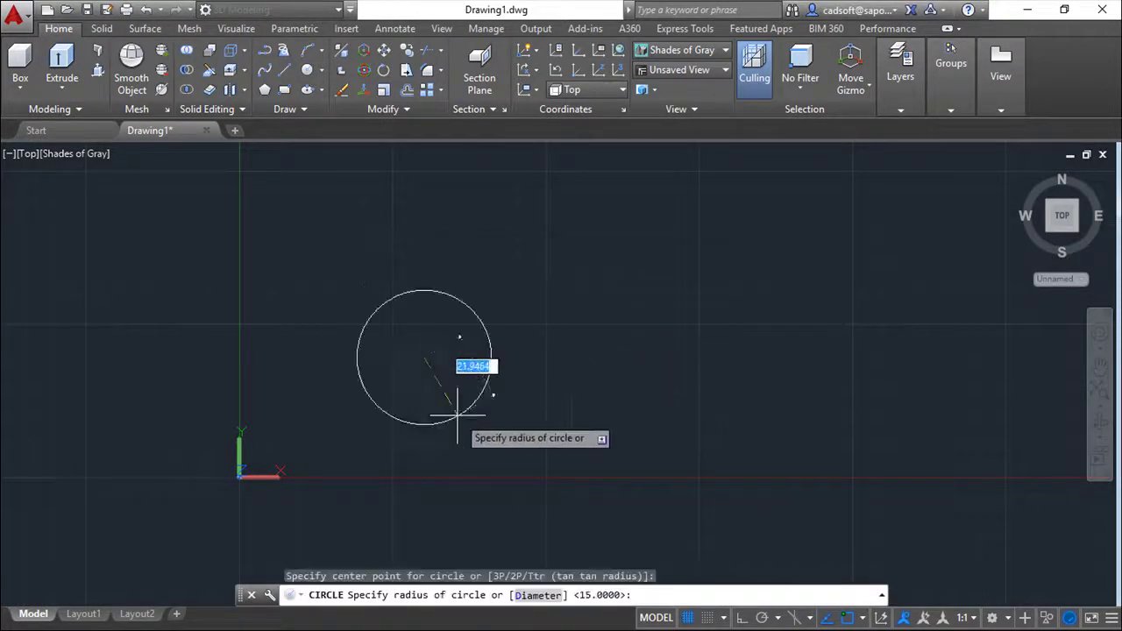
type("20")
key("Return")
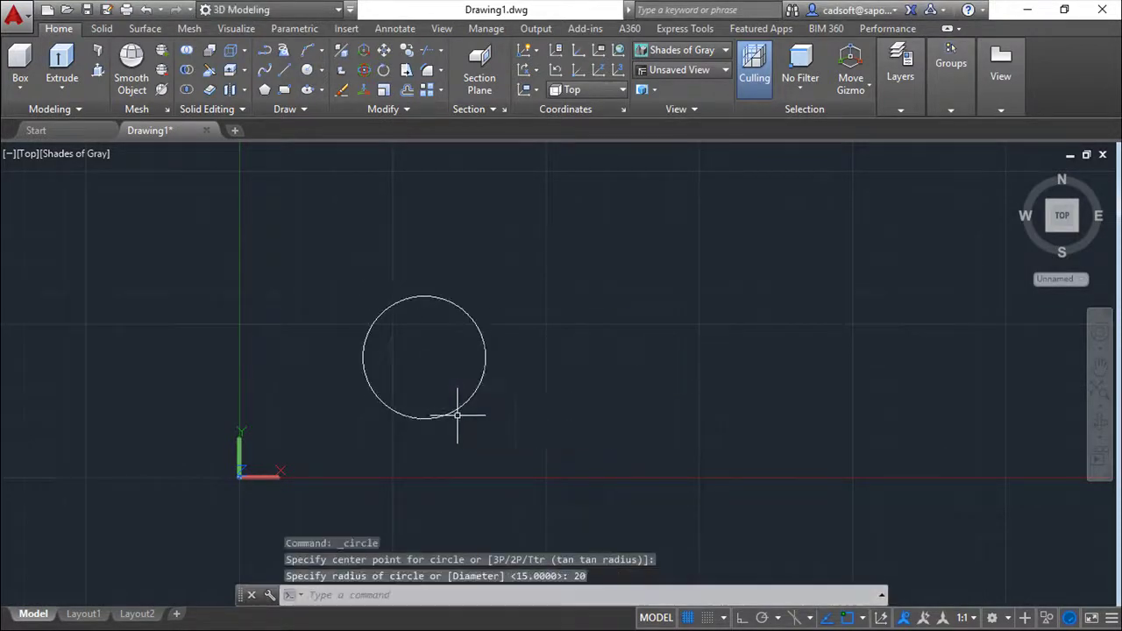
scroll(564, 364, "up", 2)
scroll(638, 368, "down", 2)
scroll(646, 375, "down", 2)
middle_click_drag(646, 375, 377, 373)
key("Escape")
- Copy the circle 140 units to the right with Ortho on
key("Return")
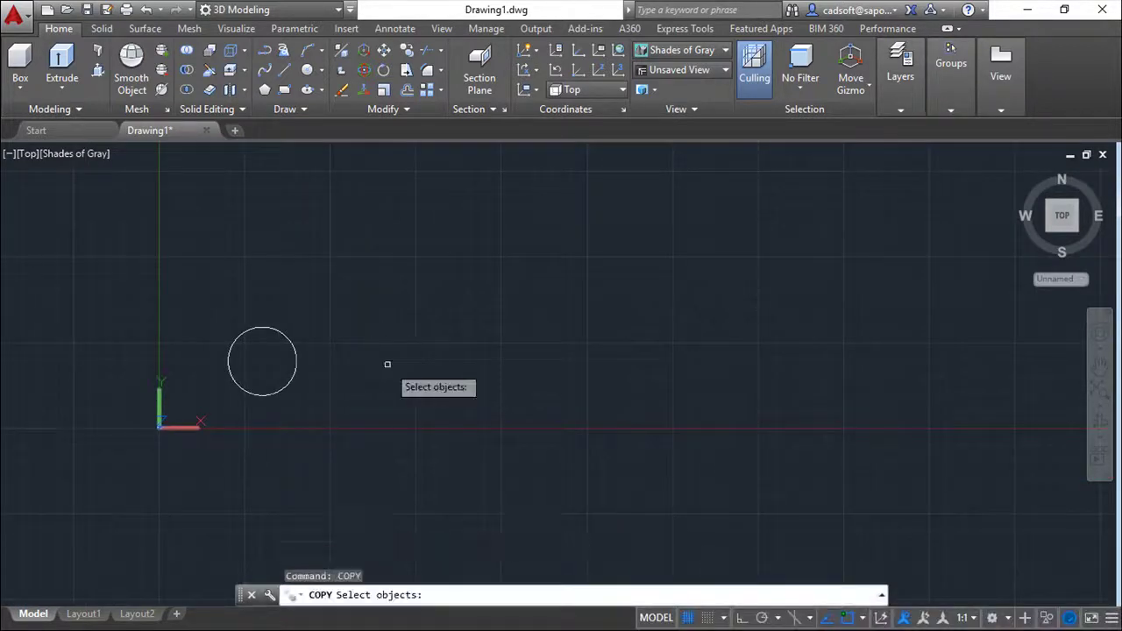
left_click(277, 394)
key("Return")
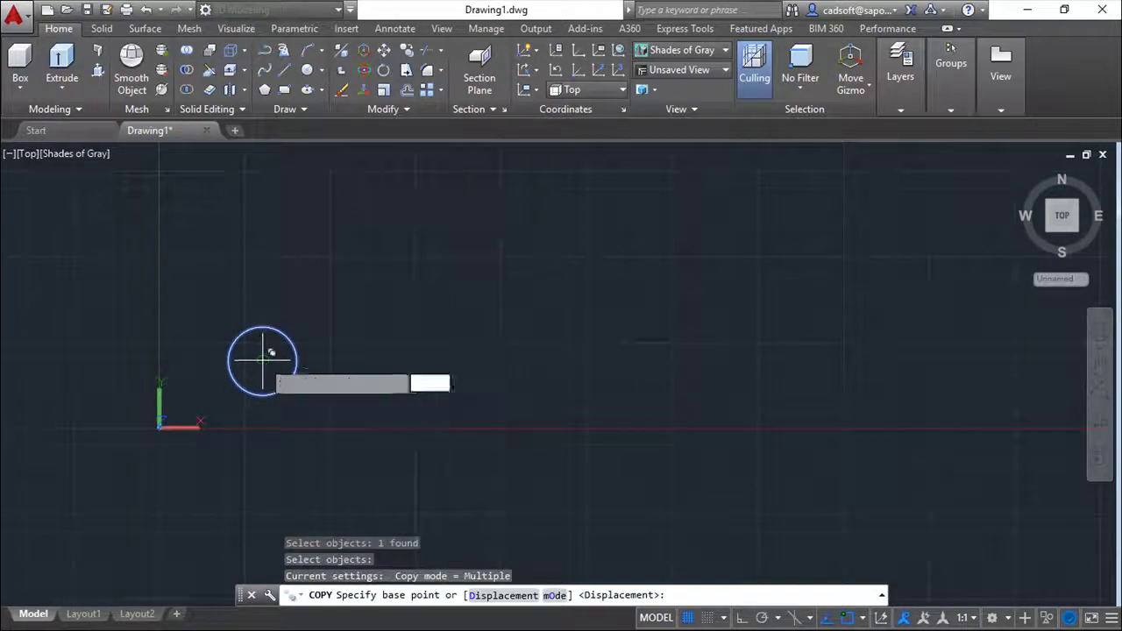
left_click(262, 361)
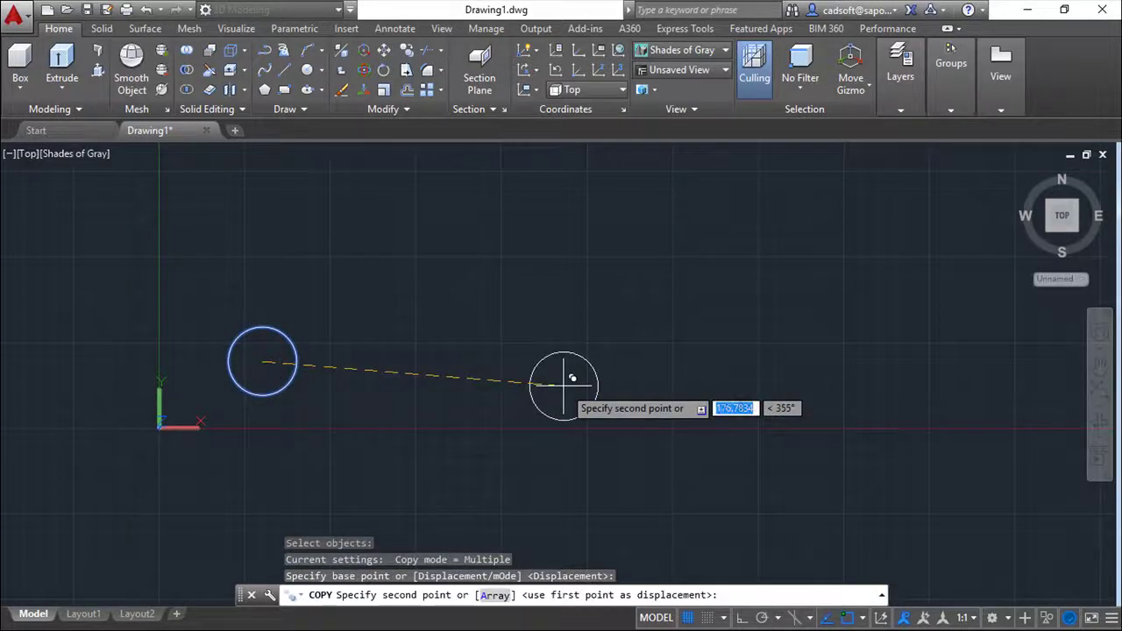
key("F8")
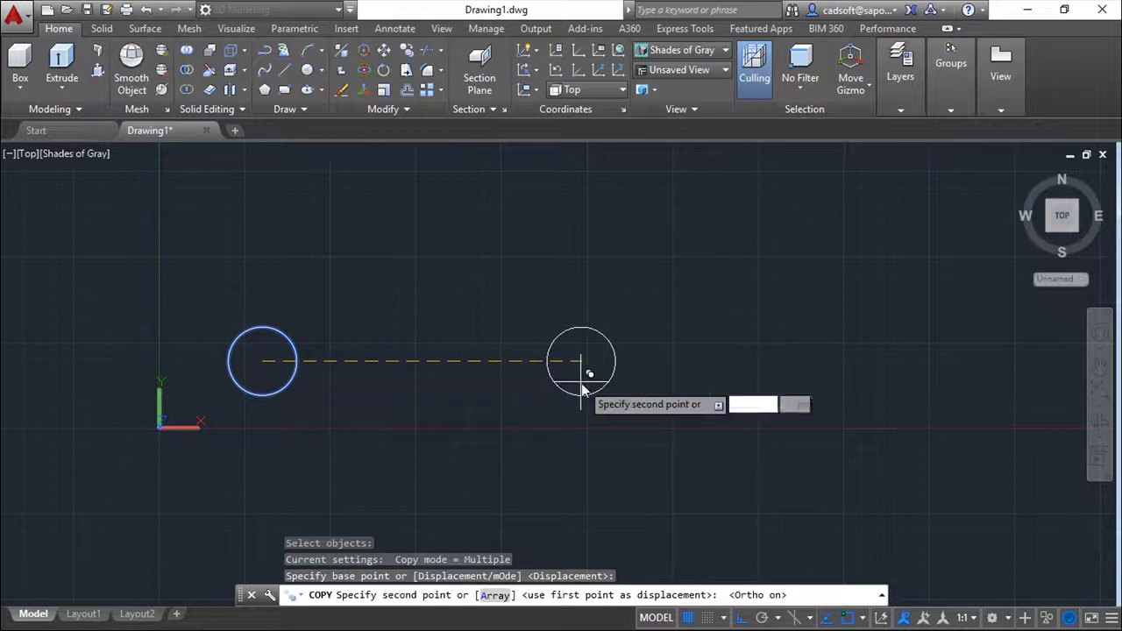
type("140")
key("Return")
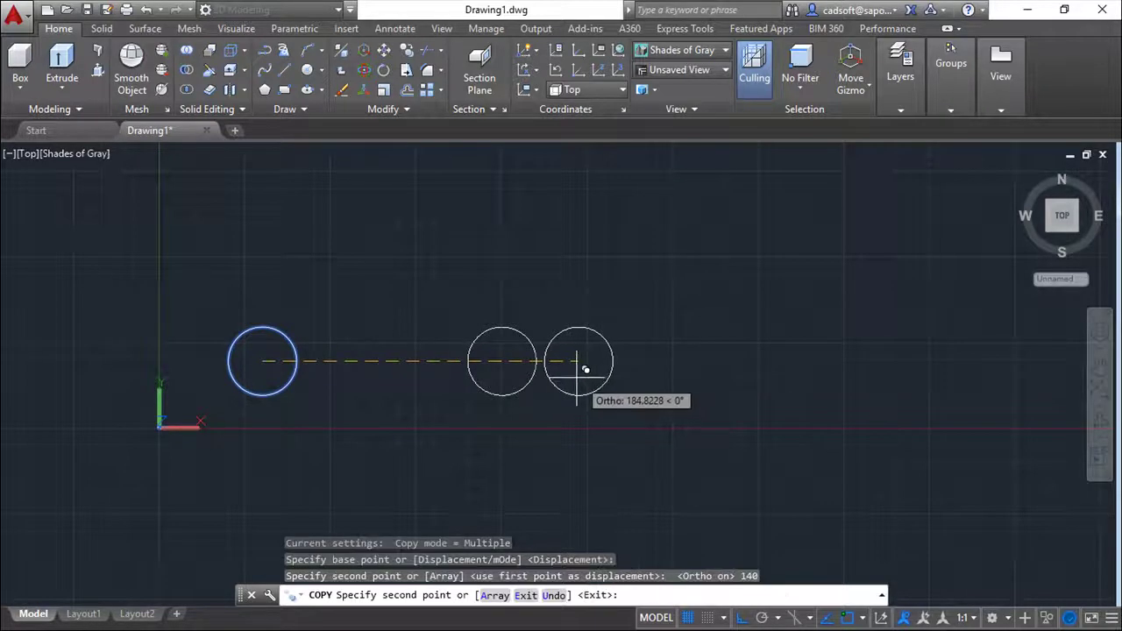
key("Escape")
scroll(566, 359, "up", 2)
middle_click_drag(570, 307, 754, 396)
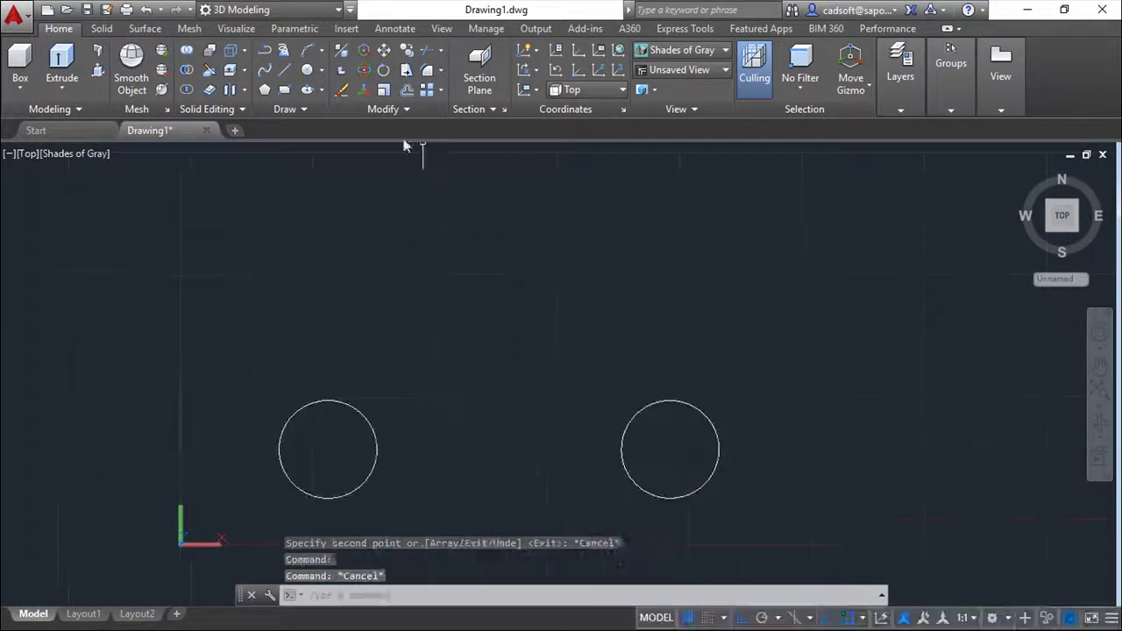
- Draw a line joining the centres of the two circles
left_click(284, 71)
left_click(327, 452)
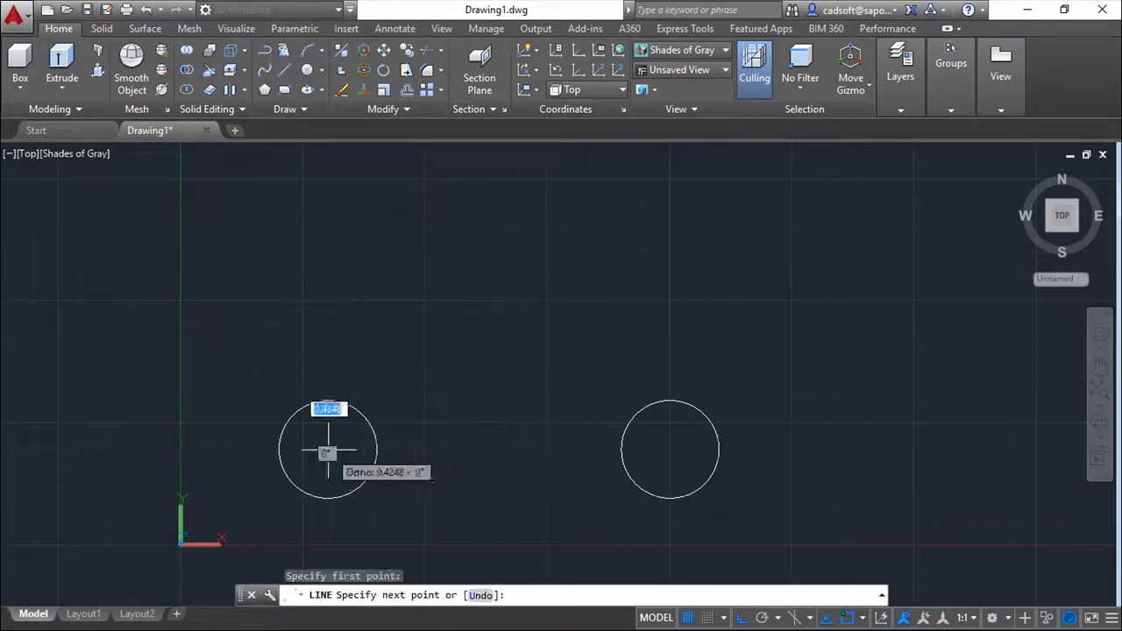
left_click(669, 449)
right_click(527, 476)
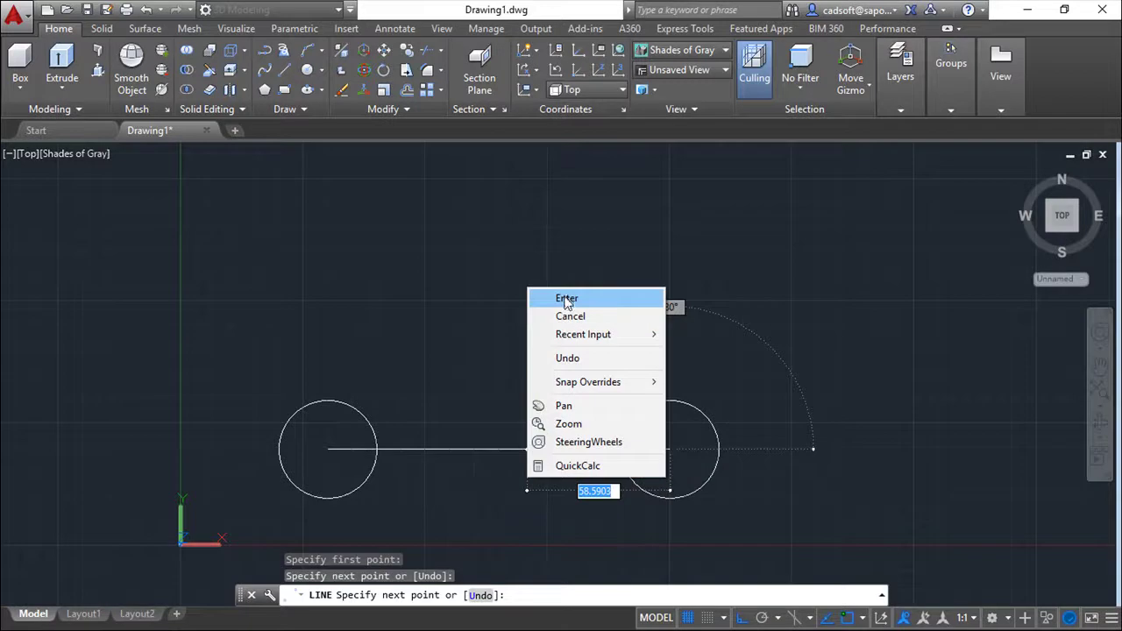
left_click(567, 299)
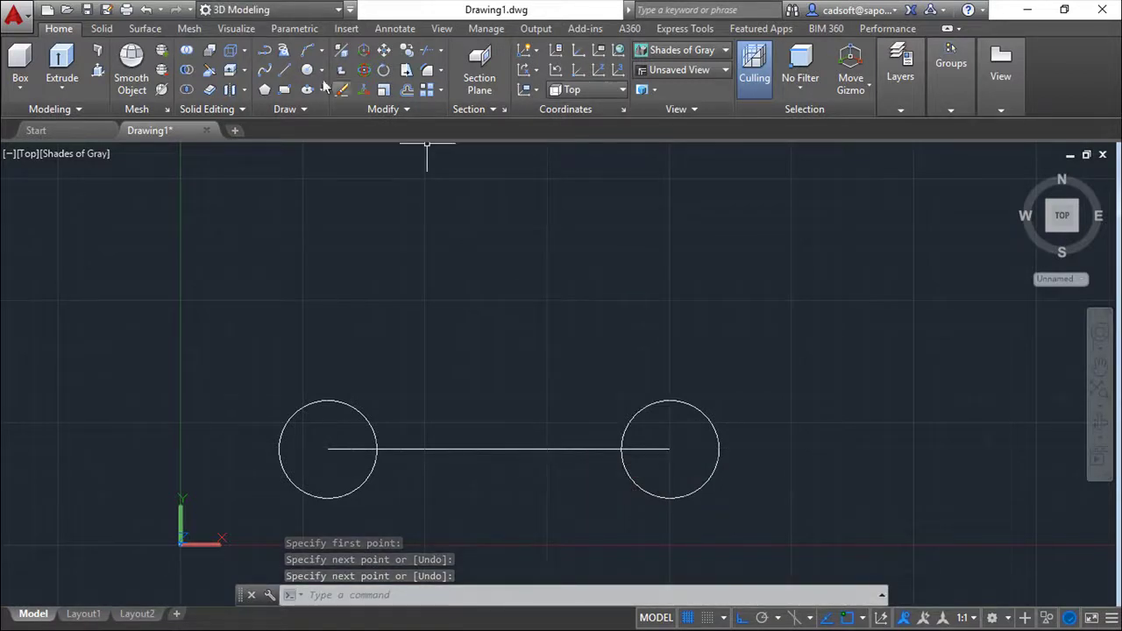
- Draw an 88-unit vertical line up from that line's midpoint
key("Return")
left_click(499, 448)
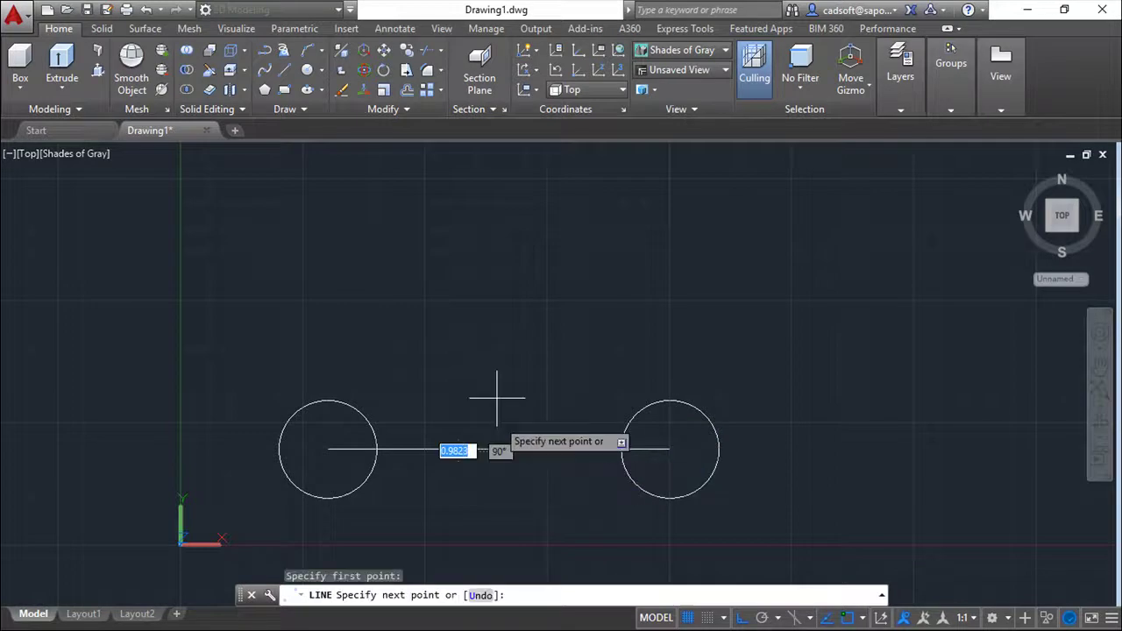
type("88")
key("Return")
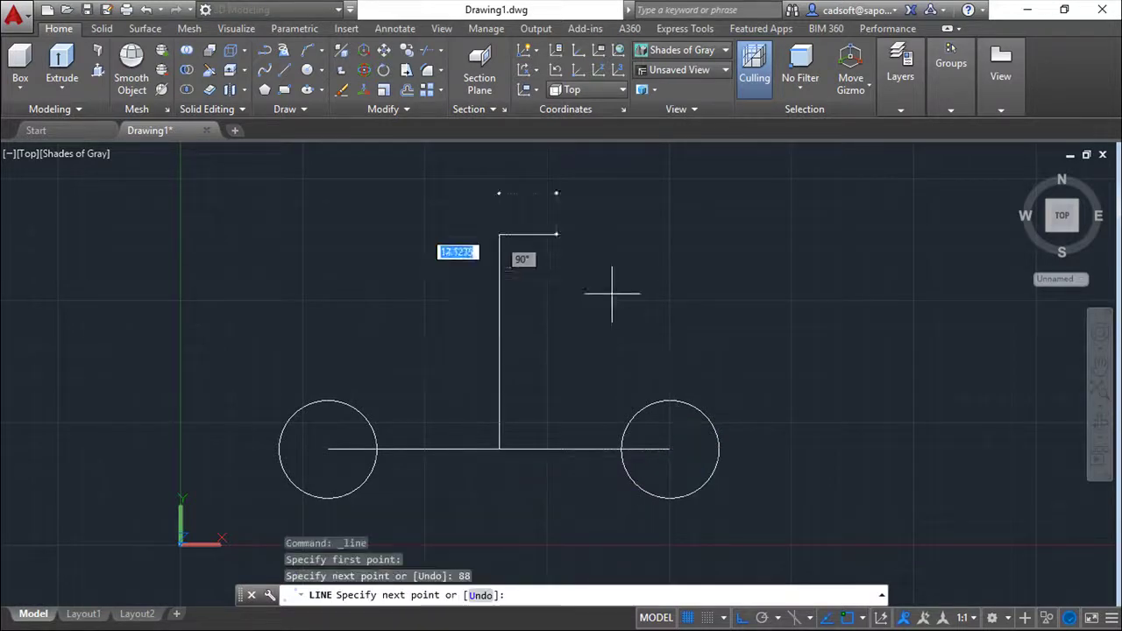
key("Escape")
- Add a radius-20 circle centred on the top end of the vertical line
left_click(310, 72)
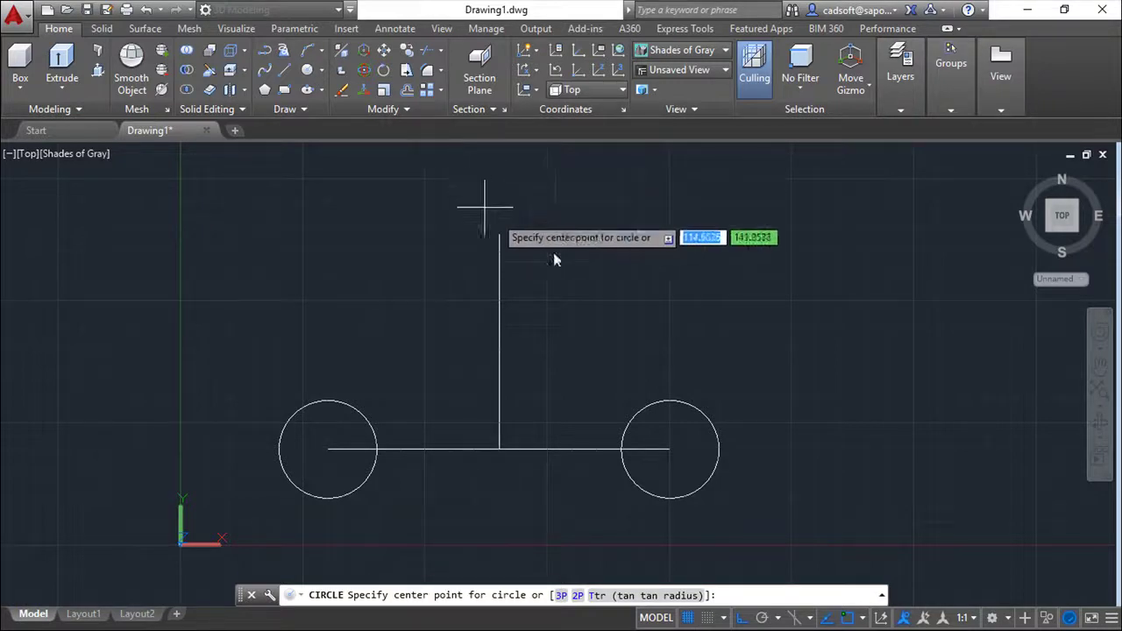
left_click(499, 233)
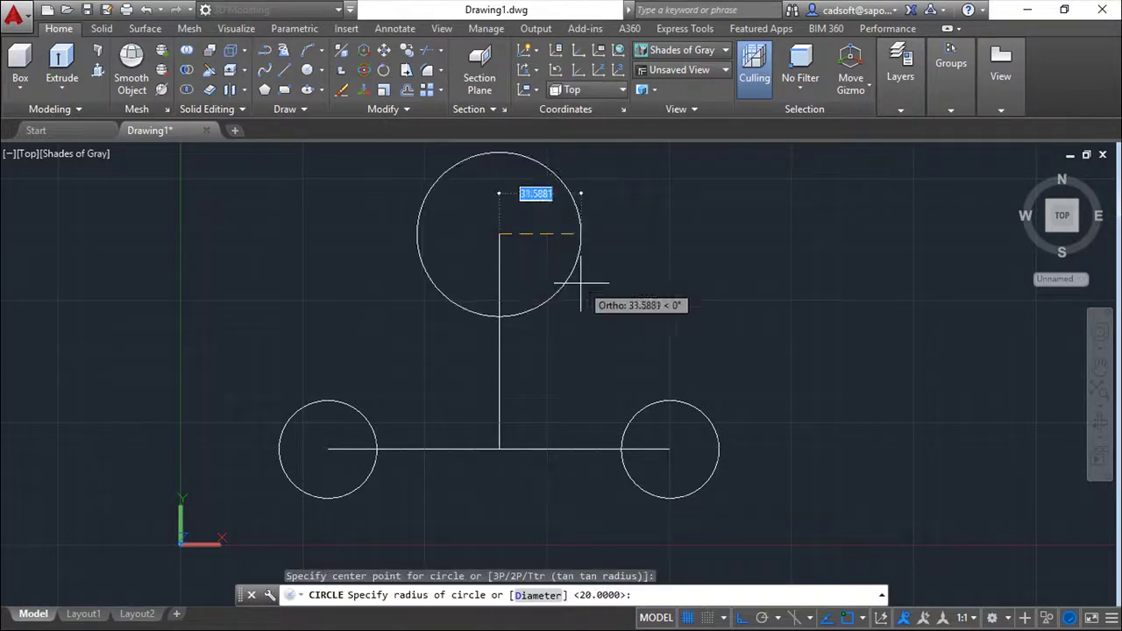
type("20")
key("Return")
key("Escape")
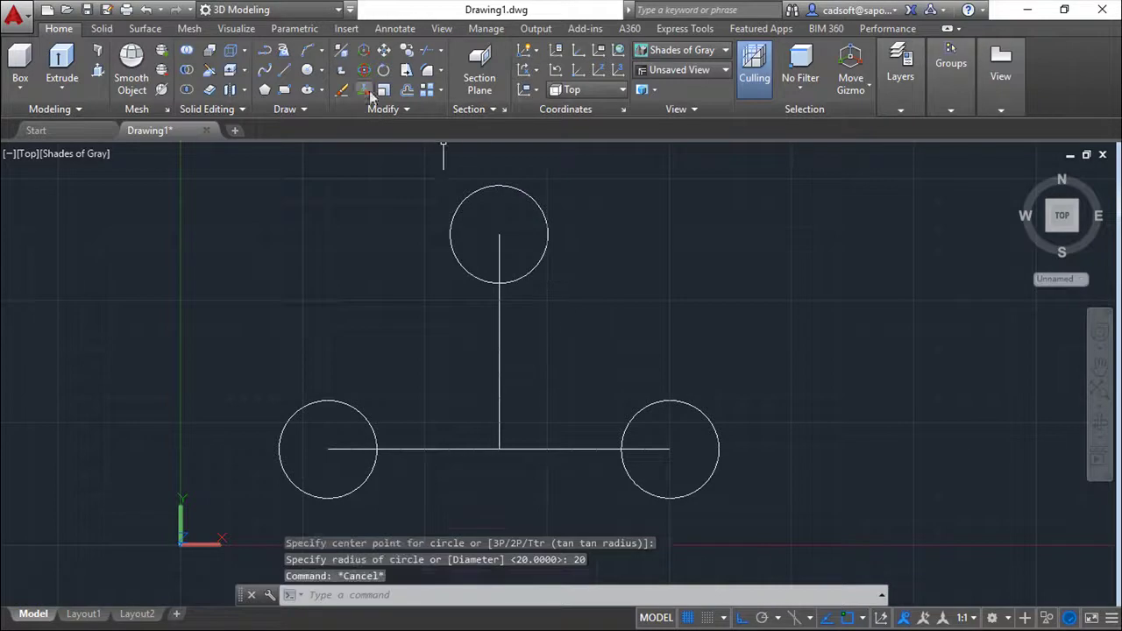
- Draw 90-unit vertical lines up from the outer edges of both bottom circles
left_click(287, 71)
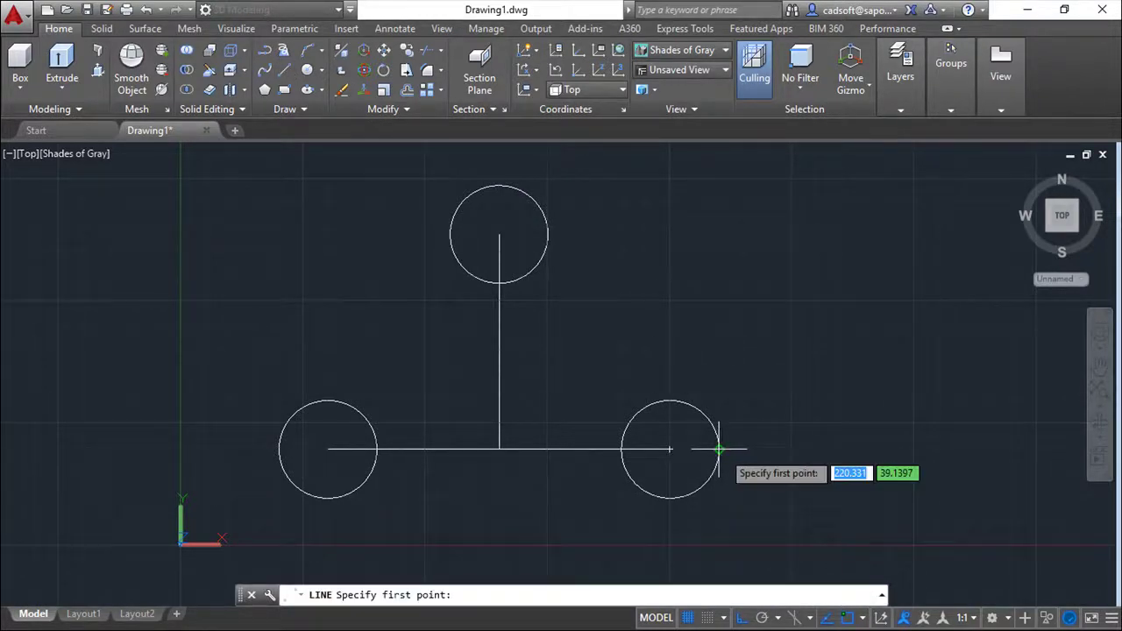
left_click(718, 448)
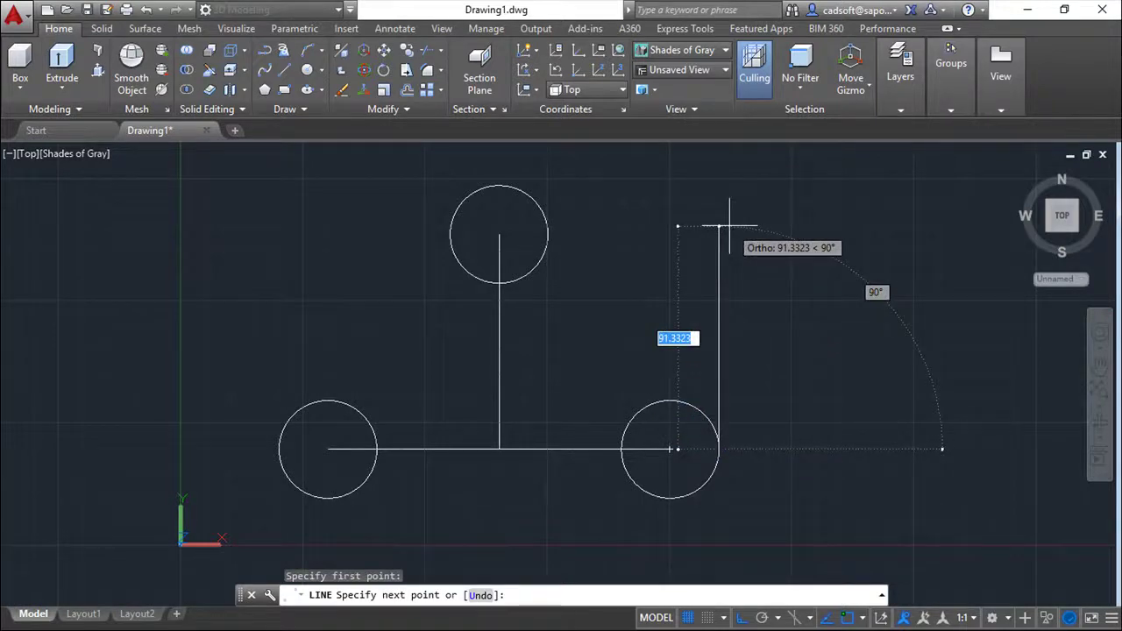
type("90")
key("Return")
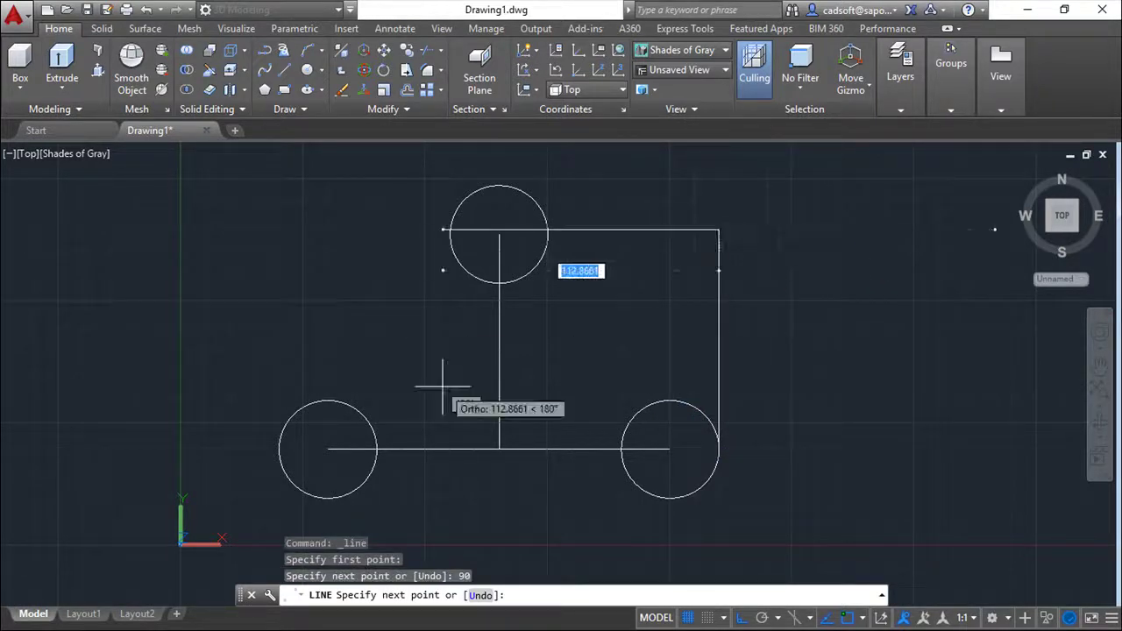
key("Return")
key("Return")
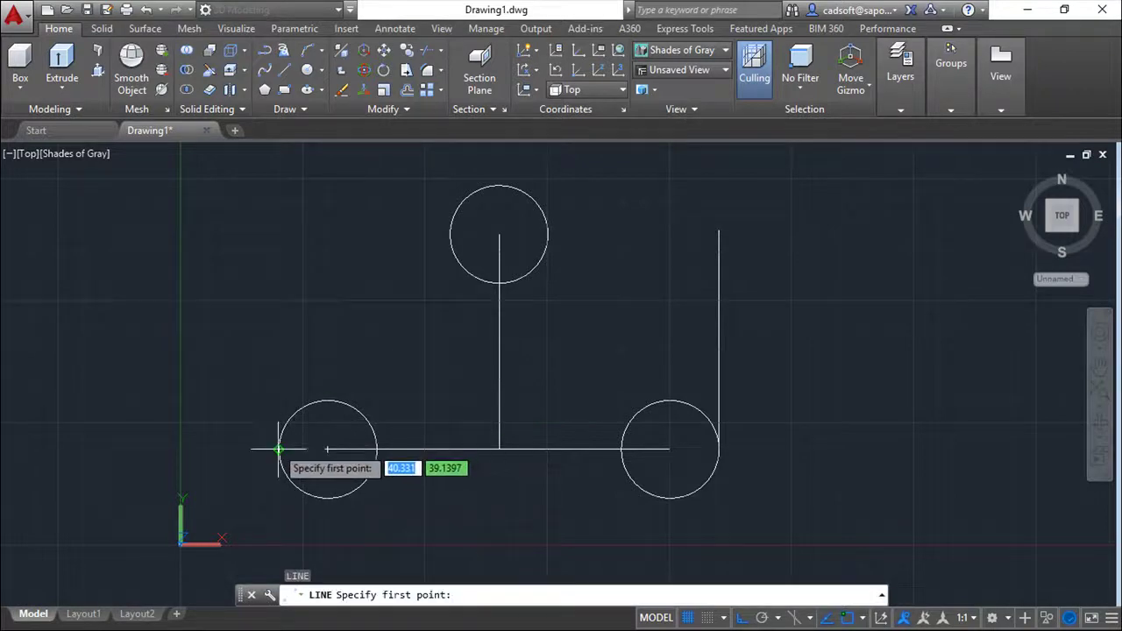
left_click(279, 449)
type("0")
key("Return")
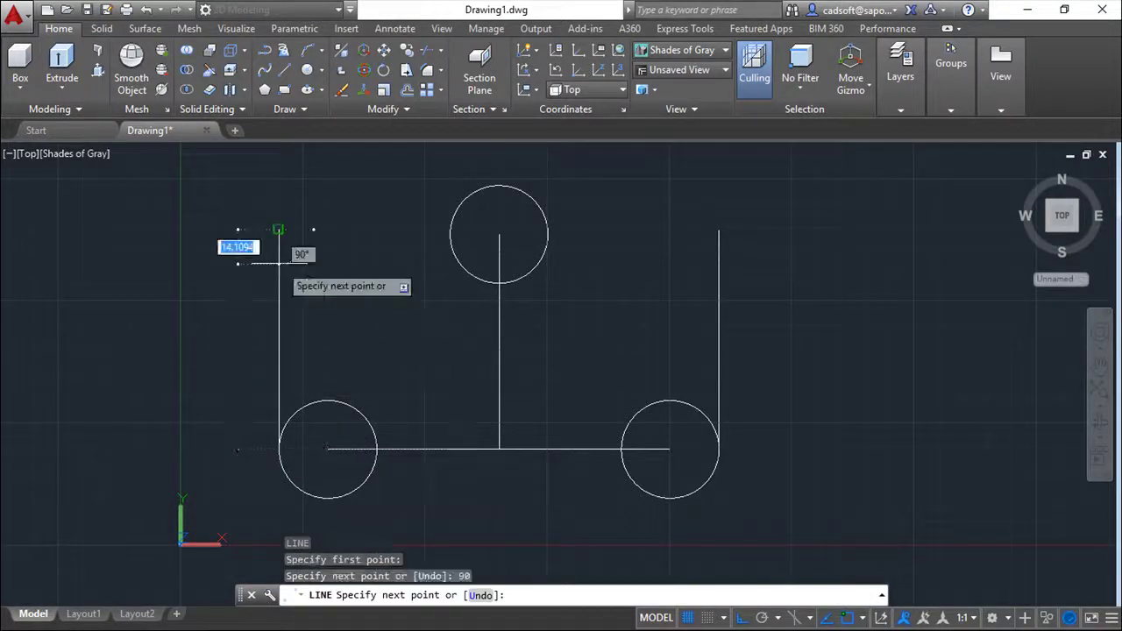
right_click(409, 350)
left_click(444, 362)
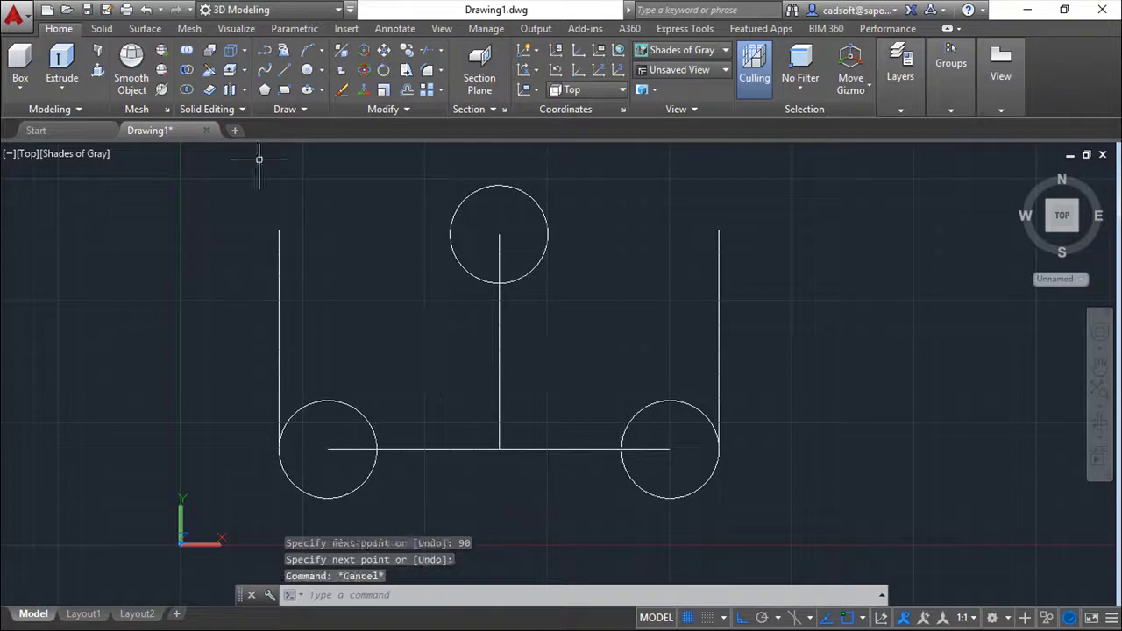
- Draw a 90-unit vertical line from the right circle with a horizontal leg at the top
left_click(283, 71)
middle_click_drag(574, 252, 548, 336)
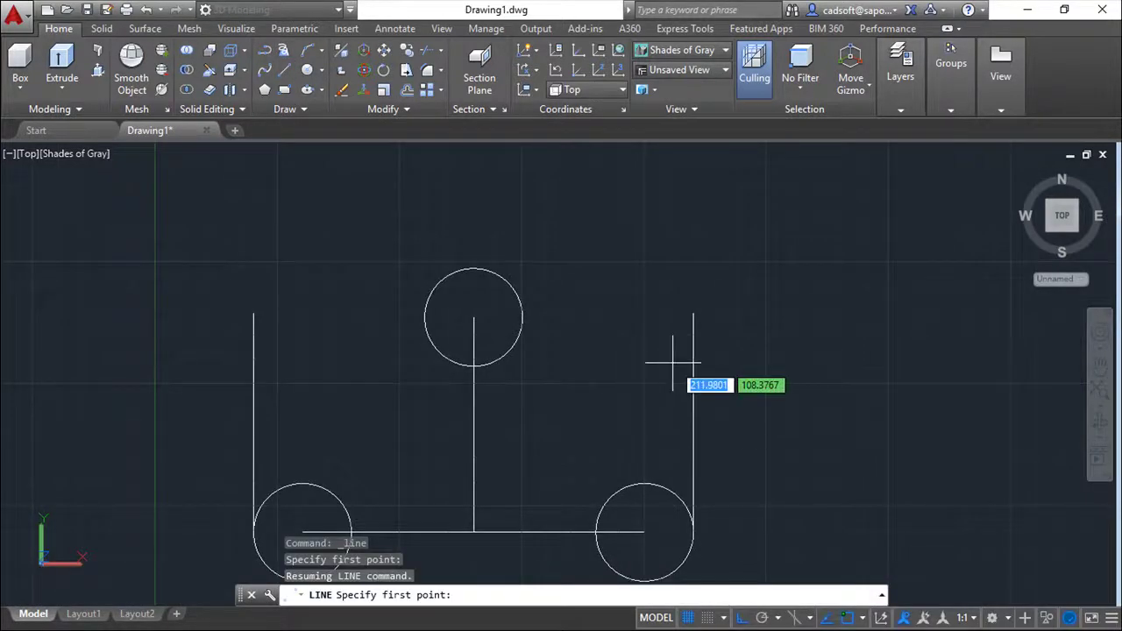
middle_click_drag(806, 483, 781, 436)
key("Escape")
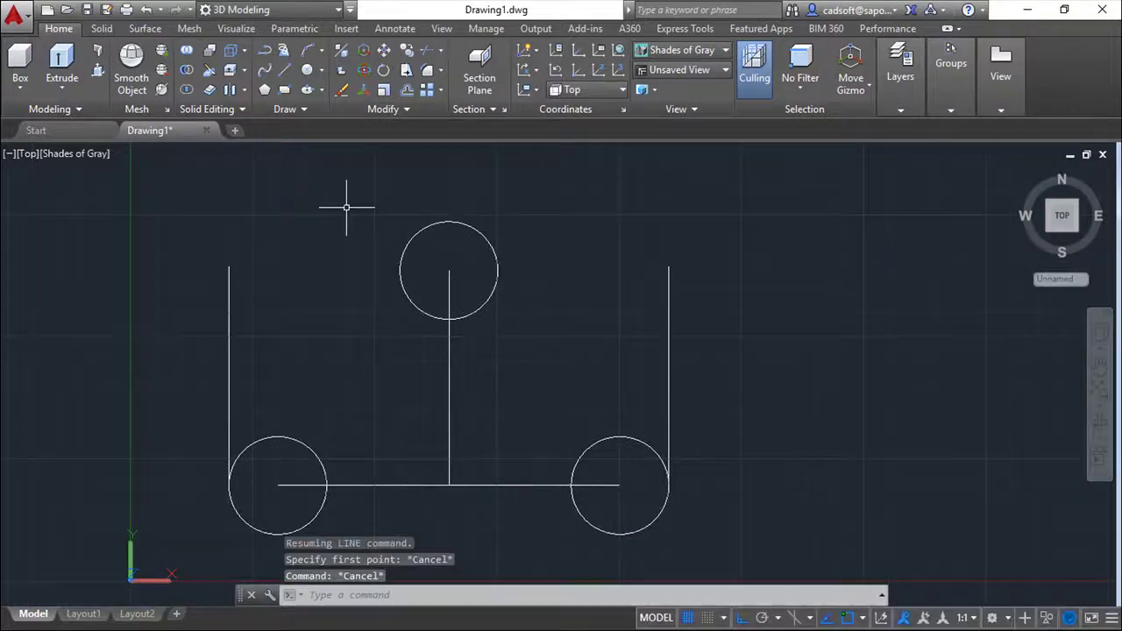
left_click(286, 75)
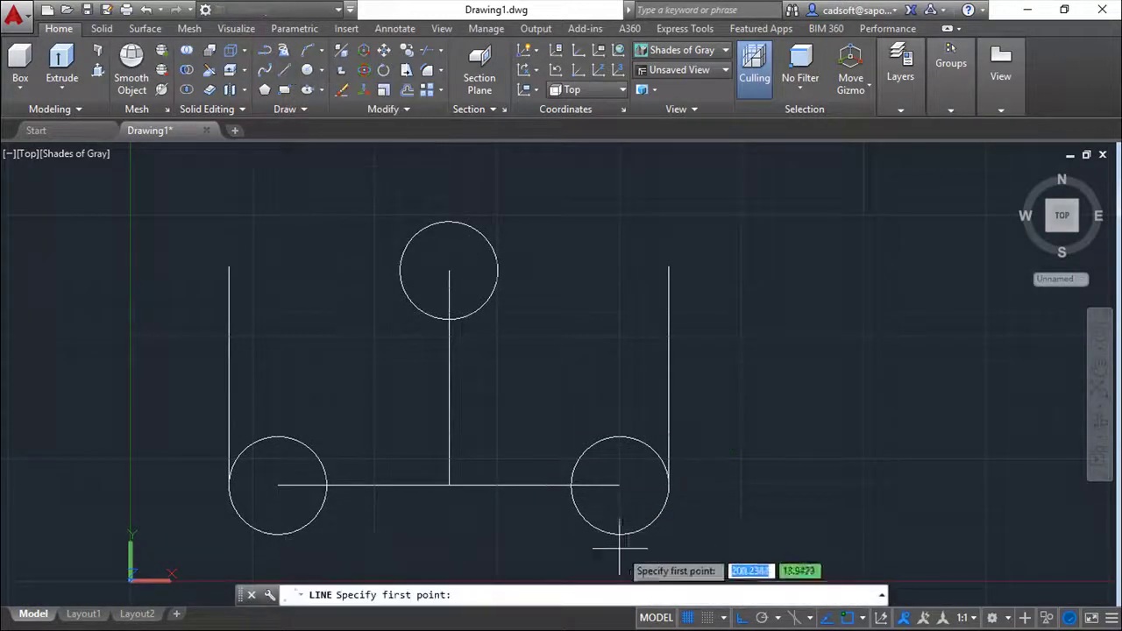
left_click(620, 532)
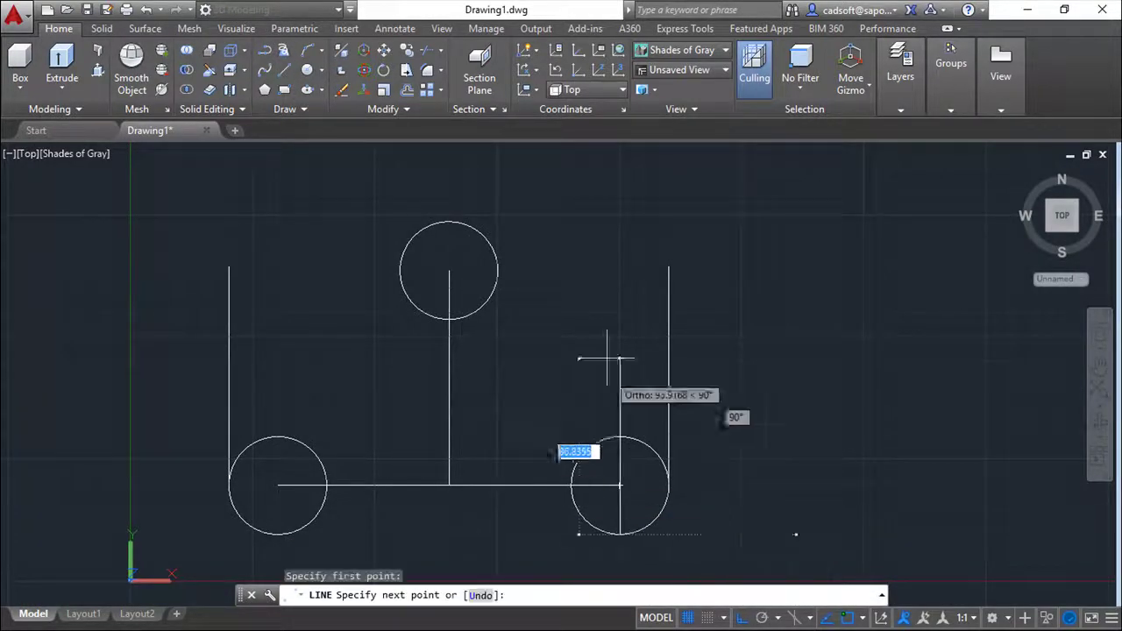
type("30")
key("Return")
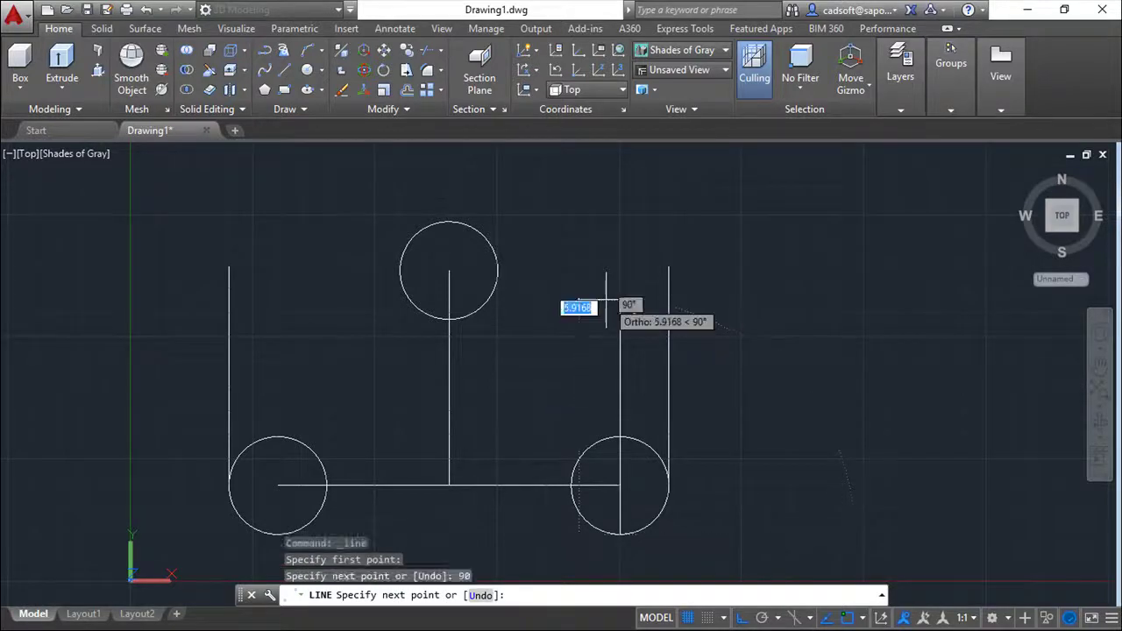
left_click(777, 359)
right_click(799, 368)
left_click(865, 385)
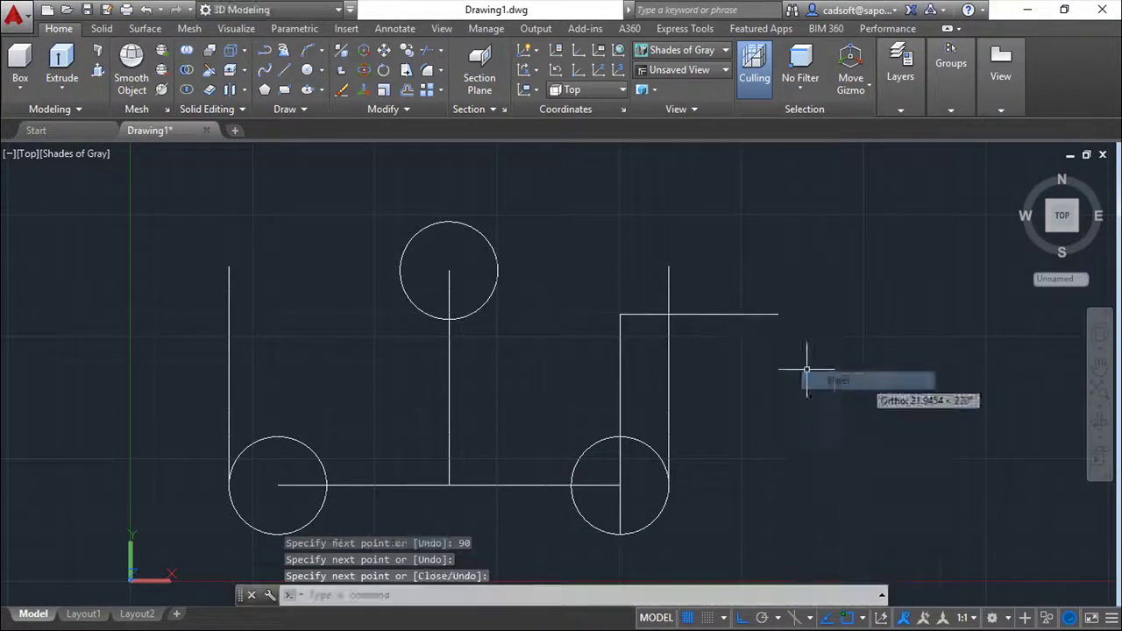
- Draw a 90-unit vertical line from the left circle ending in a short leftward leg
key("Return")
left_click(277, 533)
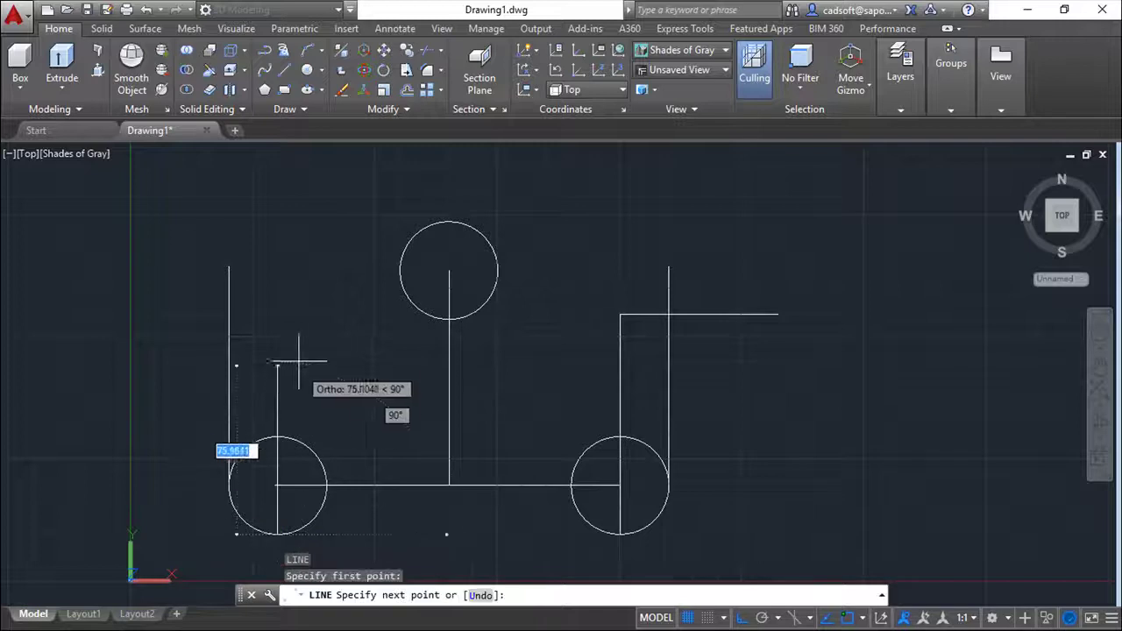
type("90")
key("Return")
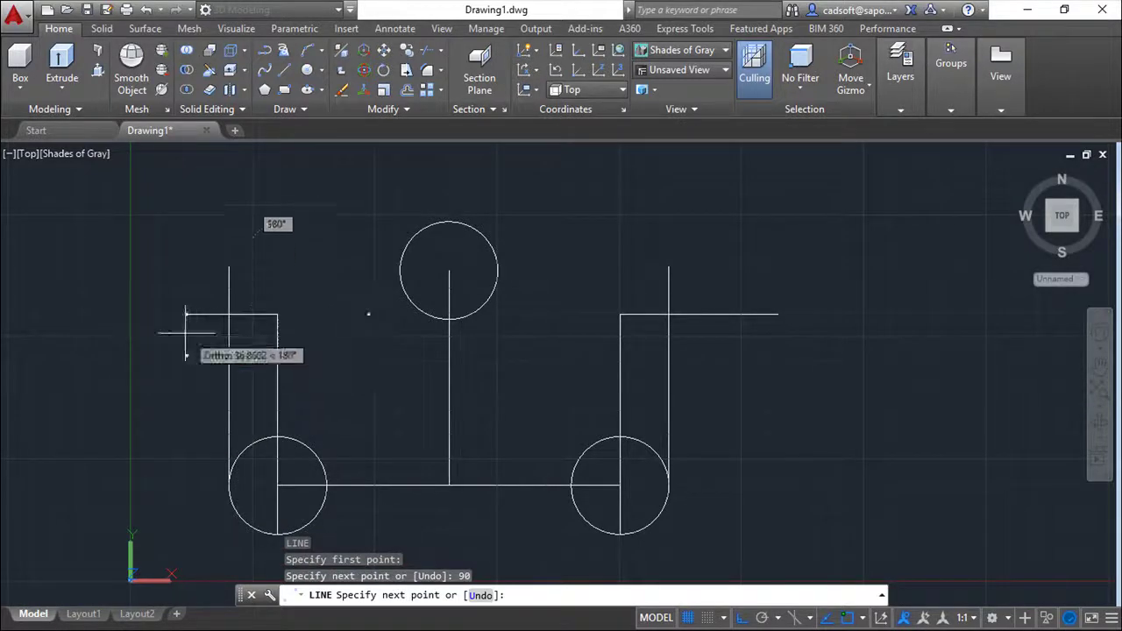
right_click(187, 334)
left_click(220, 352)
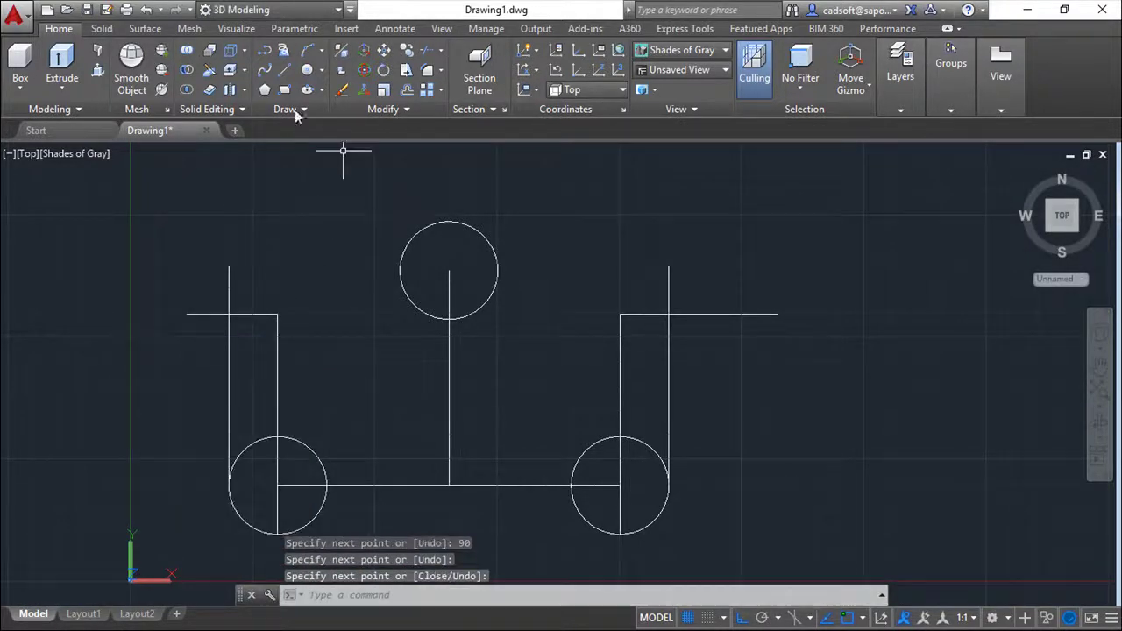
key("Escape")
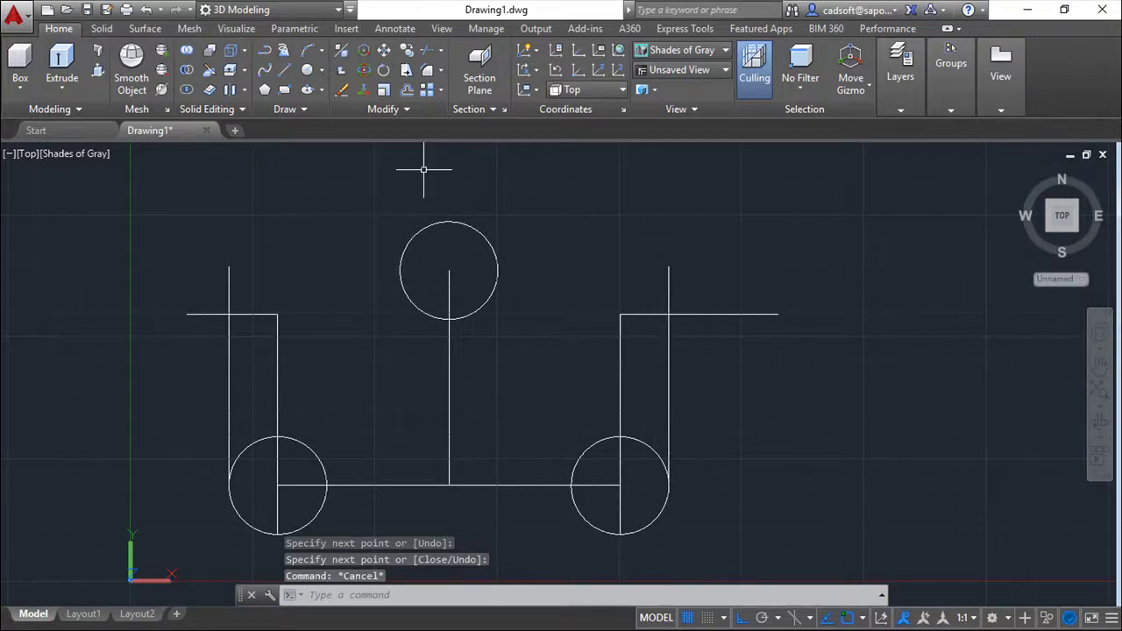
- Draw a line from the right-hand corner to the upper circle's top quadrant point
left_click(285, 70)
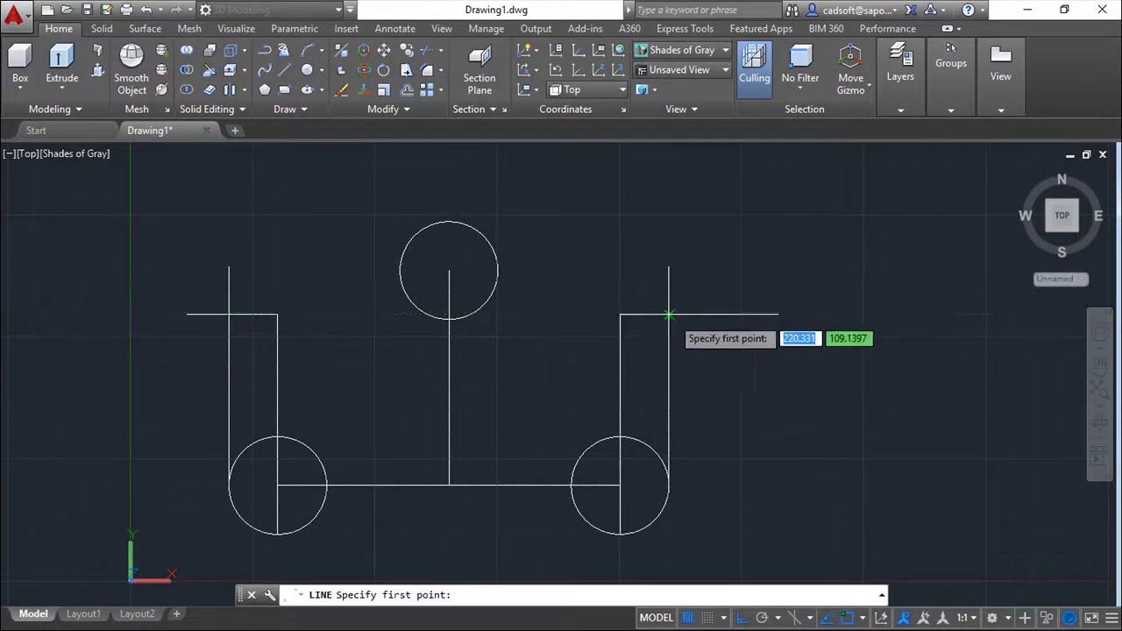
left_click(668, 314)
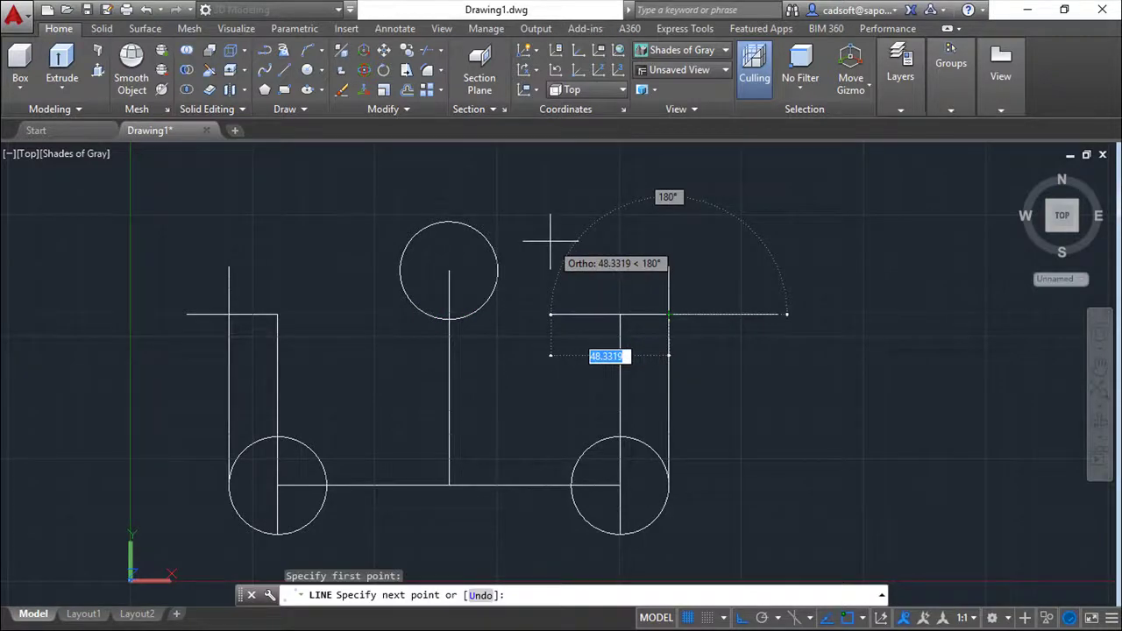
right_click(538, 263, "shift")
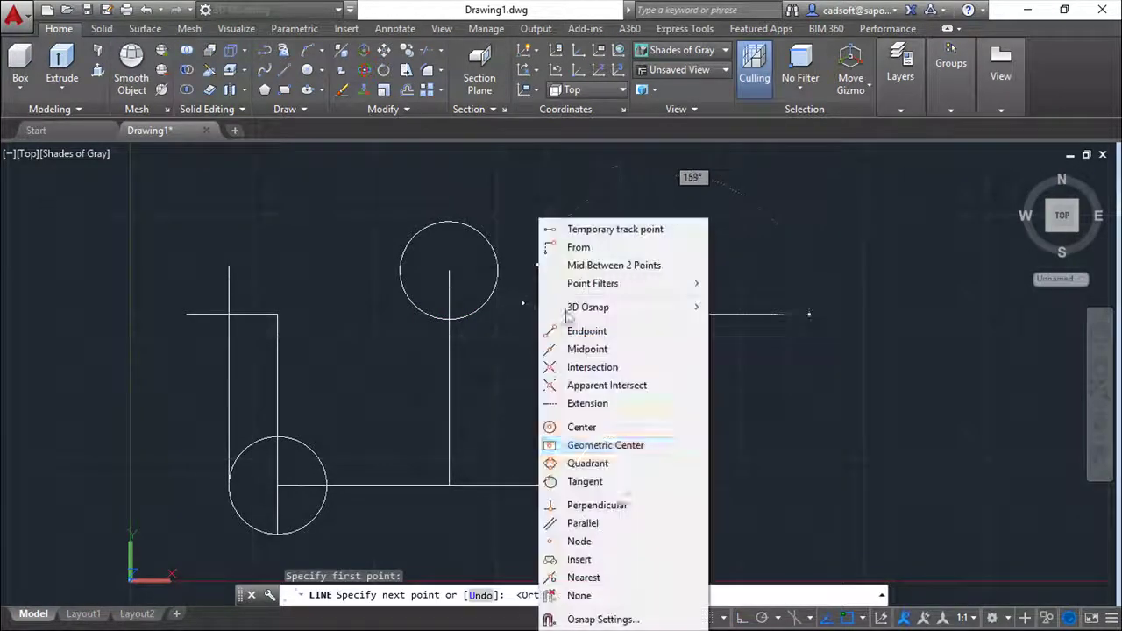
left_click(585, 463)
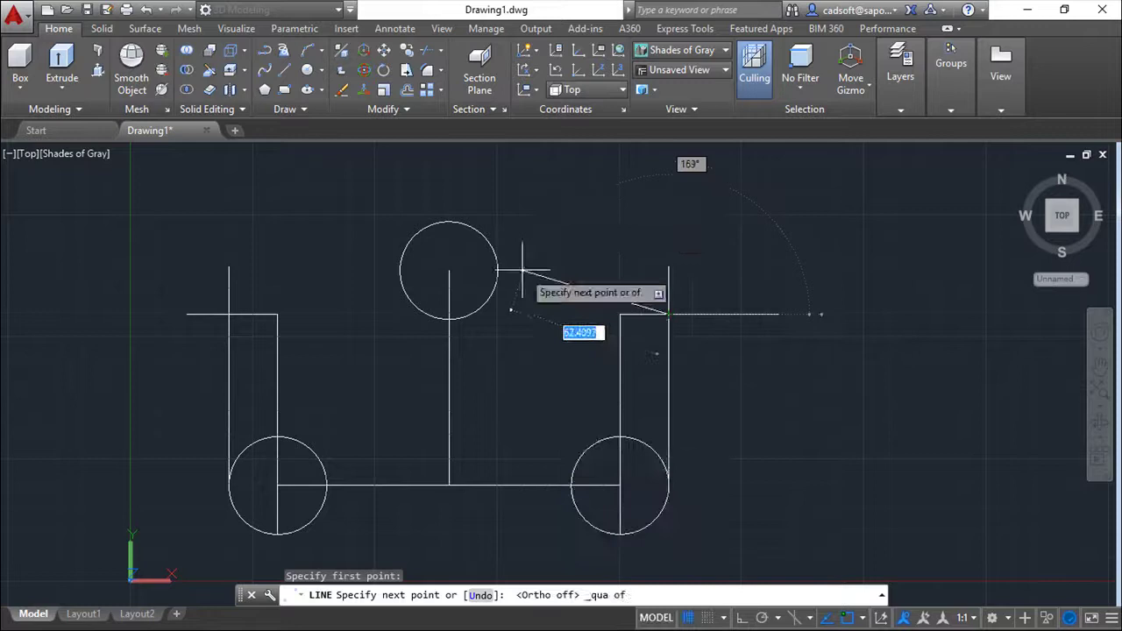
left_click(481, 237)
- Erase the sloped line to the top circle
key("Escape")
key("Escape")
key("Escape")
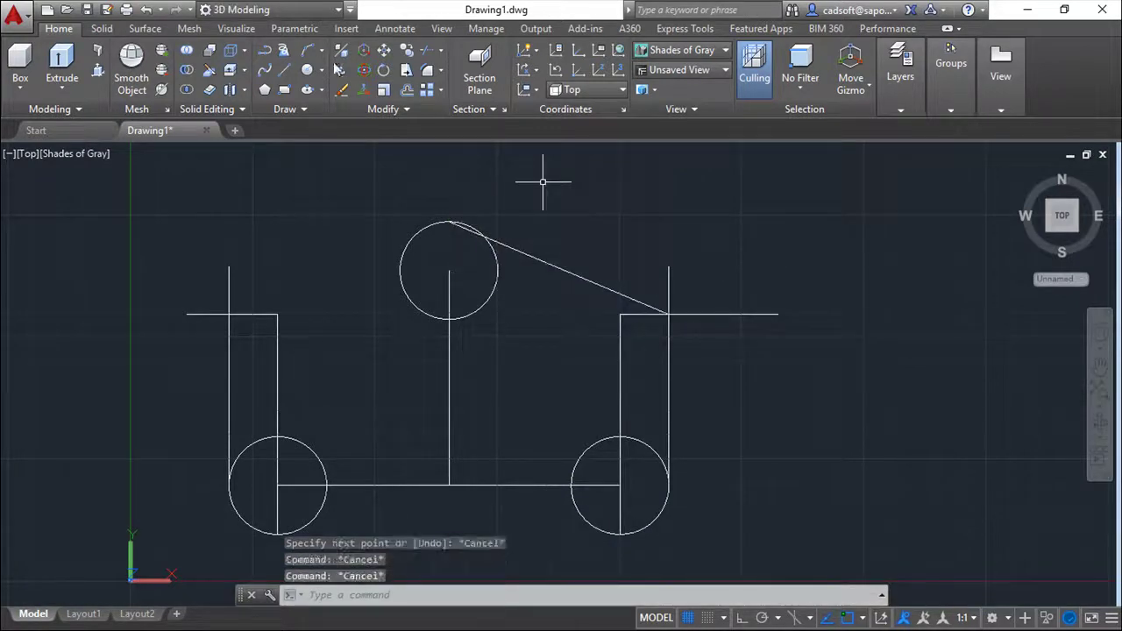
left_click(577, 313)
left_click(559, 209)
right_click(568, 222)
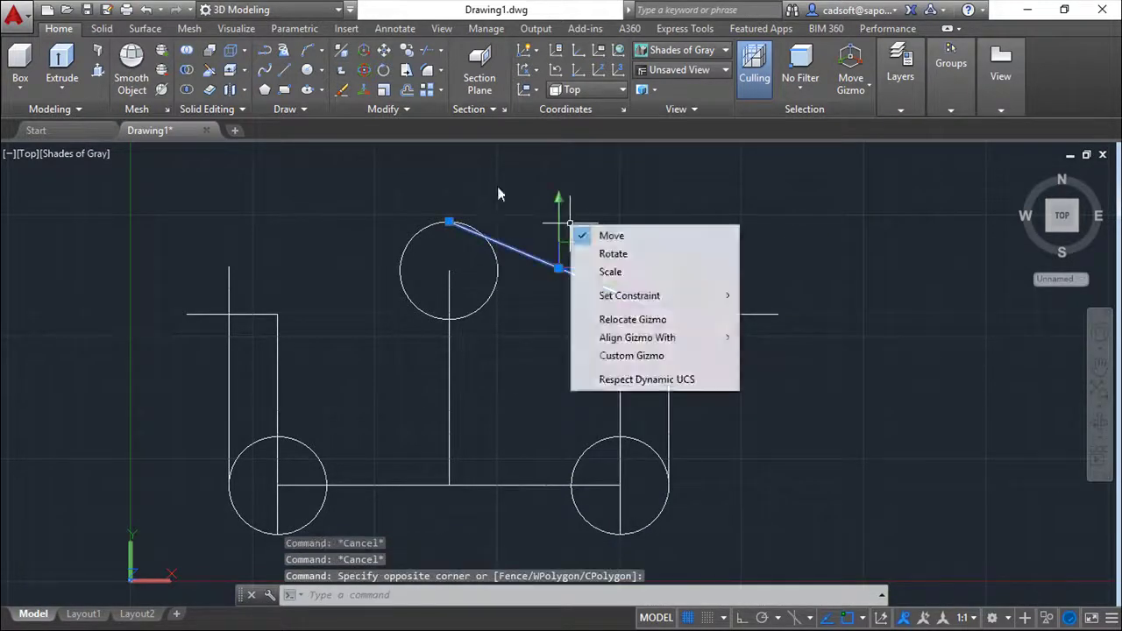
left_click(361, 111)
key("Escape")
left_click(341, 90)
left_click(584, 312)
left_click(548, 239)
key("Return")
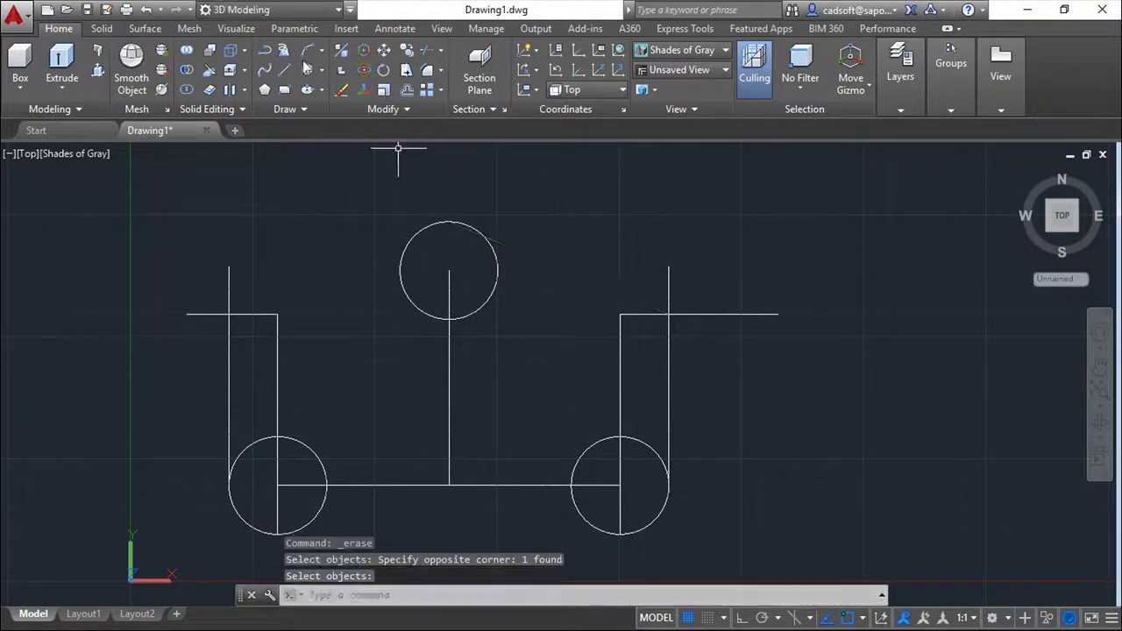
- Draw a line from the right-hand corner tangent to the top circle
left_click(286, 73)
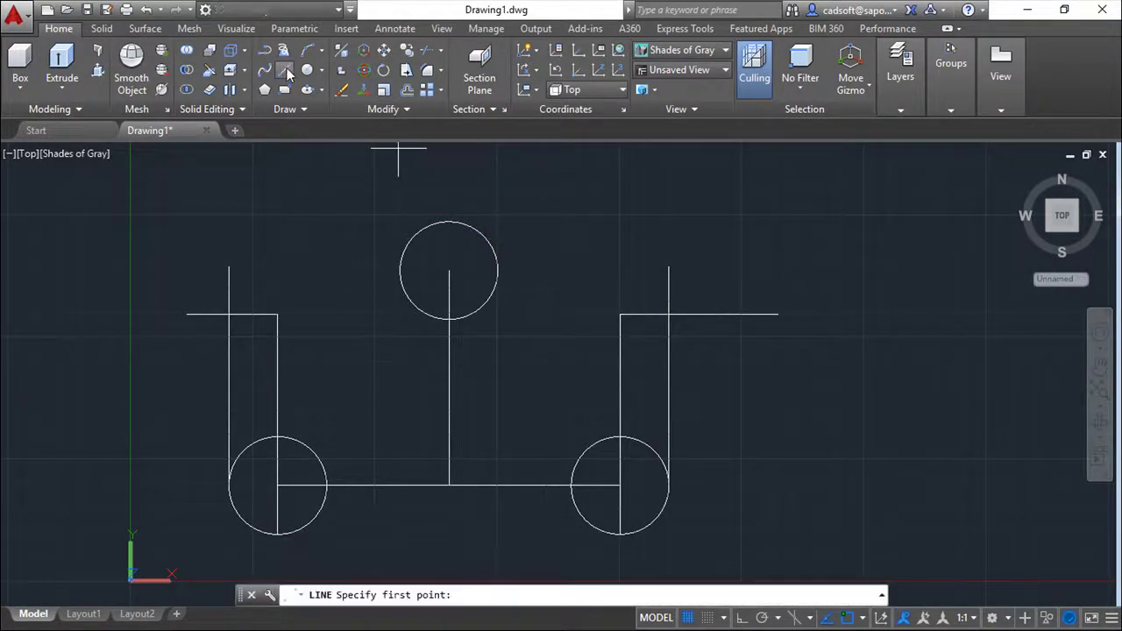
left_click(669, 314)
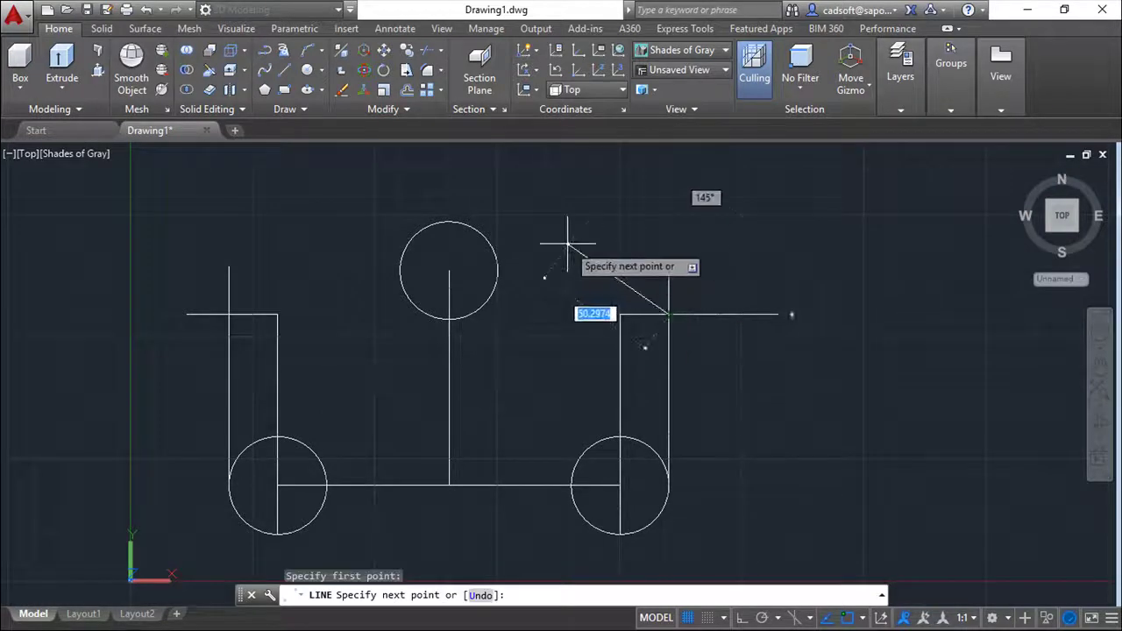
right_click(569, 251, "shift")
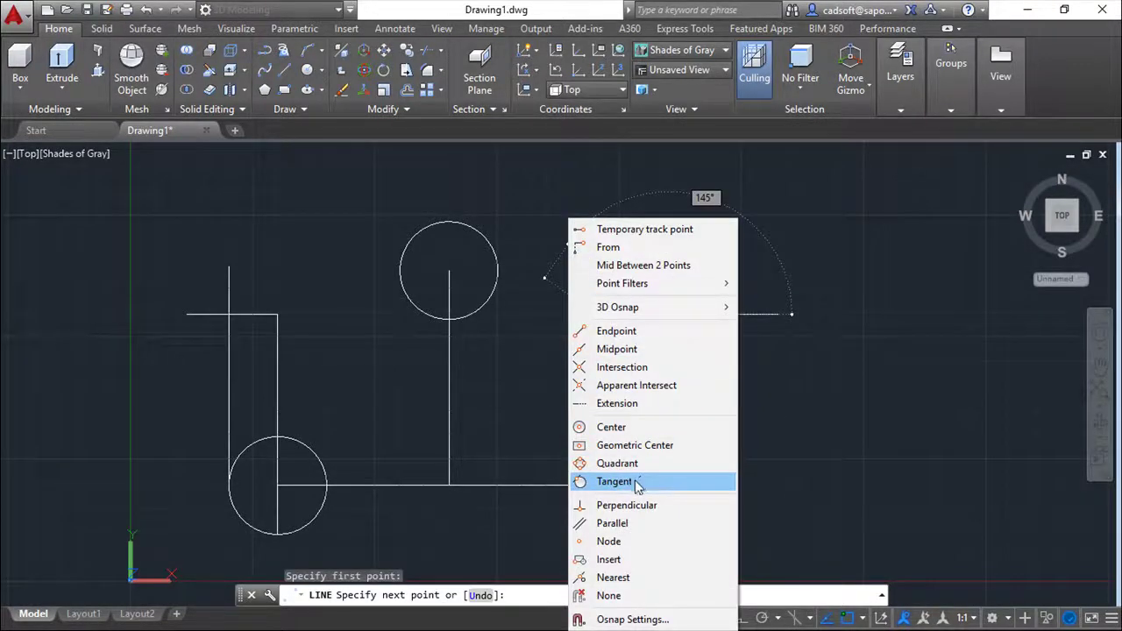
left_click(637, 484)
left_click(561, 226)
- Draw a line from the upper-left corner tangent to the top circle
key("Return")
key("Return")
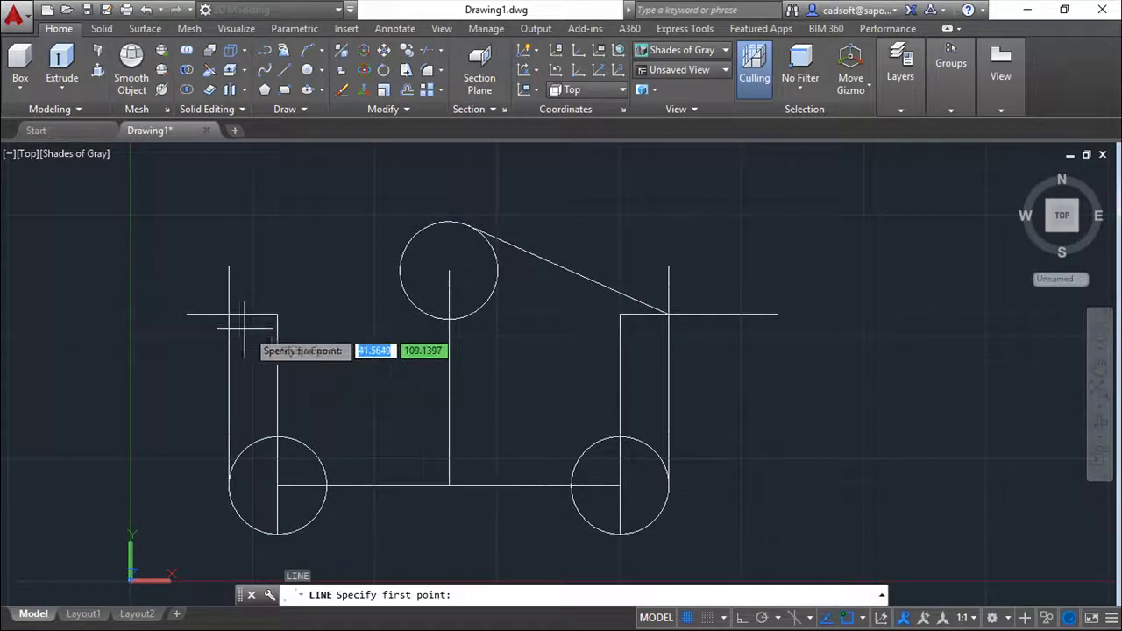
left_click(230, 314)
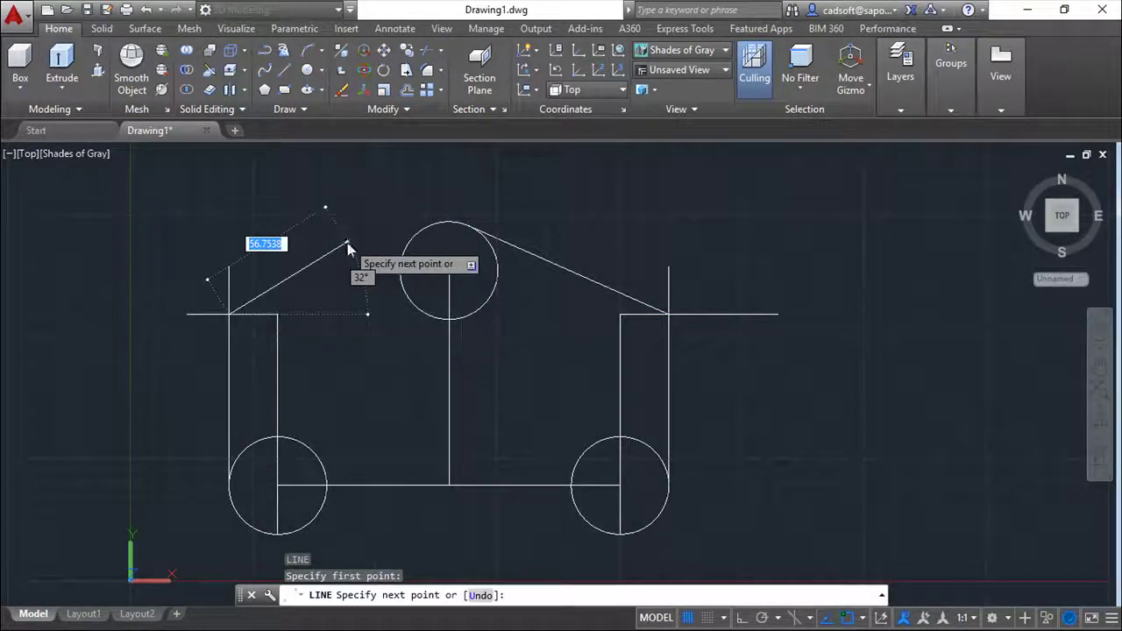
right_click(347, 249, "shift")
left_click(377, 479)
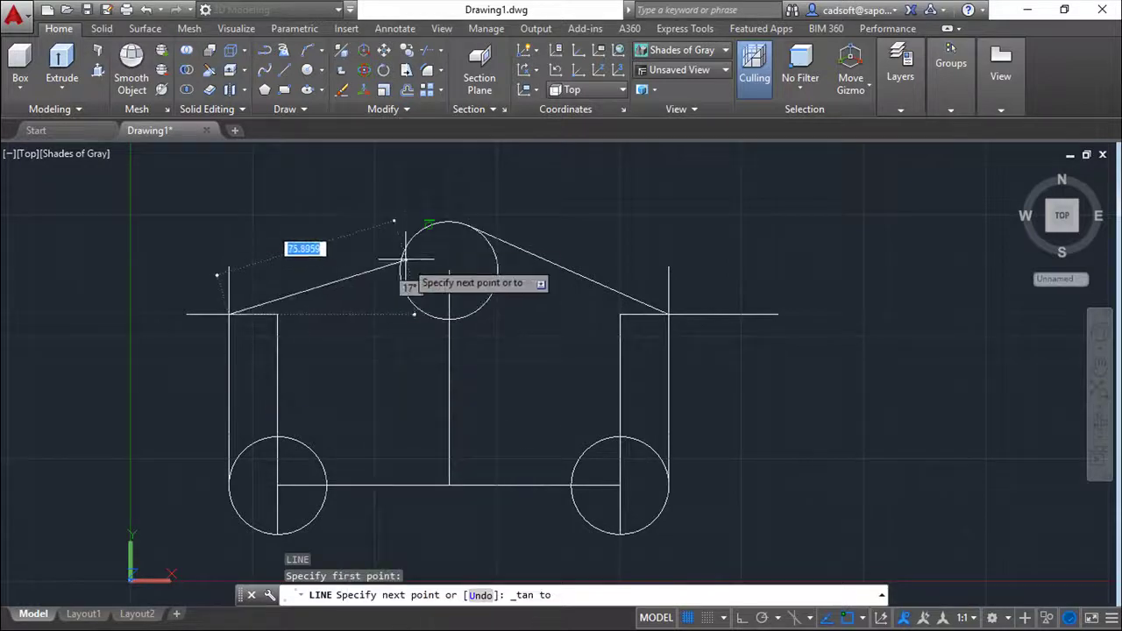
left_click(421, 231)
right_click(352, 186)
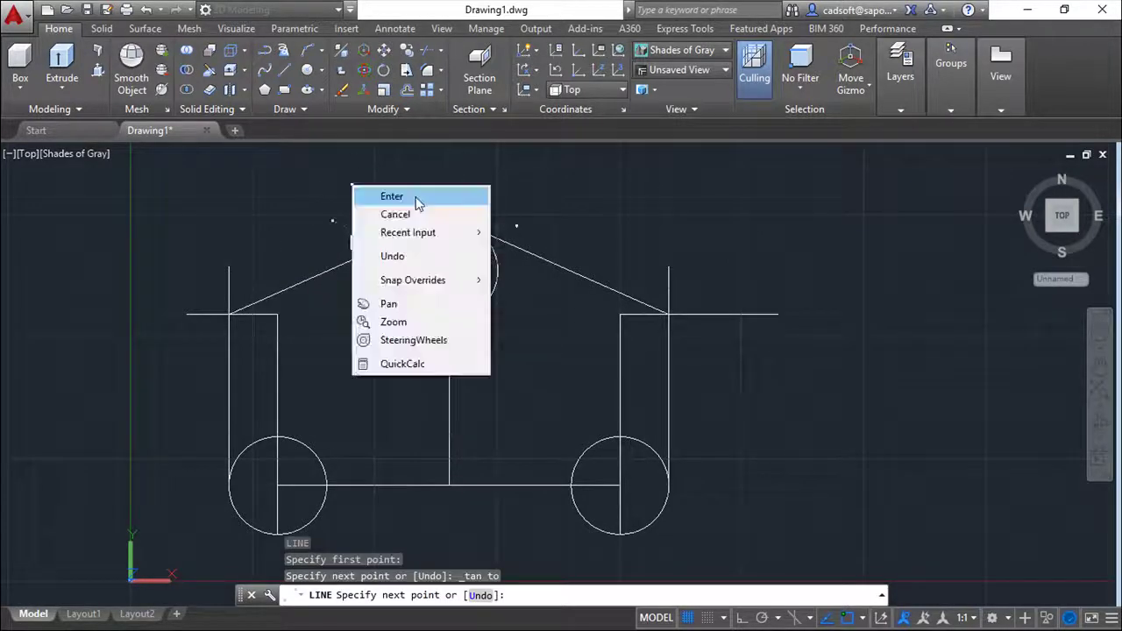
left_click(417, 202)
key("Escape")
key("Escape")
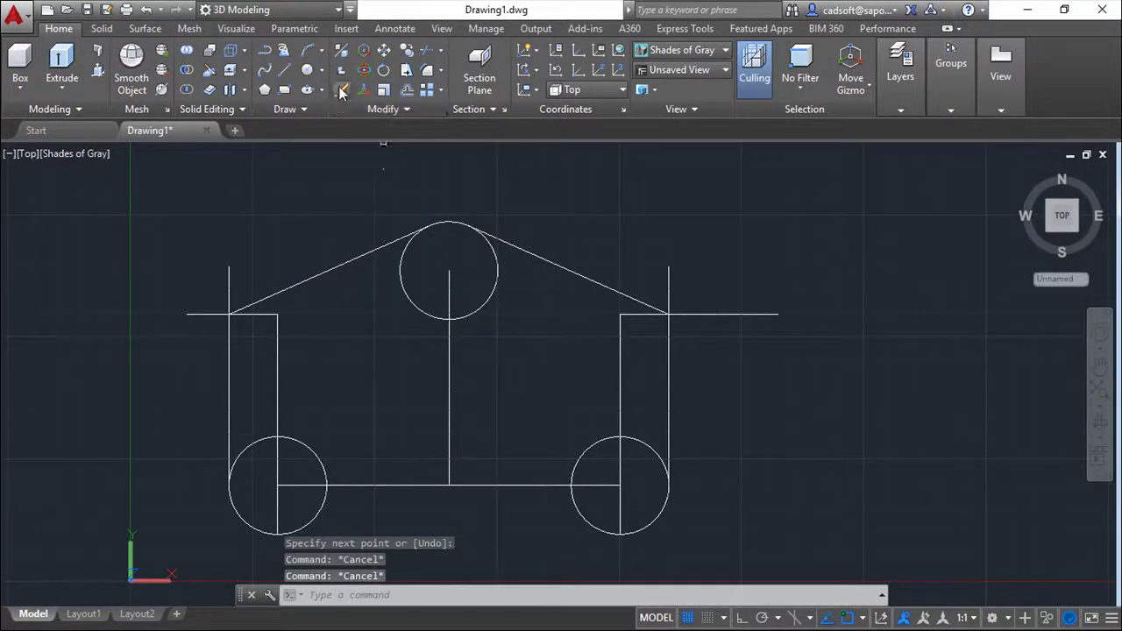
- Erase the four inner wall lines and their horizontal legs
left_click(341, 92)
left_click(294, 380)
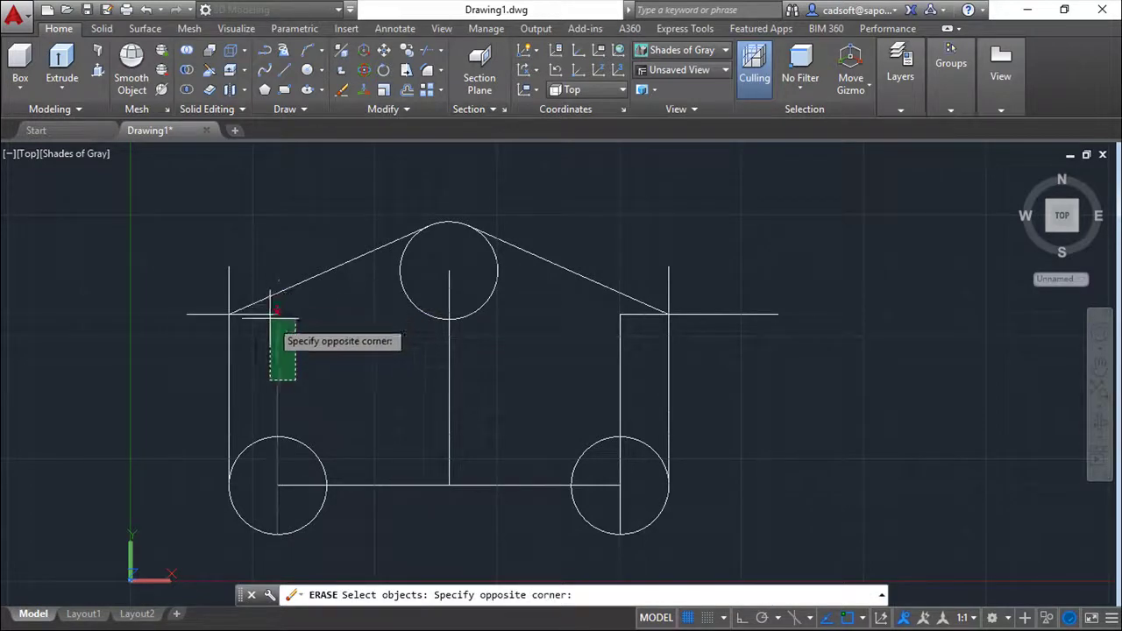
left_click(266, 306)
left_click(634, 350)
left_click(610, 308)
key("Return")
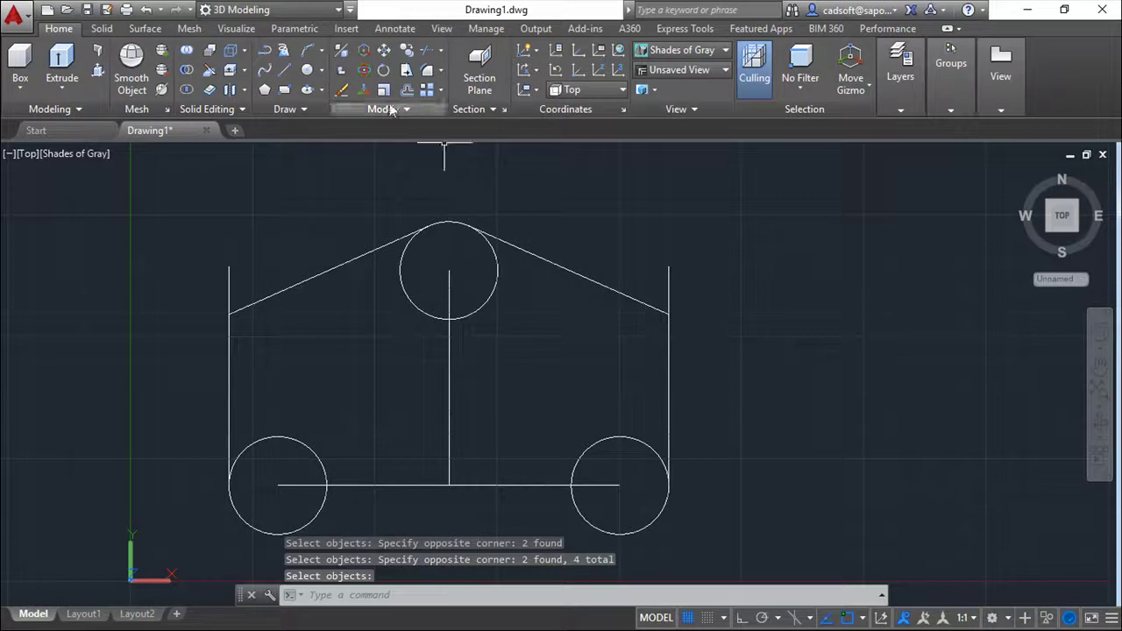
- Trim the left and right vertical stubs above the sloped tangent lines
left_click(426, 52)
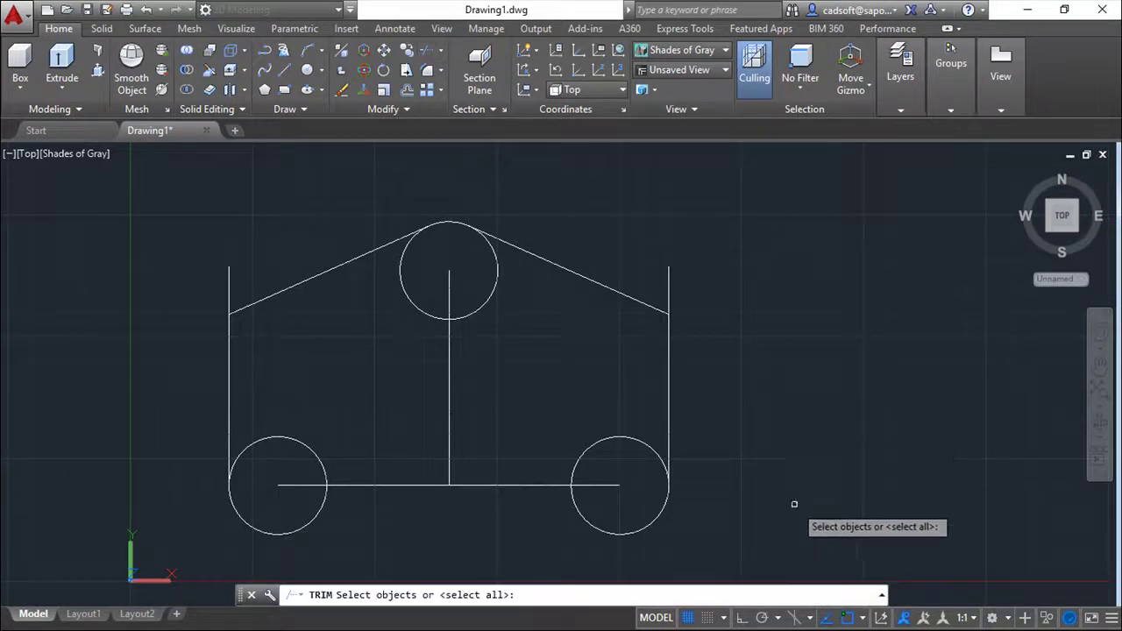
left_click(764, 400)
left_click(184, 180)
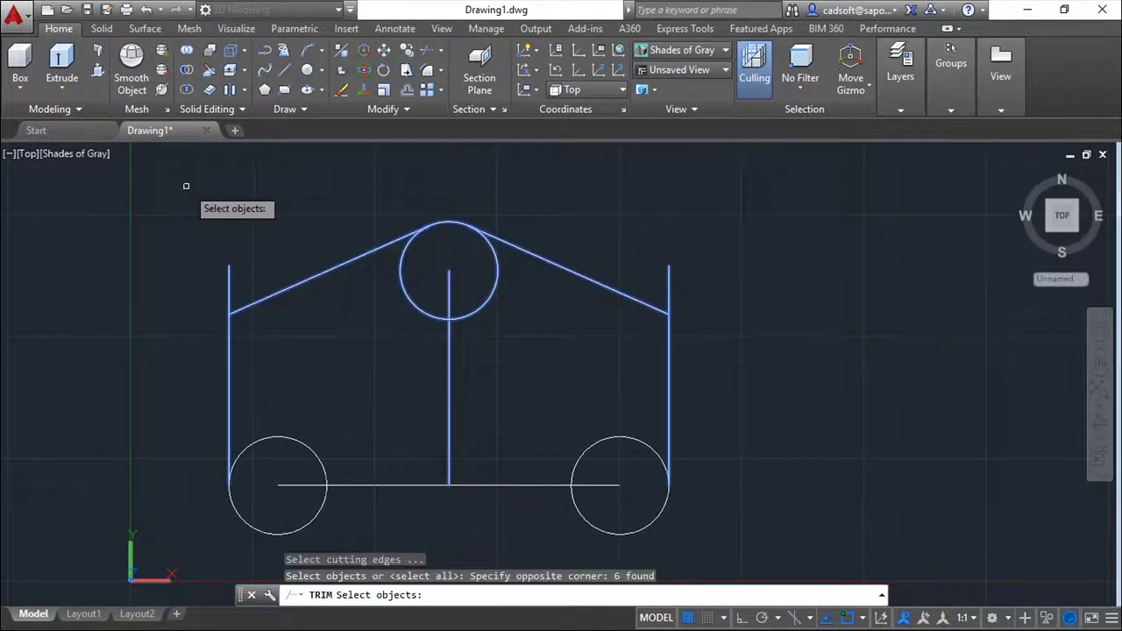
key("Return")
left_click(228, 280)
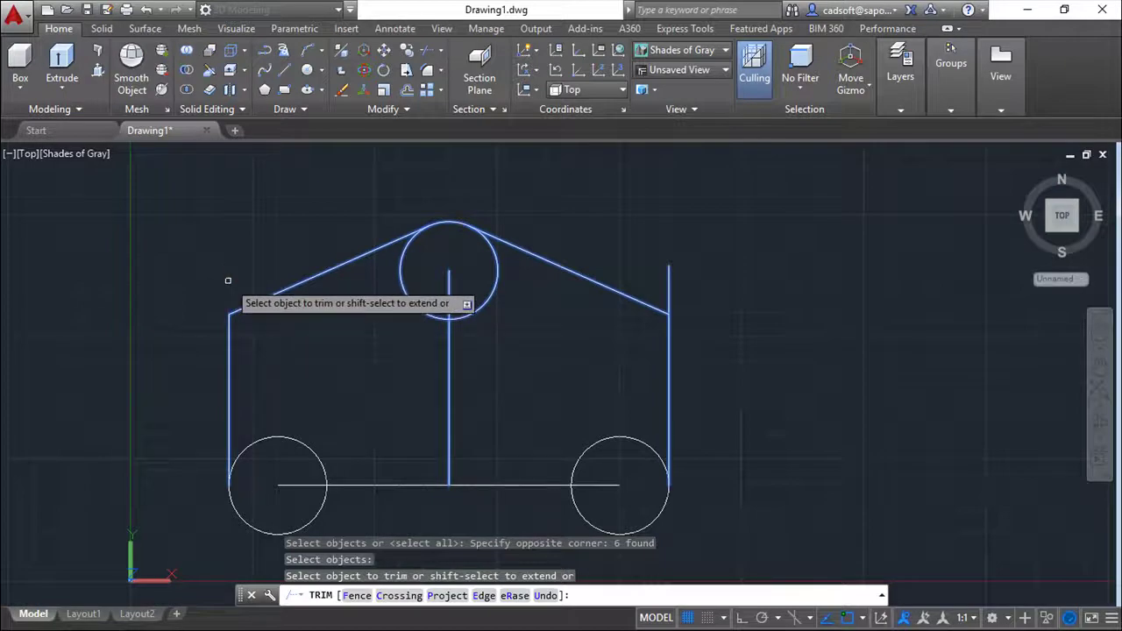
left_click(669, 275)
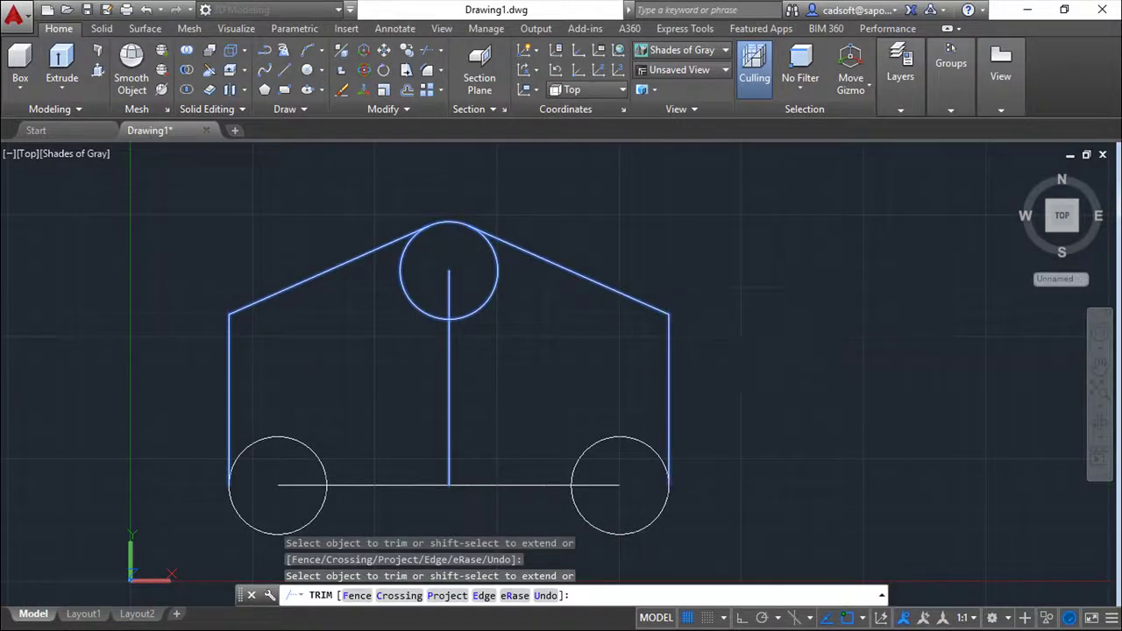
key("Escape")
key("Escape")
key("Escape")
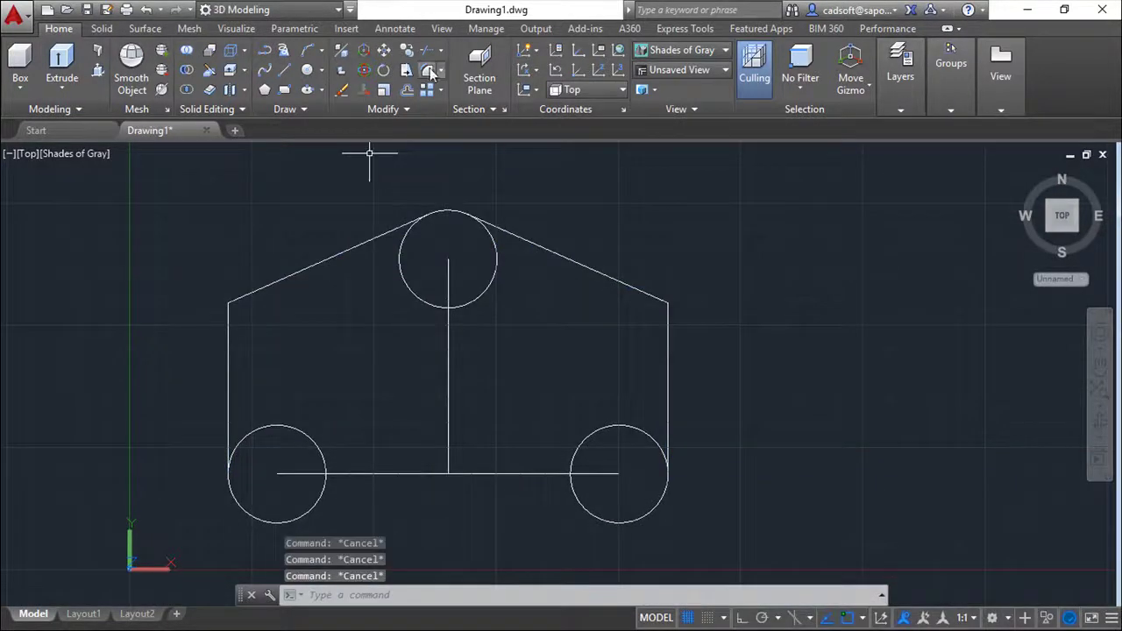
- Set the fillet radius to 20 and round the right and left wall-to-roof corners
left_click(428, 71)
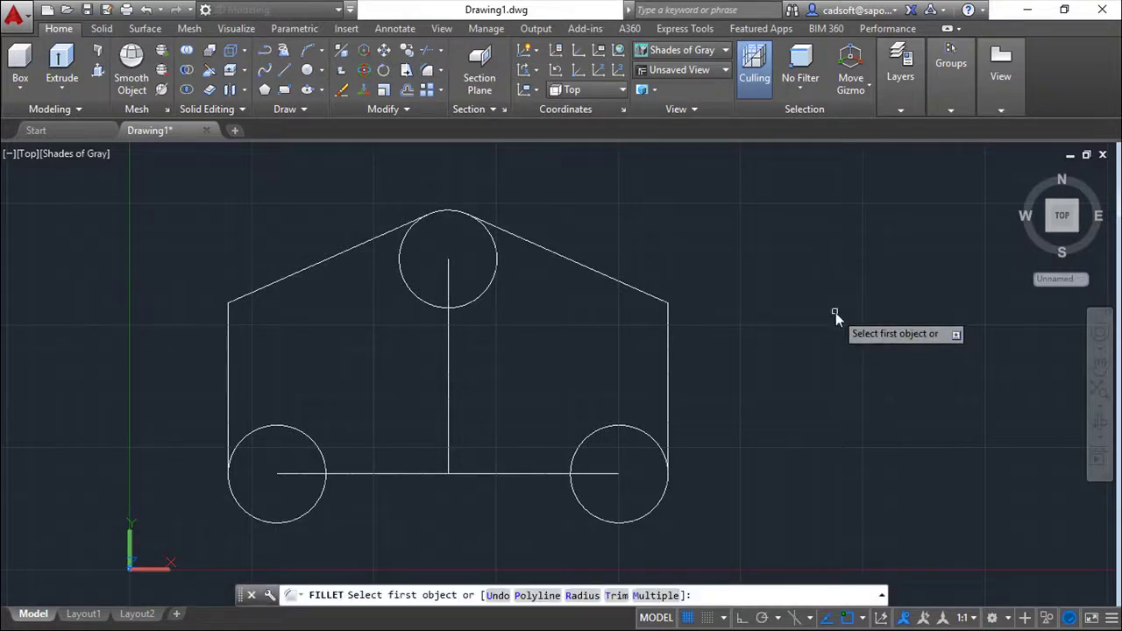
type("r")
key("Return")
type("0")
key("Return")
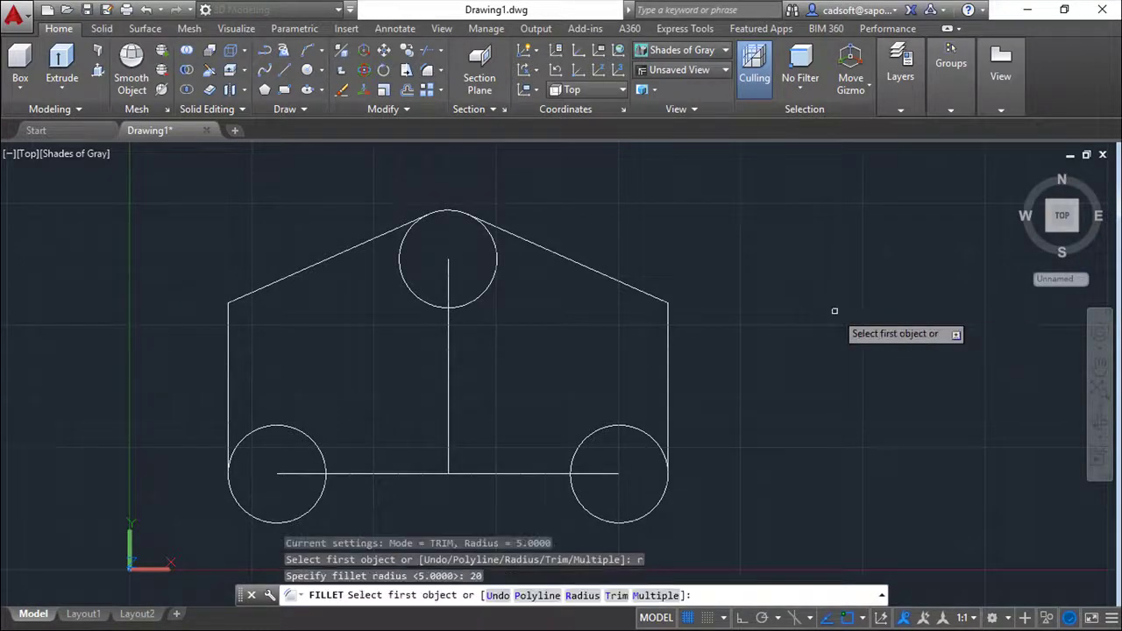
left_click(666, 322)
left_click(650, 296)
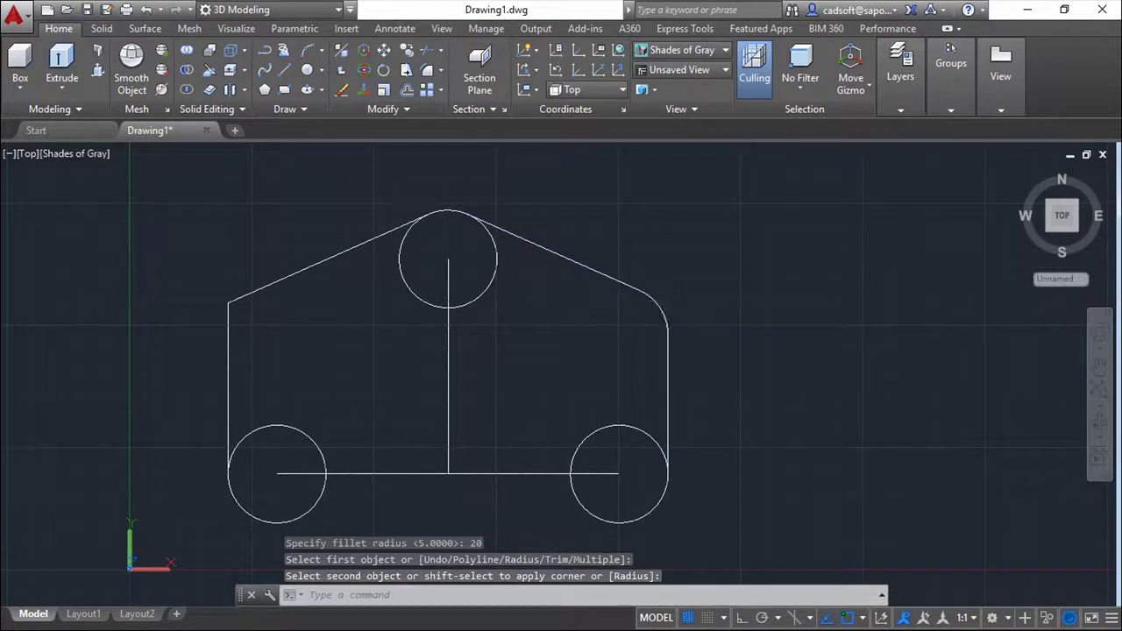
key("Return")
left_click(229, 311)
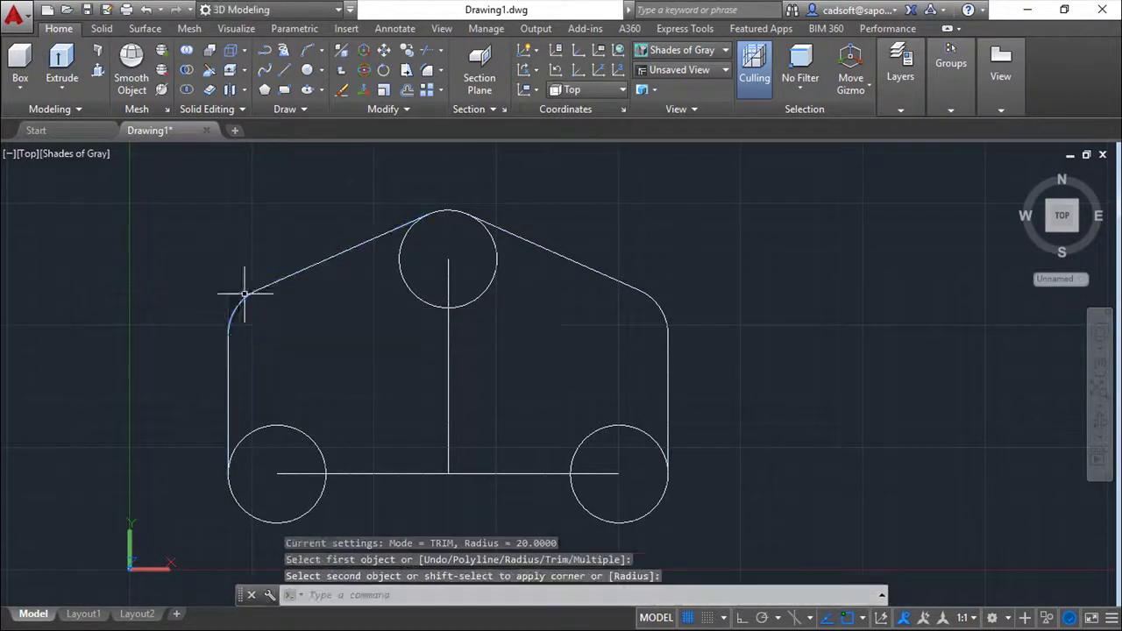
middle_click_drag(394, 385, 419, 324)
key("Escape")
key("Escape")
key("Escape")
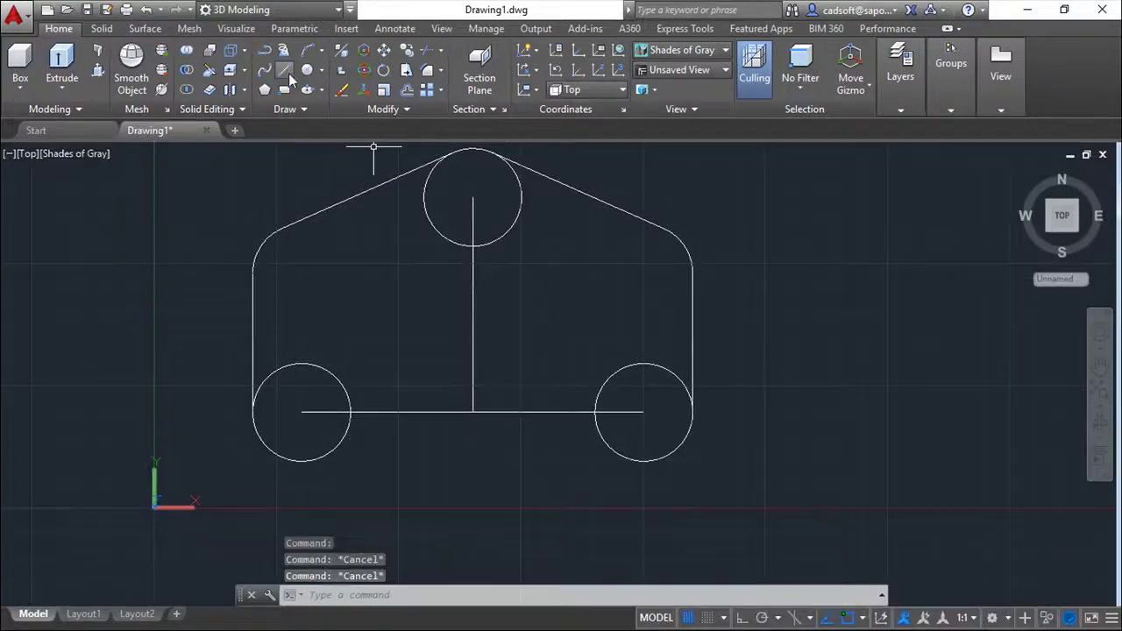
- Draw a 100-unit line at 10° tangent from the left lower circle
type("l")
key("Return")
right_click(476, 513, "shift")
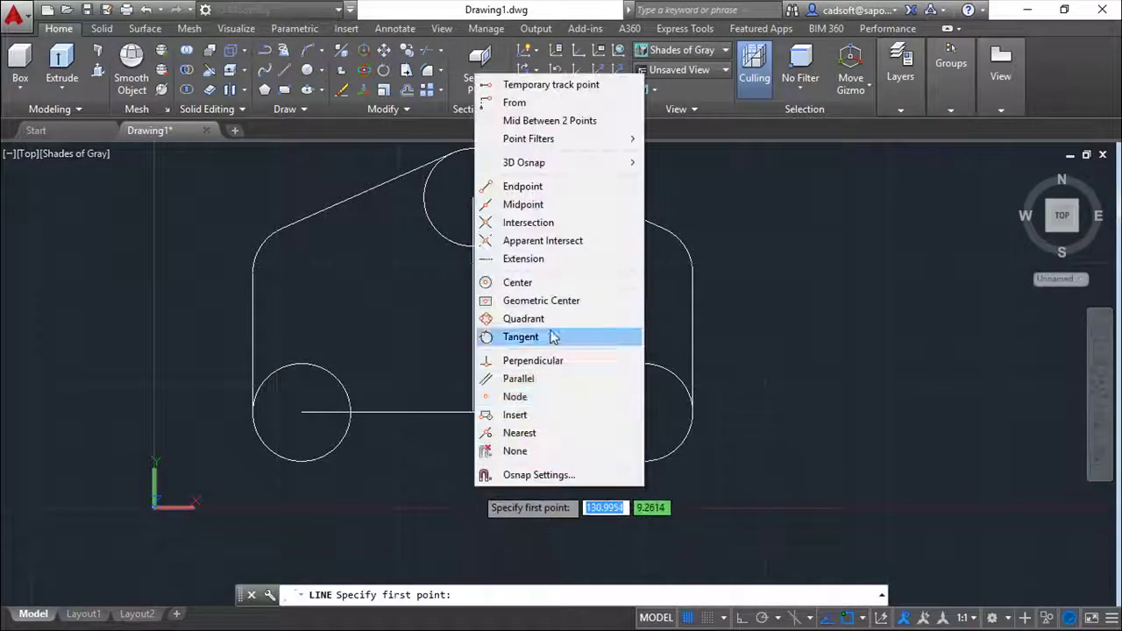
left_click(524, 337)
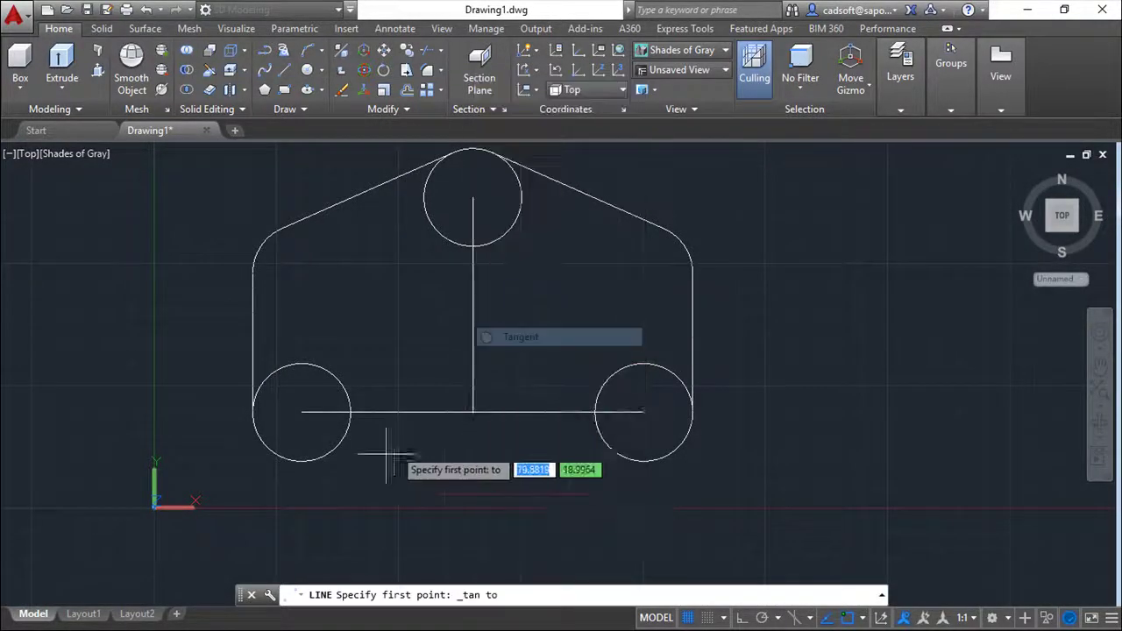
left_click(333, 447)
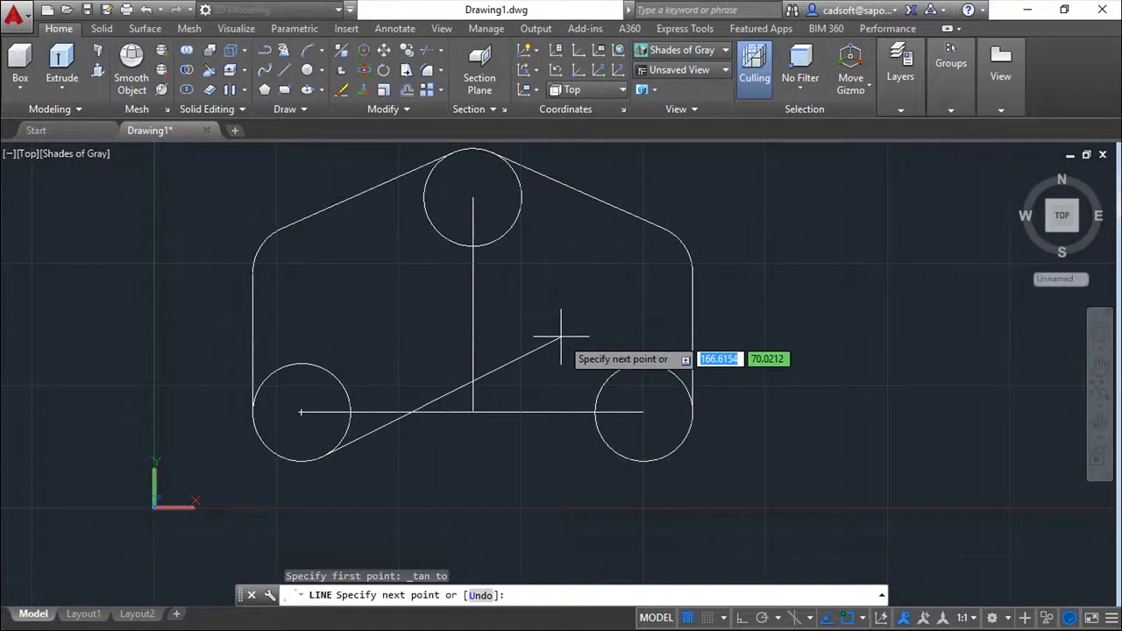
type("100")
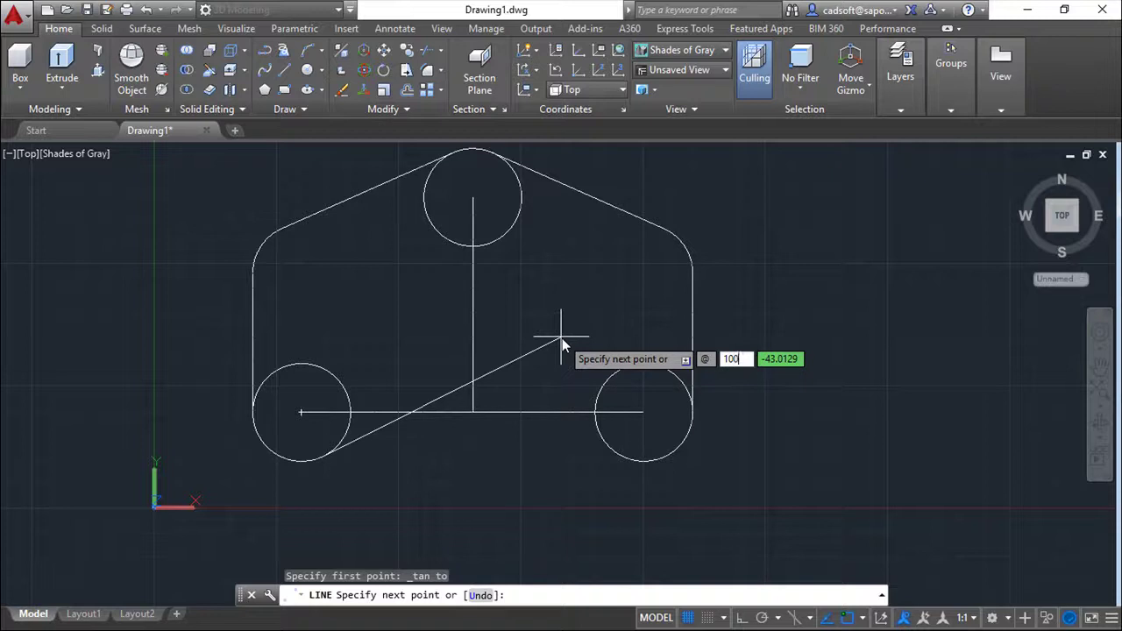
key("Tab")
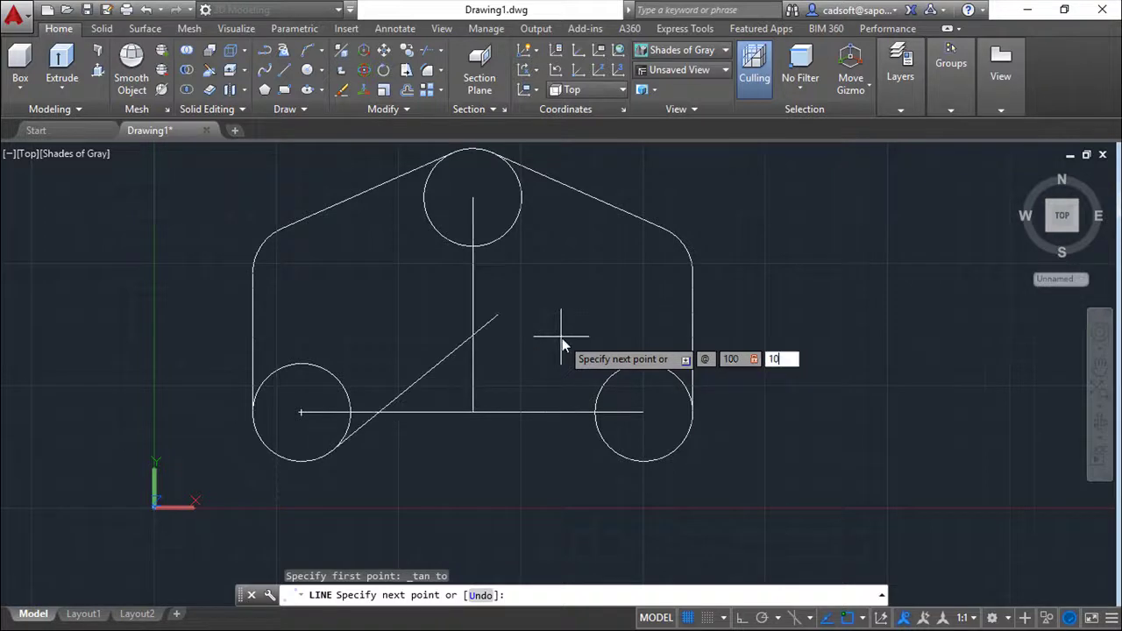
key("Return")
right_click(589, 349)
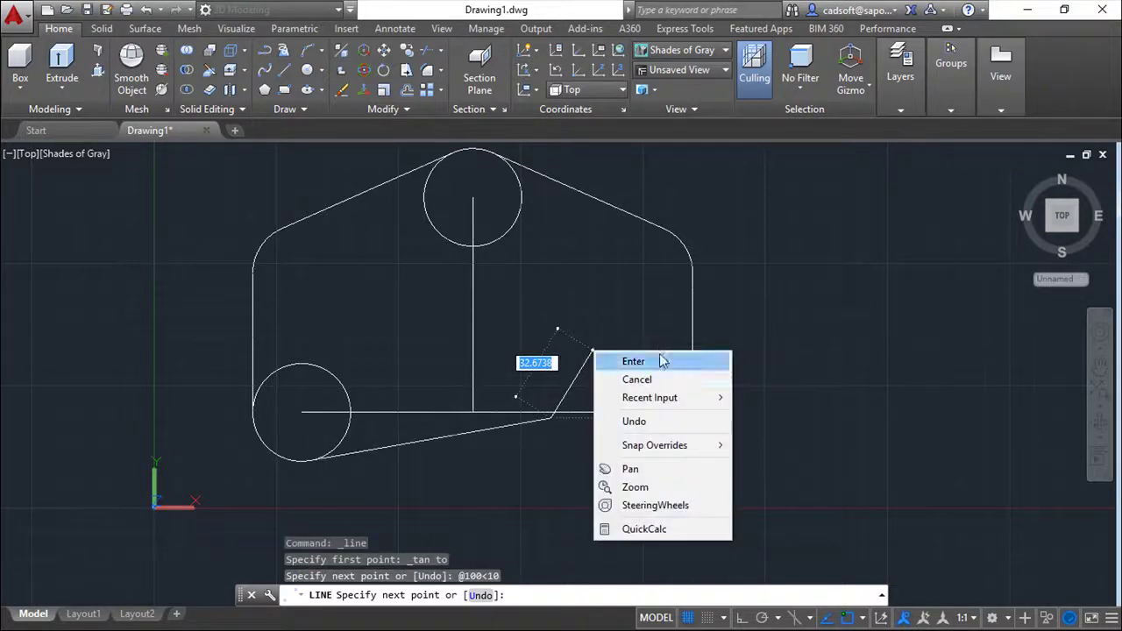
left_click(659, 363)
- Draw a 100-unit line at 170° tangent from the right lower circle
key("Return")
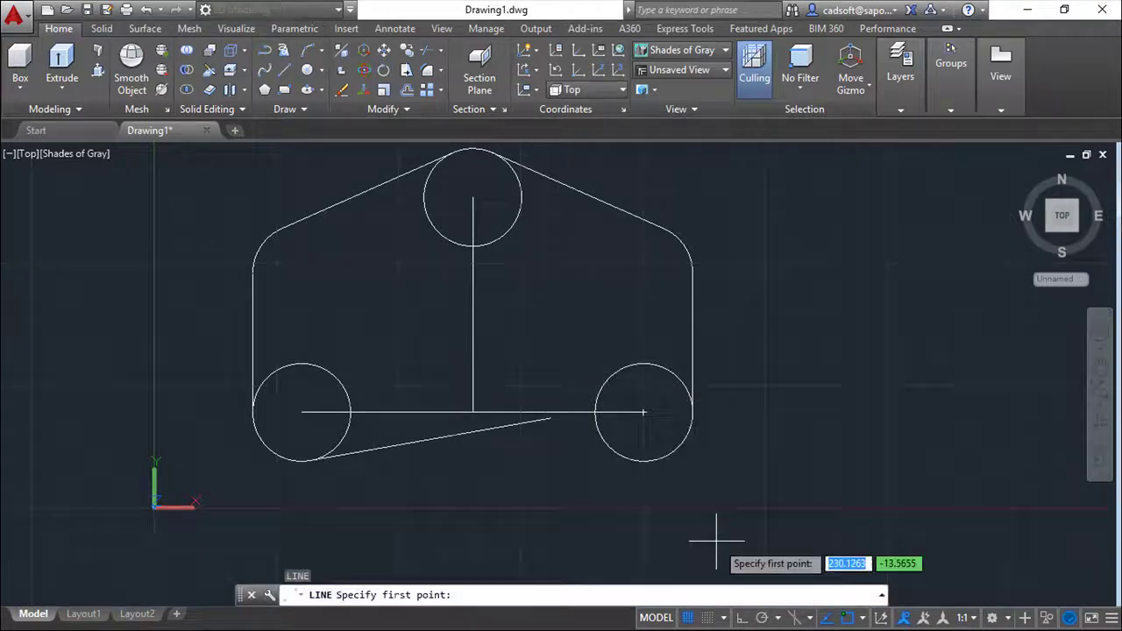
right_click(850, 531, "shift")
left_click(895, 374)
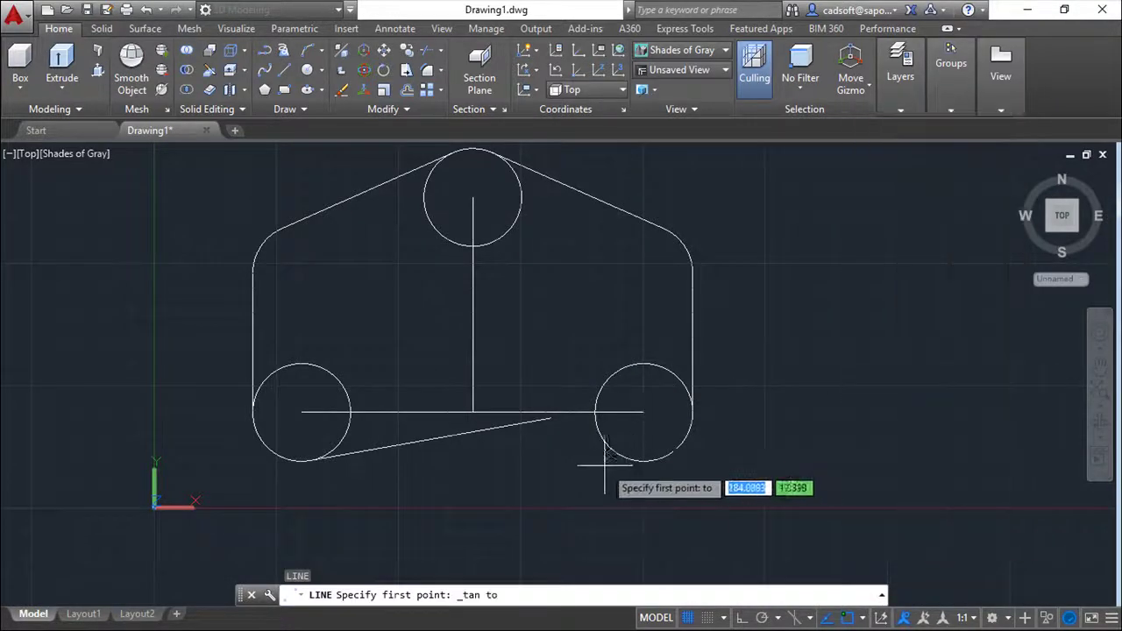
left_click(608, 451)
type("100")
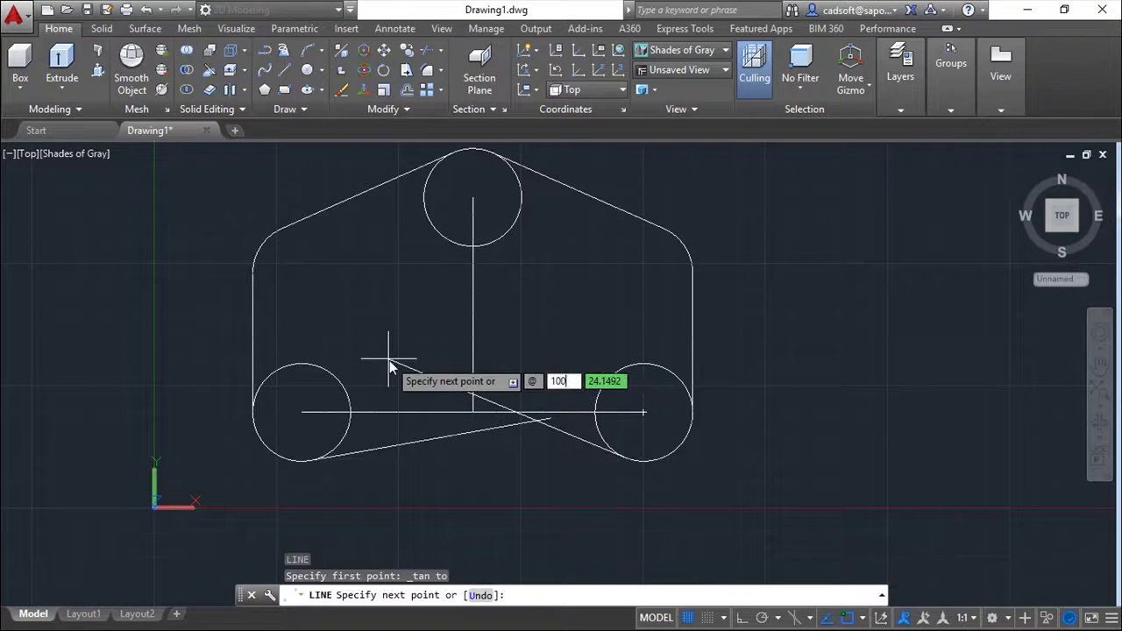
key("Return")
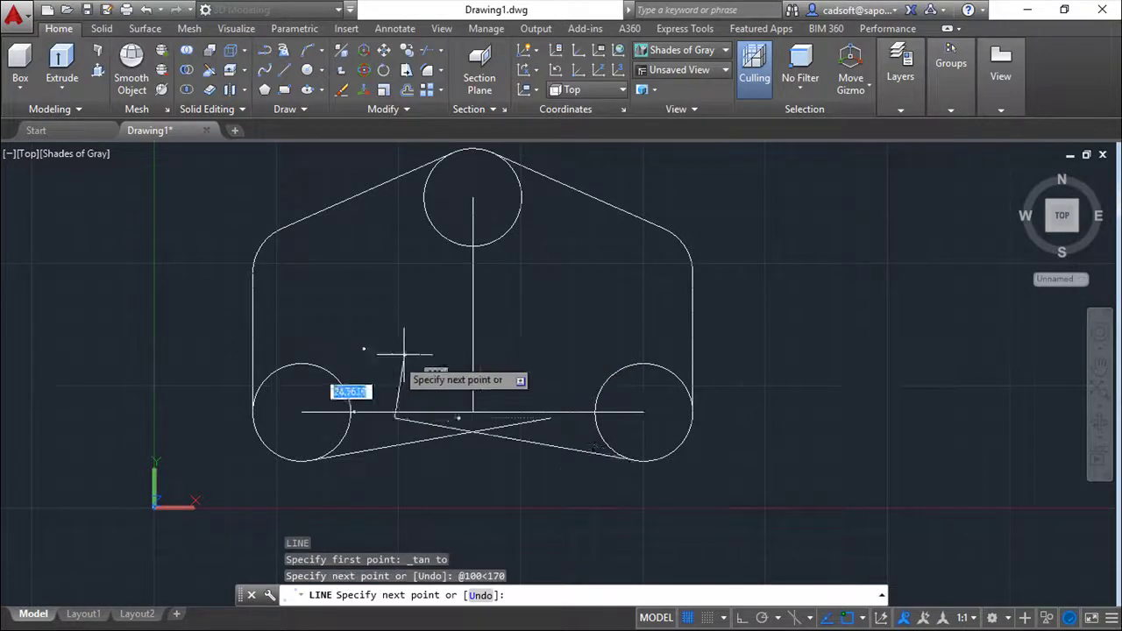
right_click(962, 396)
left_click(990, 426)
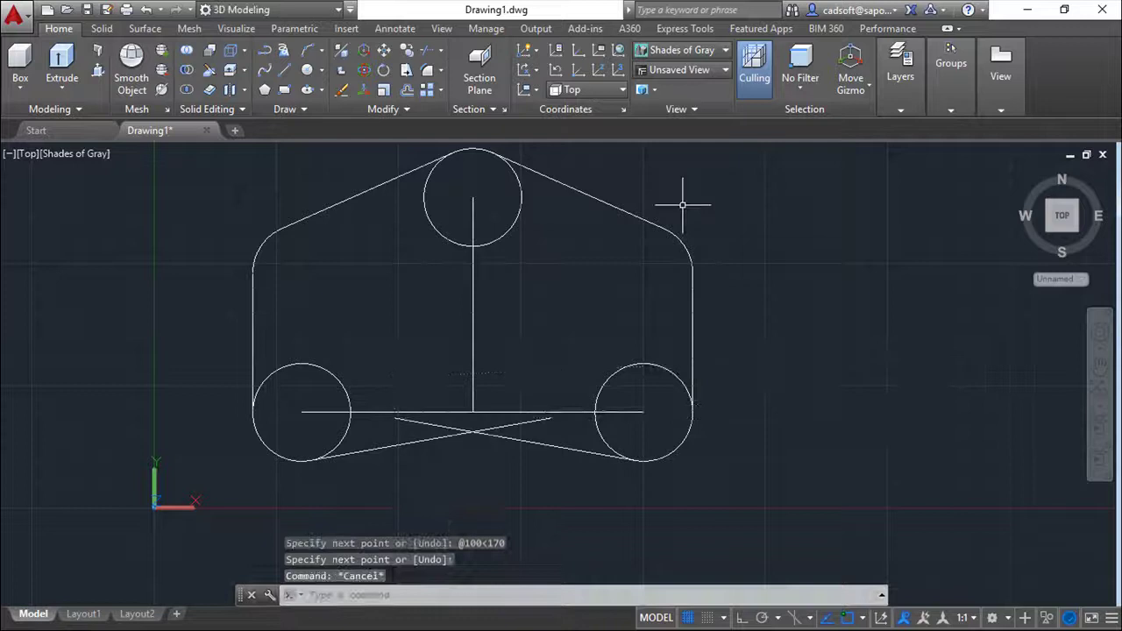
- Join the two diagonal lines with a radius-80 fillet
left_click(428, 74)
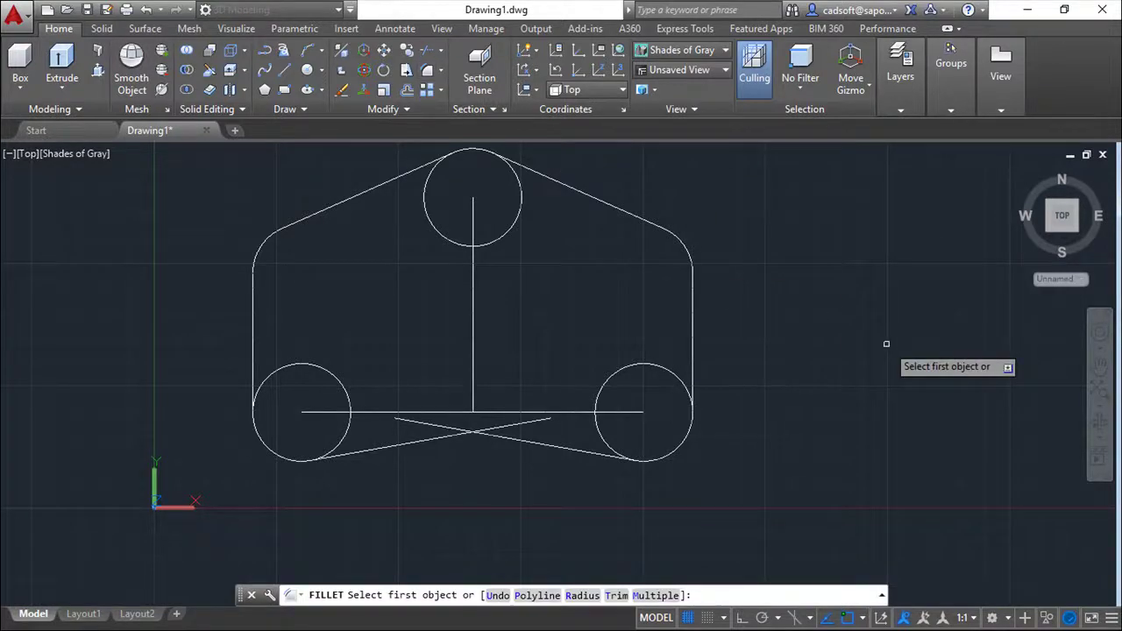
type("r")
key("Return")
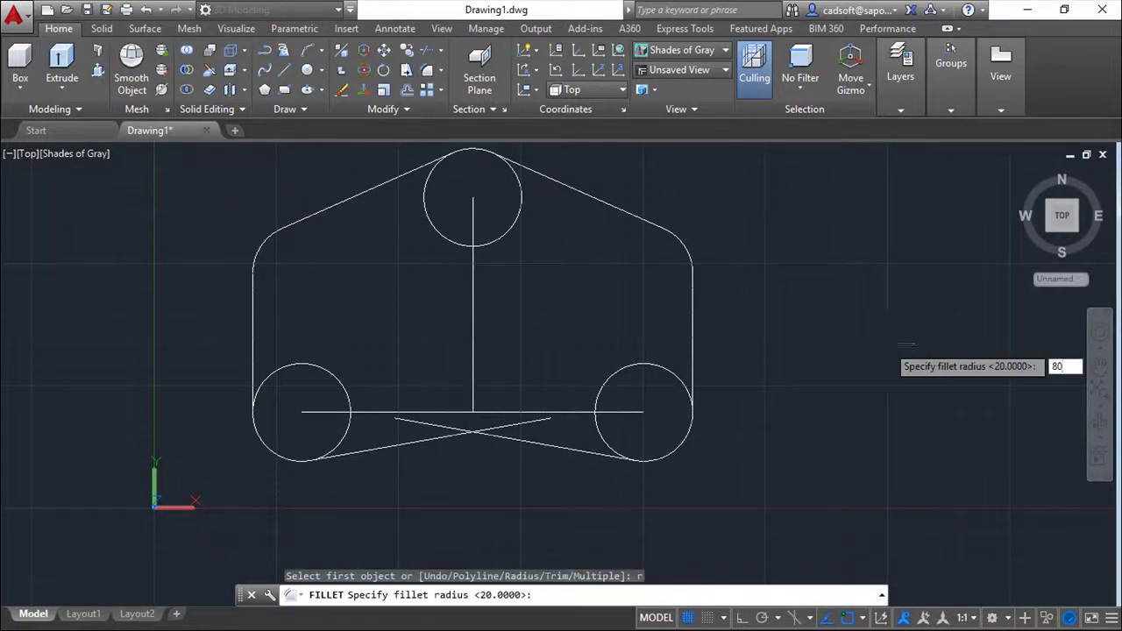
key("Return")
left_click(477, 438)
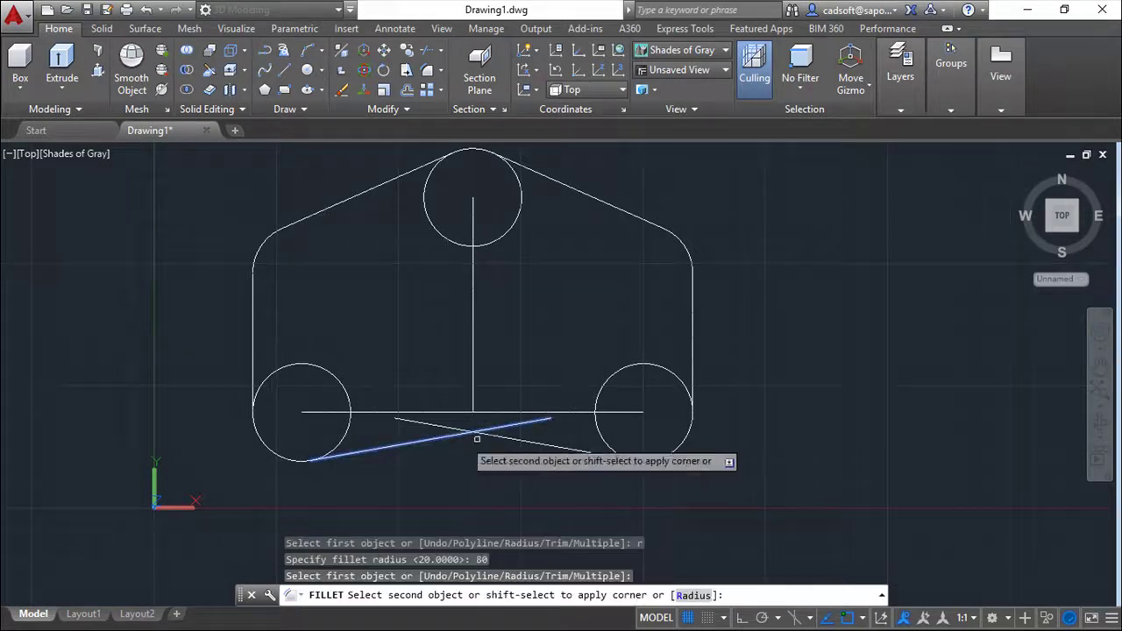
left_click(509, 438)
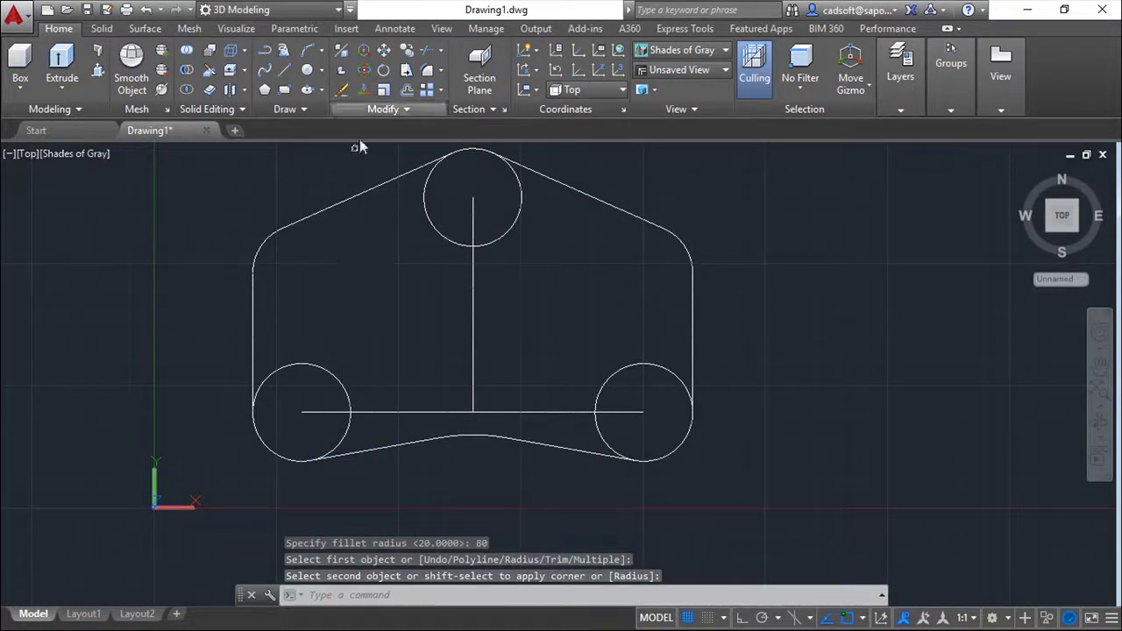
- Erase the two centre lines from the drawing
left_click(341, 90)
left_click(501, 430)
left_click(447, 375)
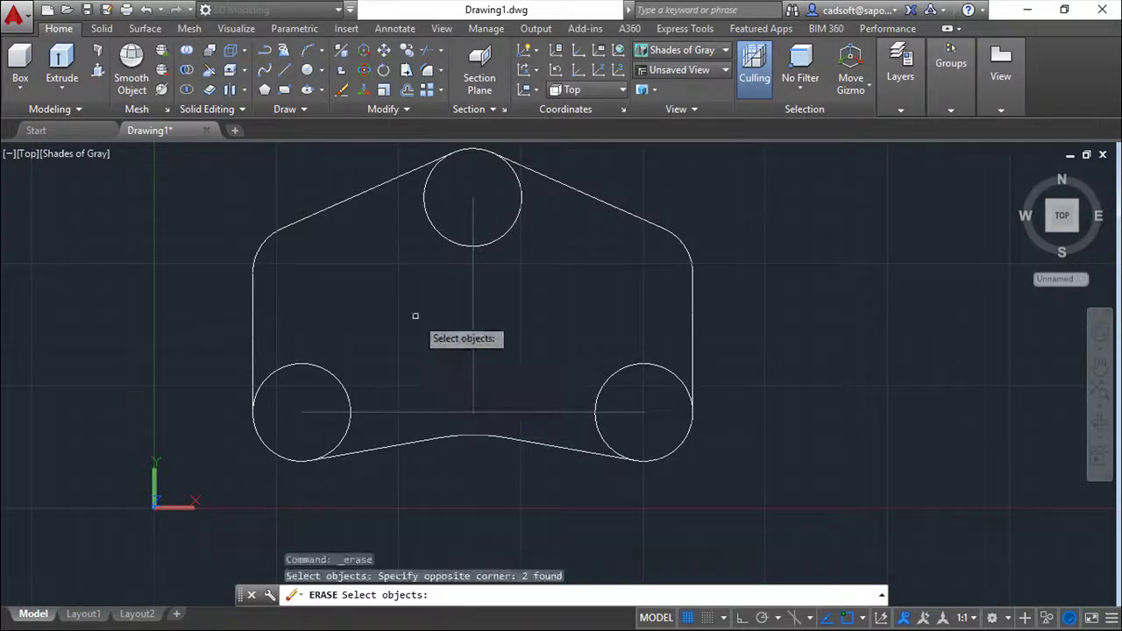
middle_click_drag(588, 351, 575, 390)
key("Escape")
key("Escape")
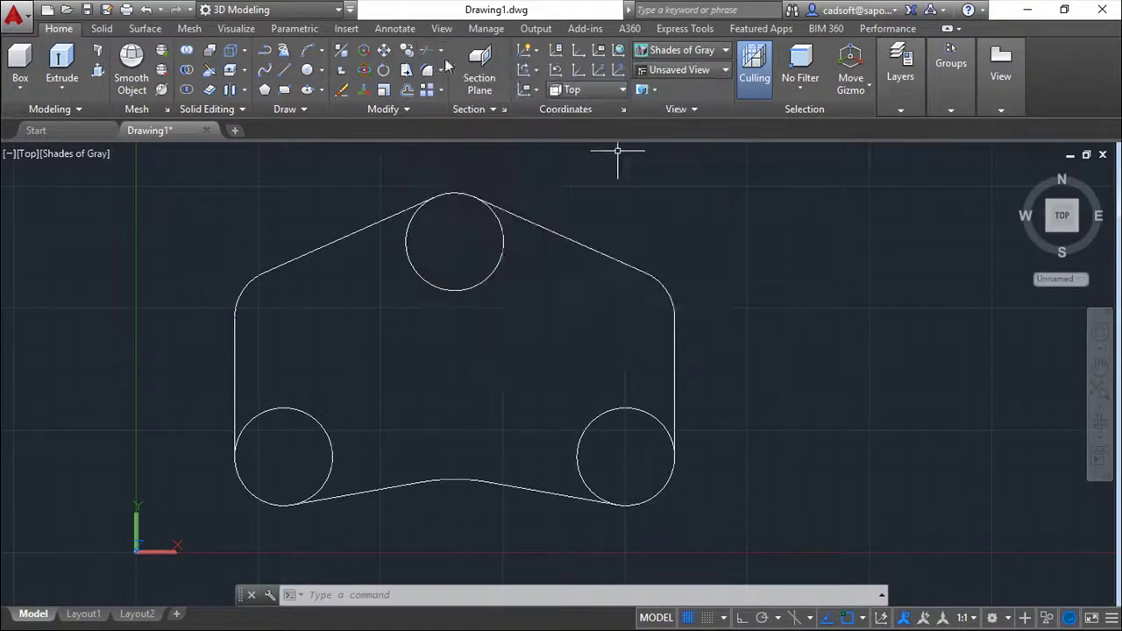
- Trim the top circle and the bottom circles against all geometry, leaving rounded outline corners
type("tr")
key("Return")
left_click(808, 562)
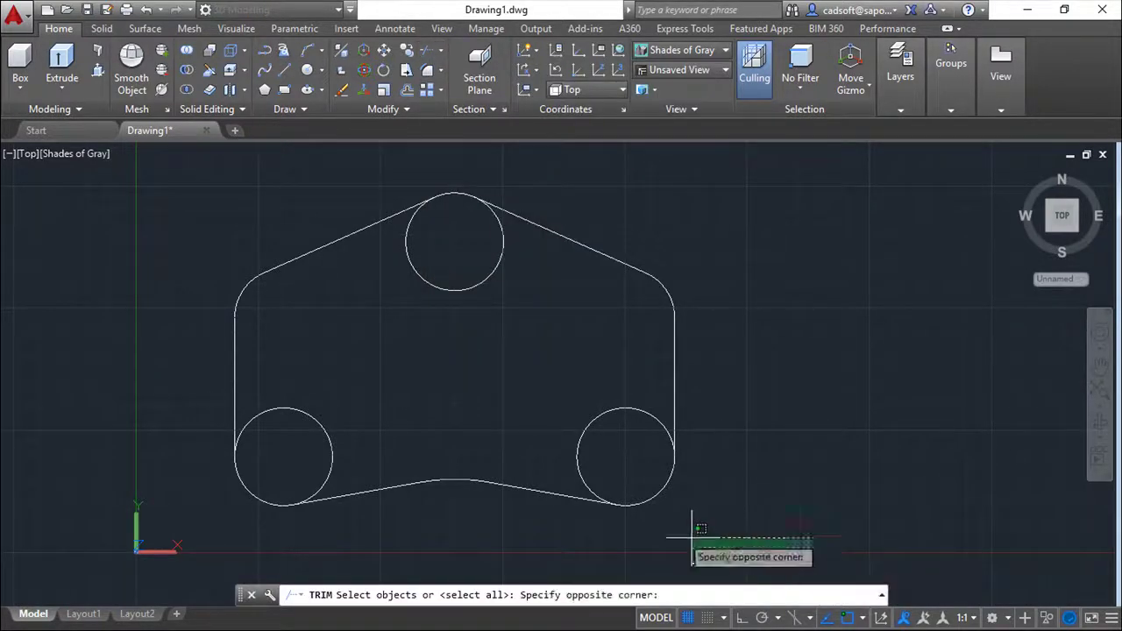
left_click(187, 159)
key("Return")
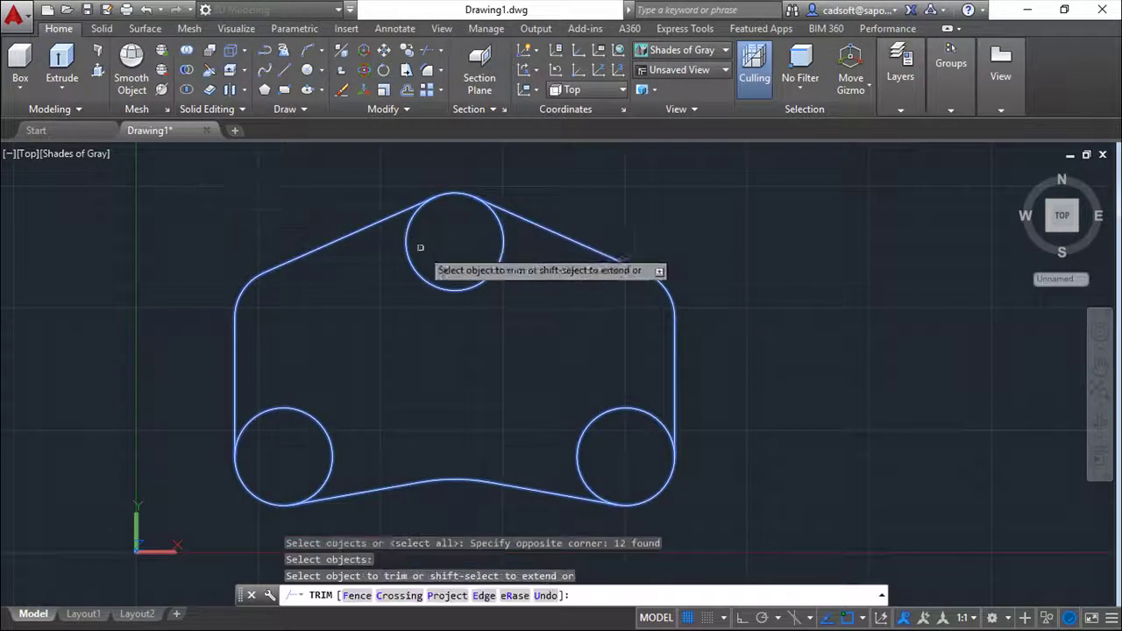
left_click(402, 245)
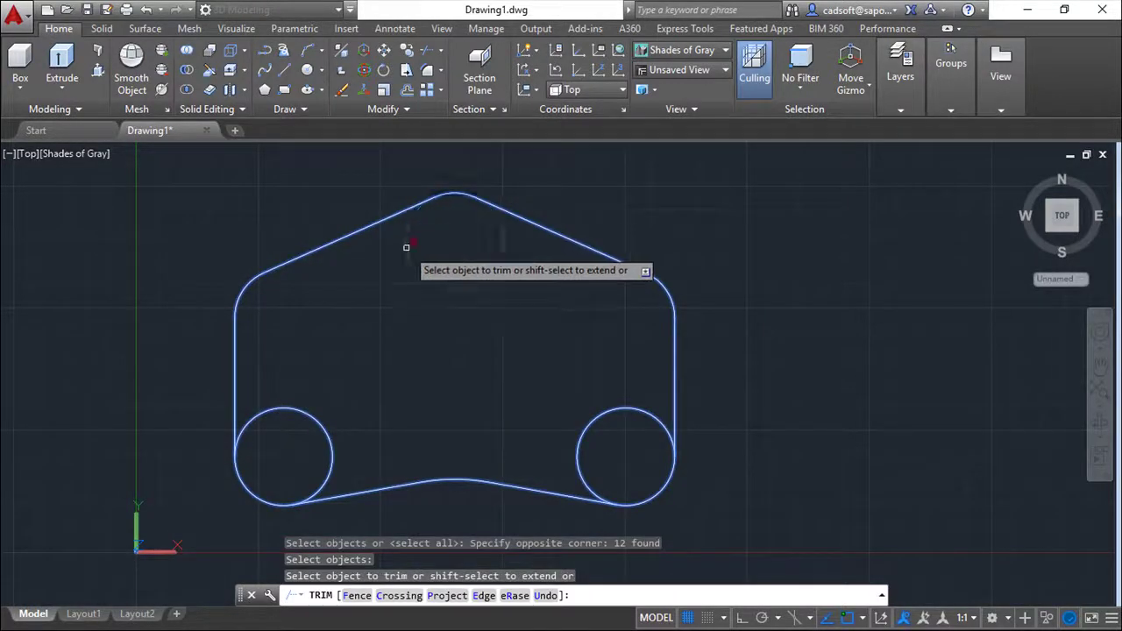
left_click(308, 413)
left_click_drag(586, 436, 584, 445)
middle_click_drag(823, 392, 848, 382)
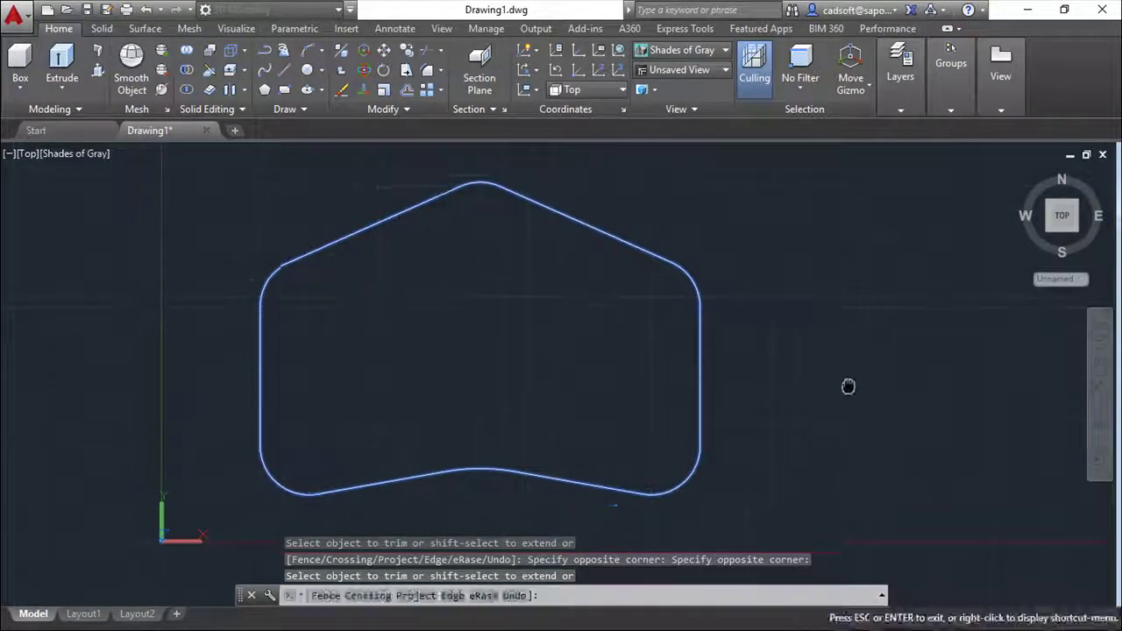
key("Escape")
key("Escape")
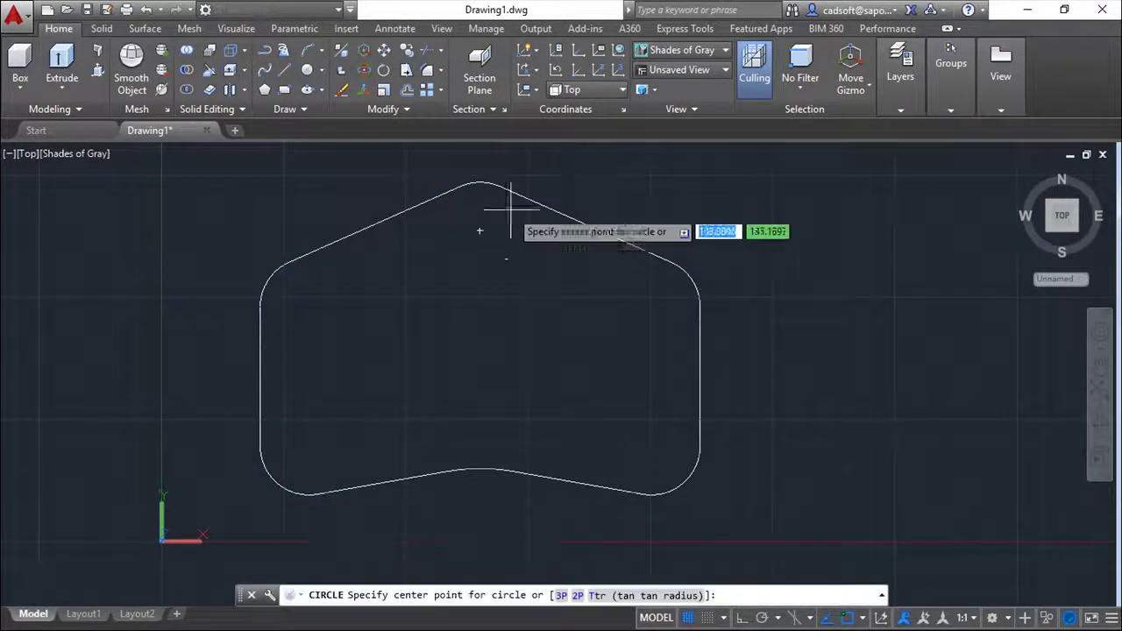
- Draw radius-15 circles near the top and at the lower-right and lower-left corners
left_click(479, 231)
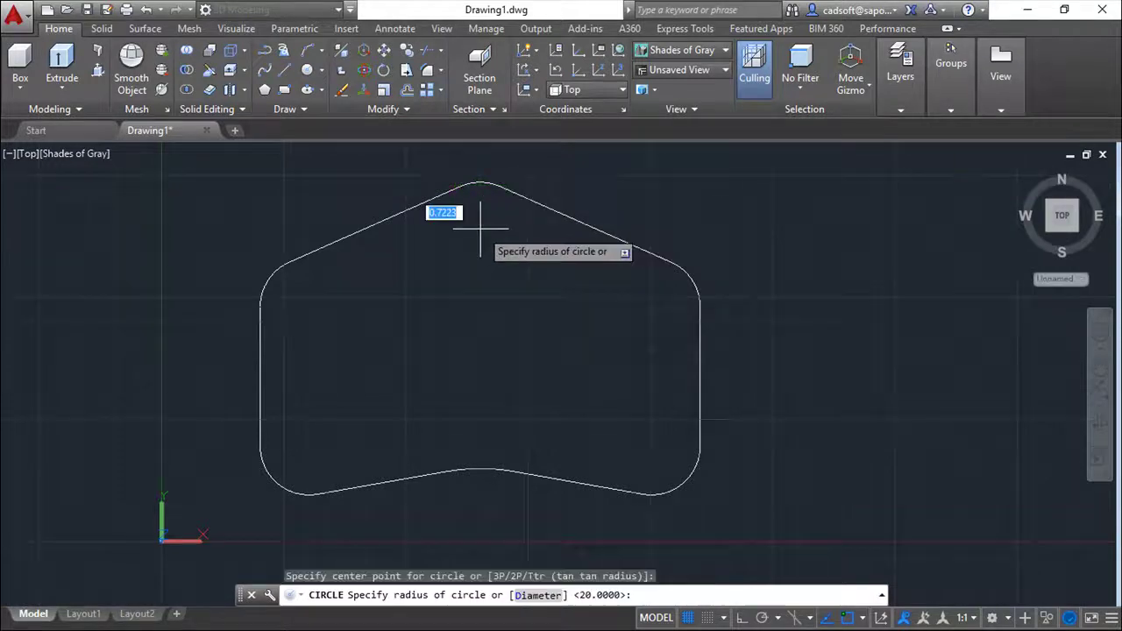
type("15")
key("Return")
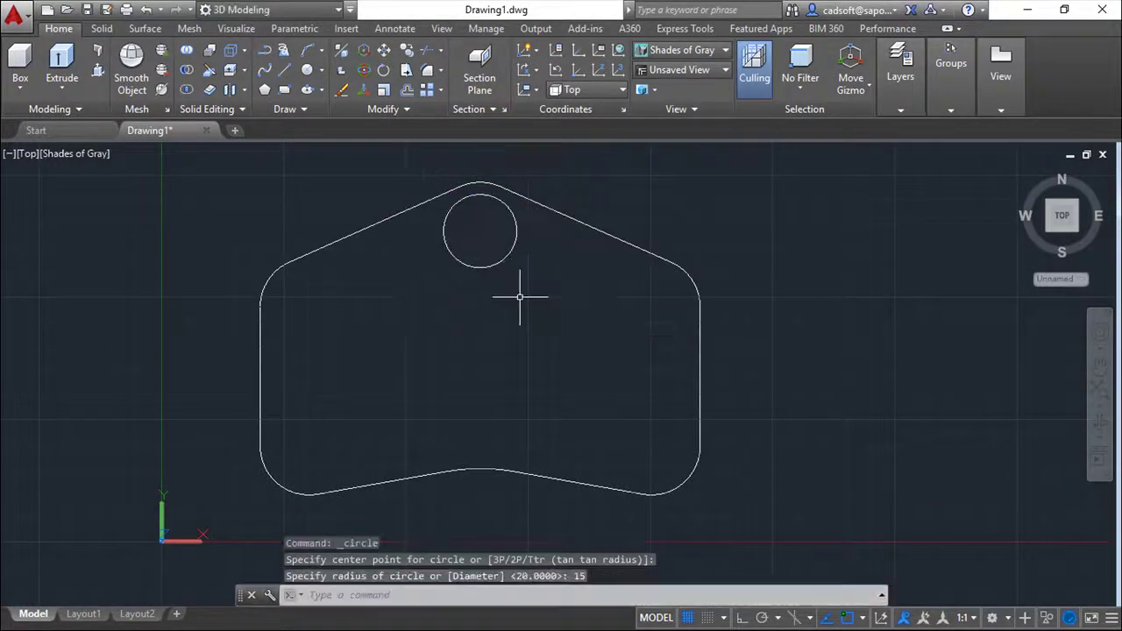
key("Return")
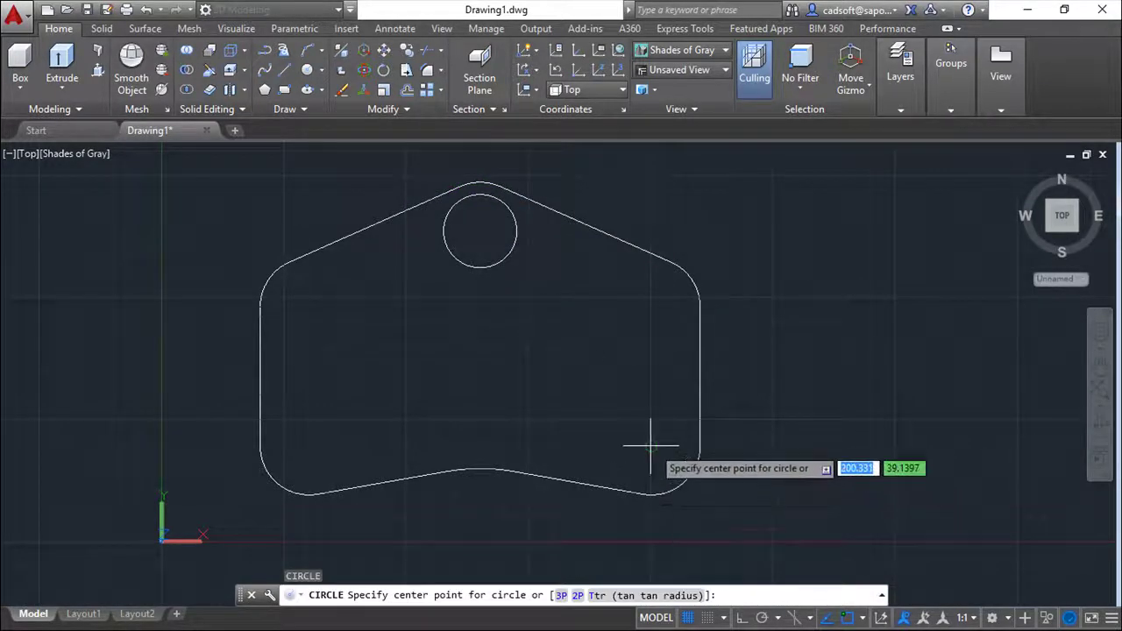
left_click(650, 446)
key("Return")
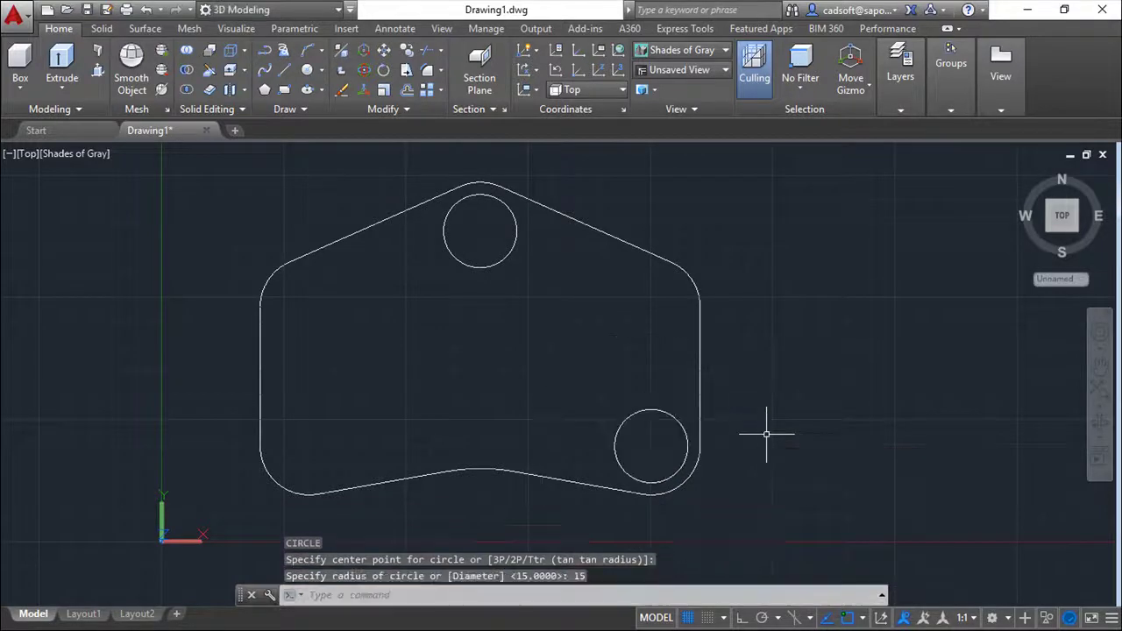
key("Return")
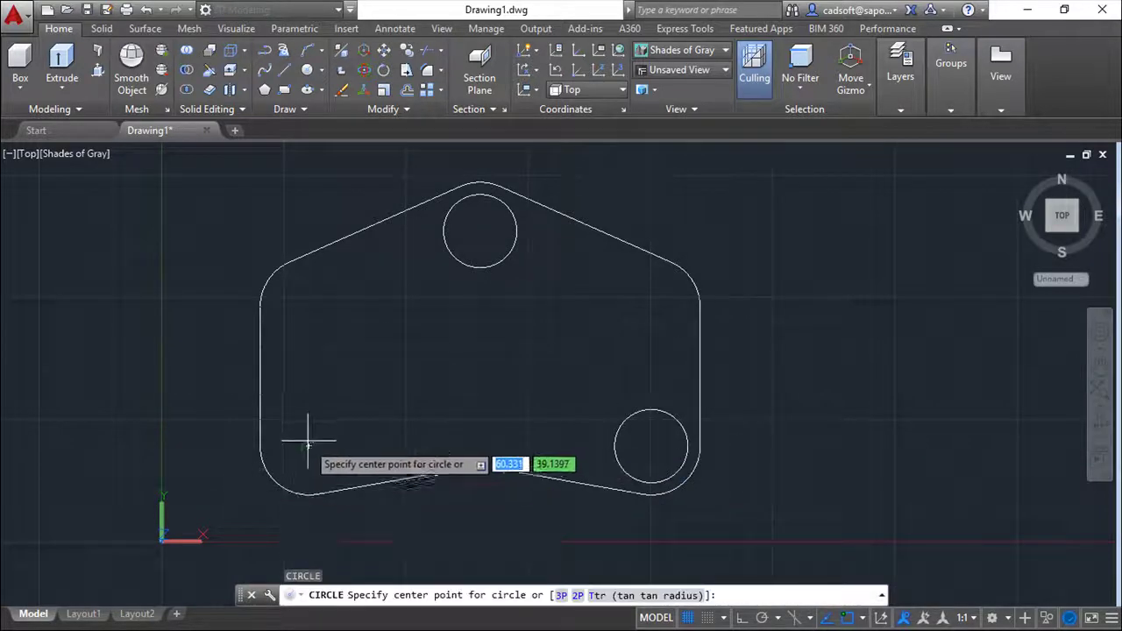
left_click(308, 445)
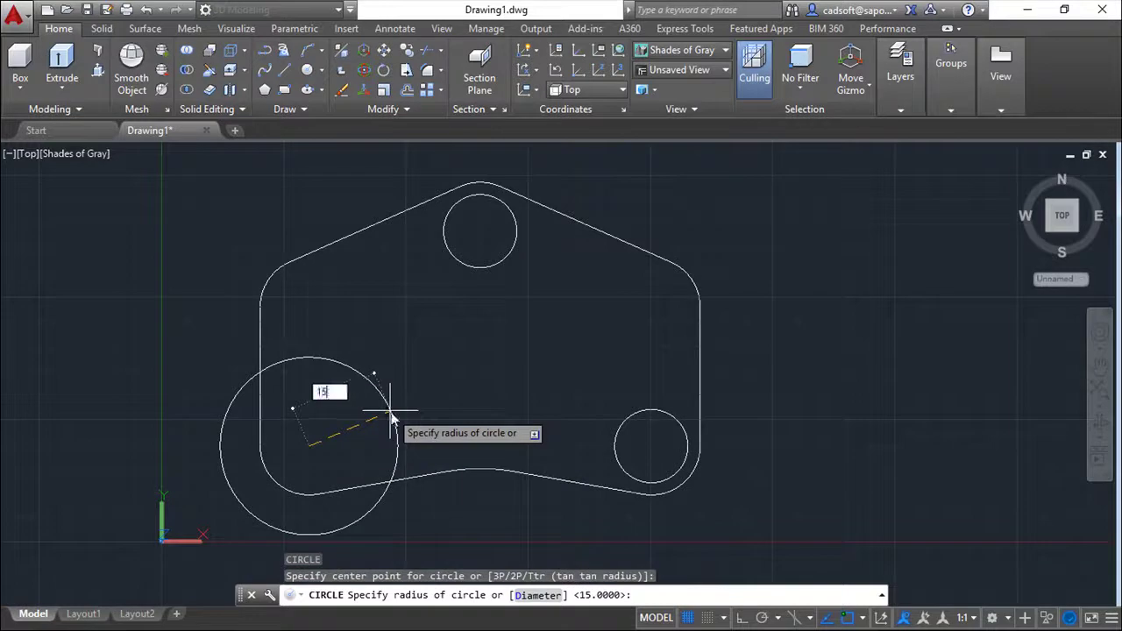
key("Return")
key("Escape")
key("Escape")
key("Escape")
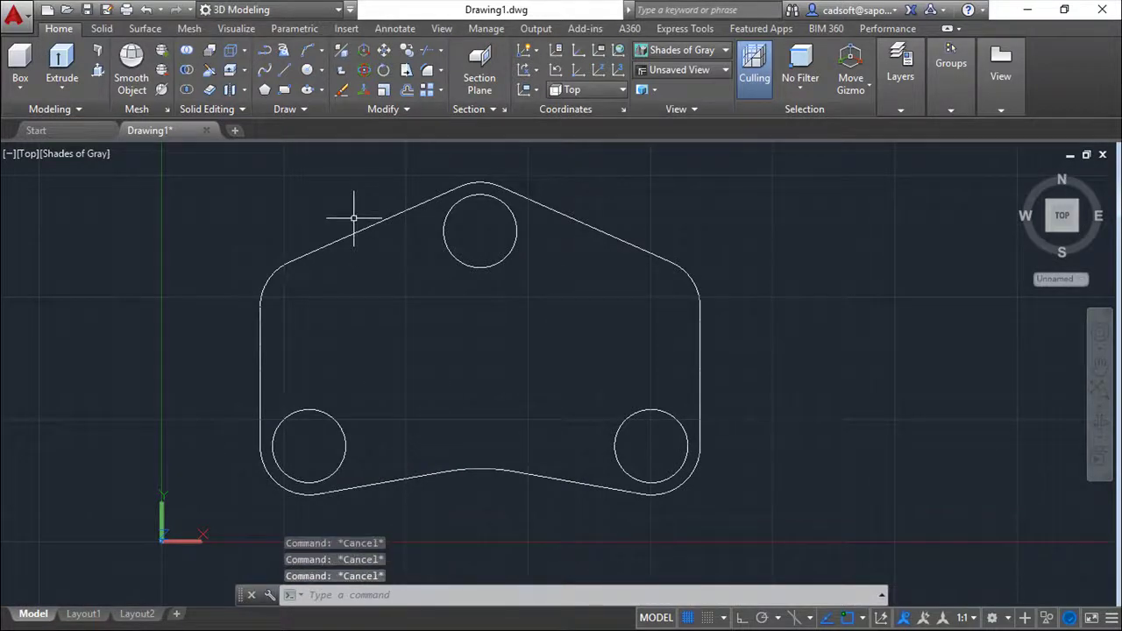
- Offset the upper-left edge, upper-left arc, left edge and lower-left edge 6 units inward
left_click(407, 90)
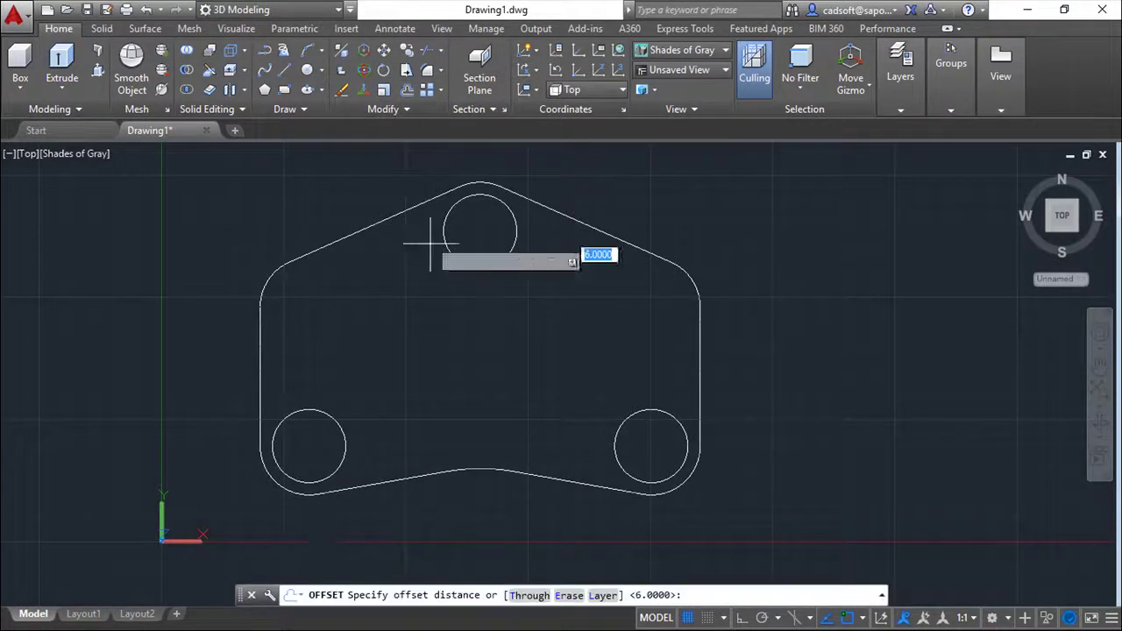
key("Return")
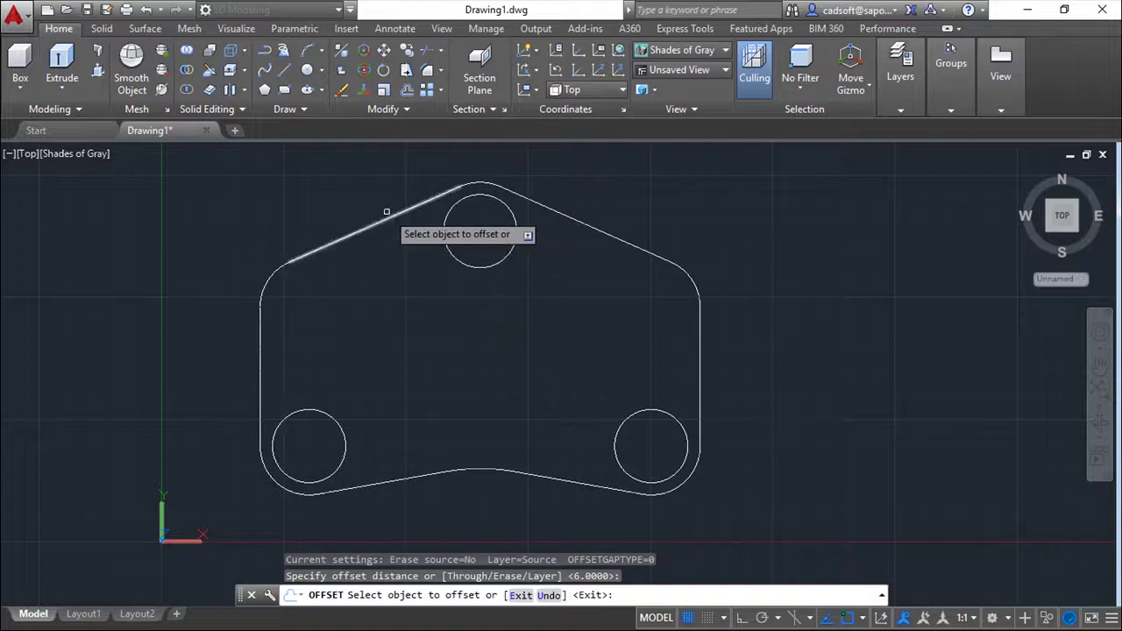
left_click(388, 215)
left_click(387, 250)
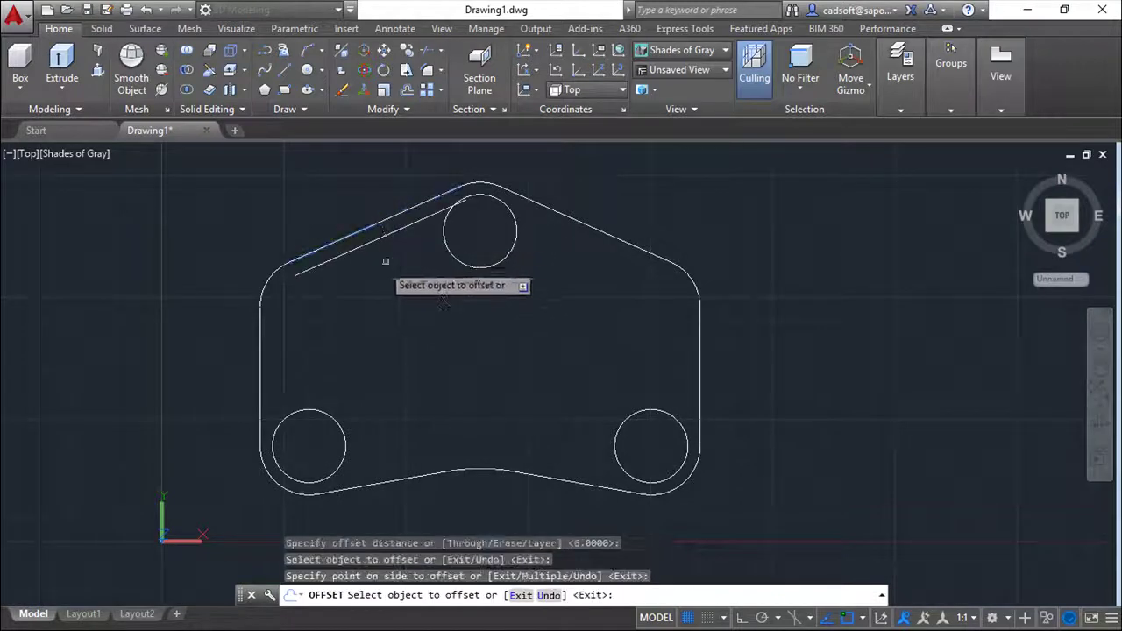
left_click(270, 277)
left_click(298, 316)
left_click(260, 335)
left_click(308, 375)
left_click(353, 489)
left_click(463, 460)
- Offset the bottom arc, lower-right edge, right edge and upper-right arc 6 units inward
left_click(473, 468)
left_click(494, 419)
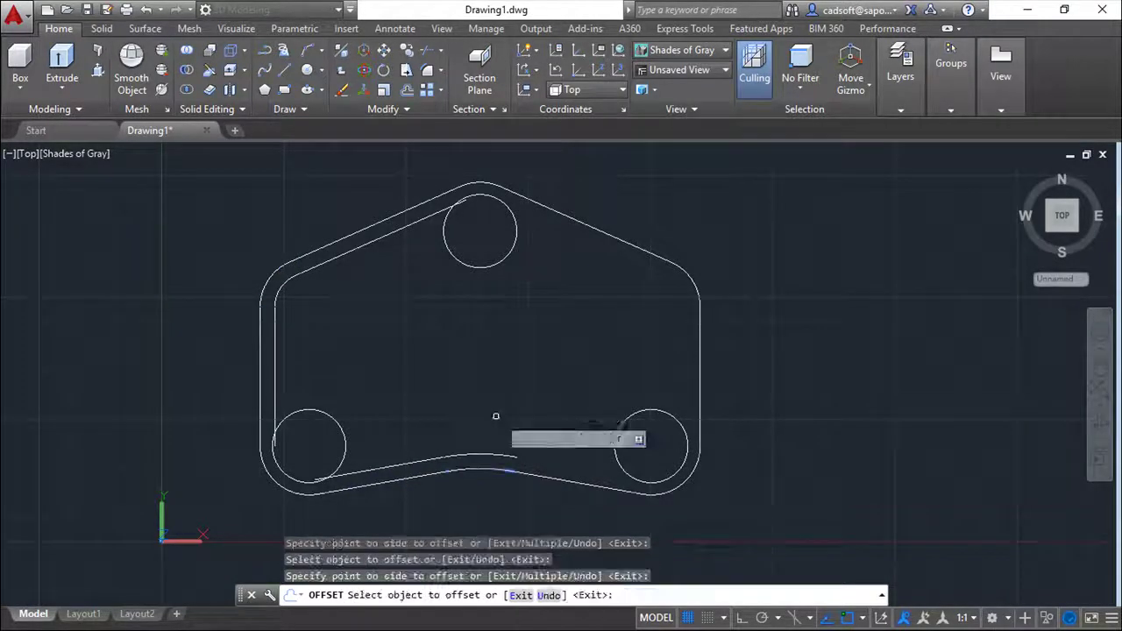
left_click(555, 478)
left_click(588, 386)
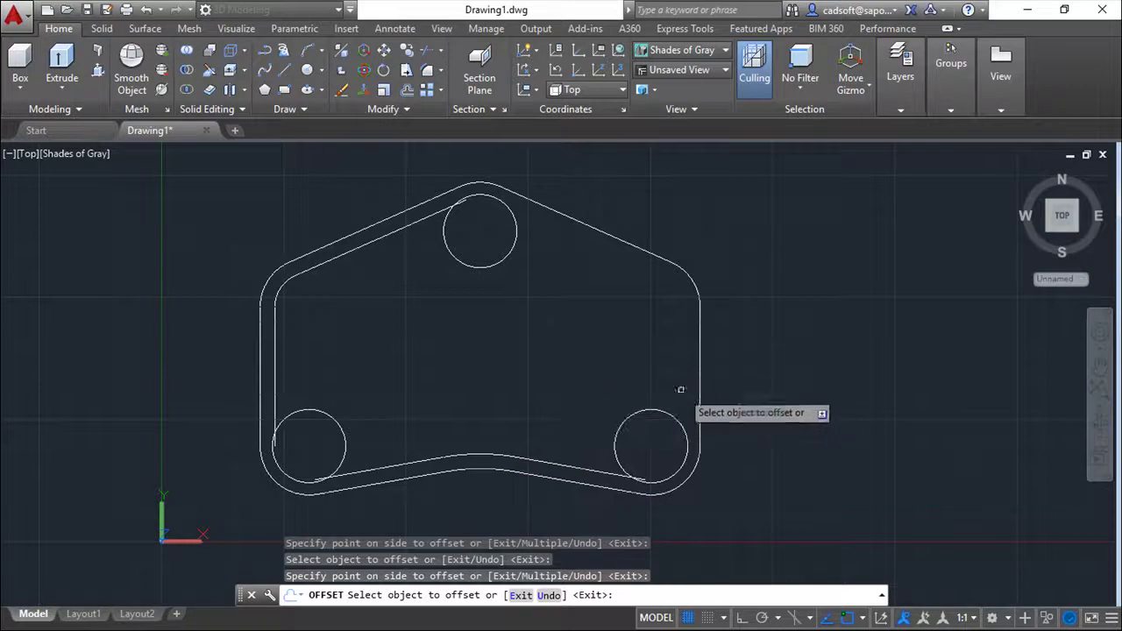
left_click(698, 392)
left_click(690, 350)
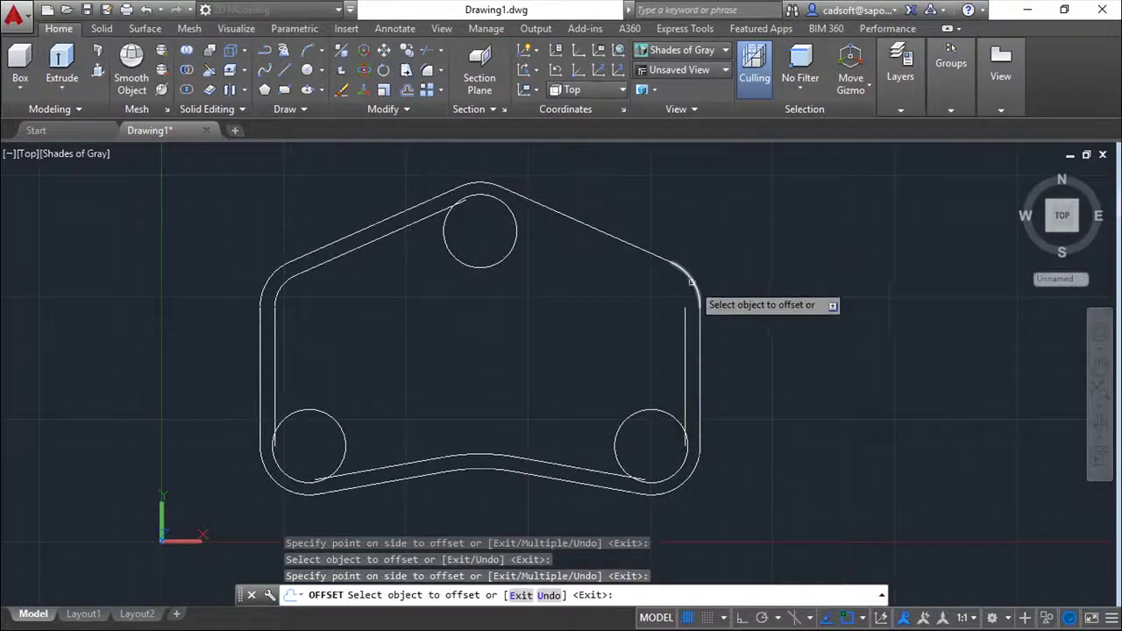
left_click(695, 285)
left_click(667, 268)
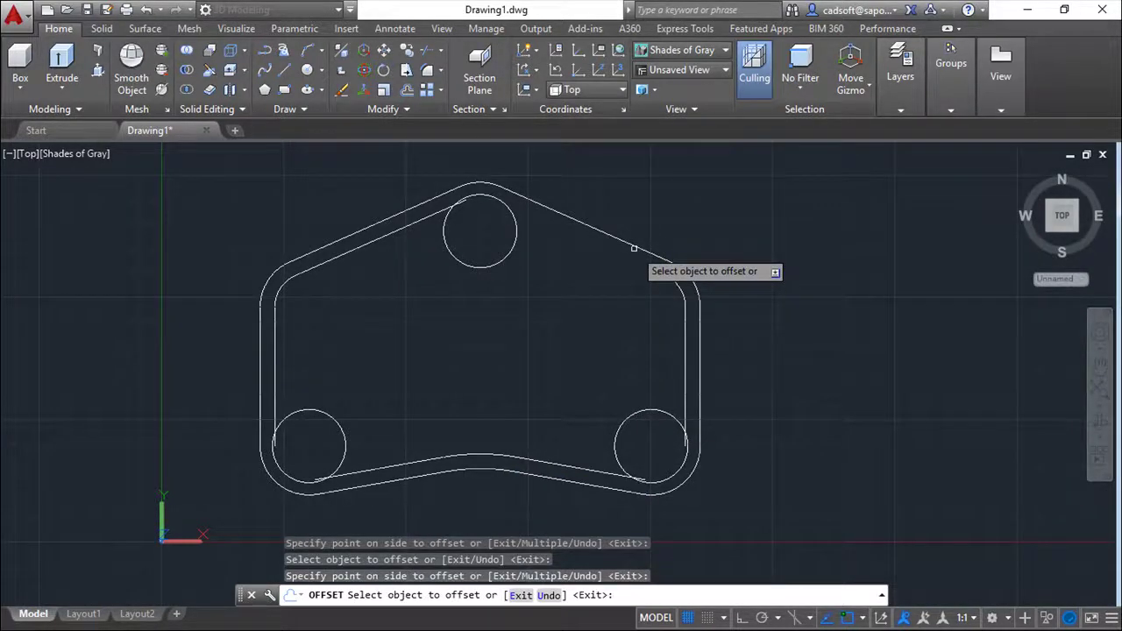
scroll(520, 283, "up", 3)
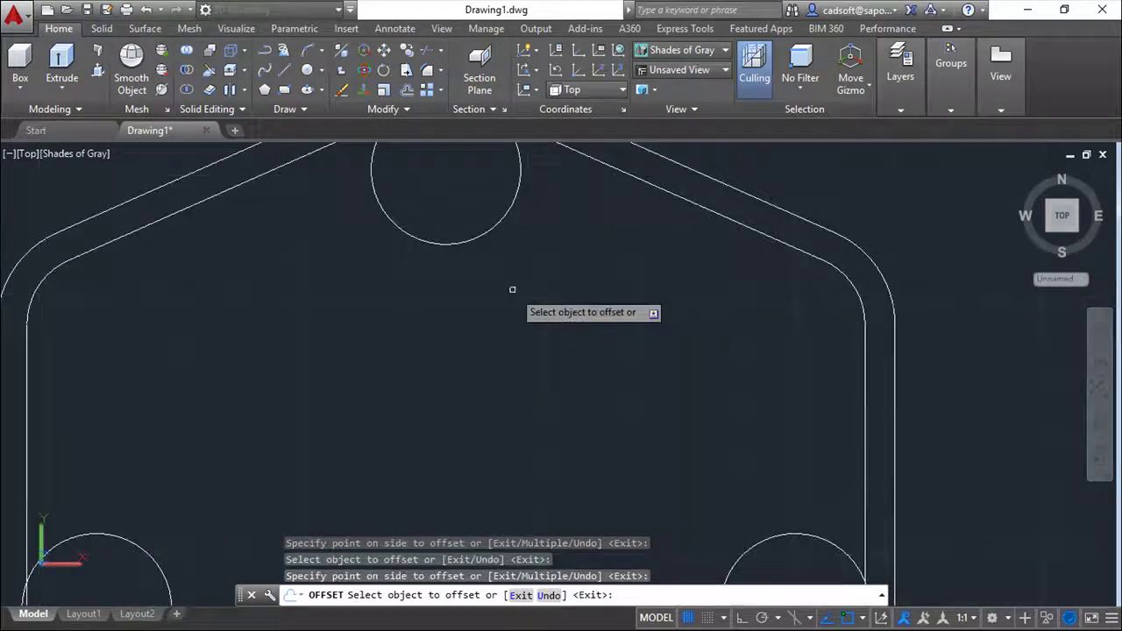
middle_click_drag(514, 290, 537, 457)
key("Escape")
key("Escape")
key("Escape")
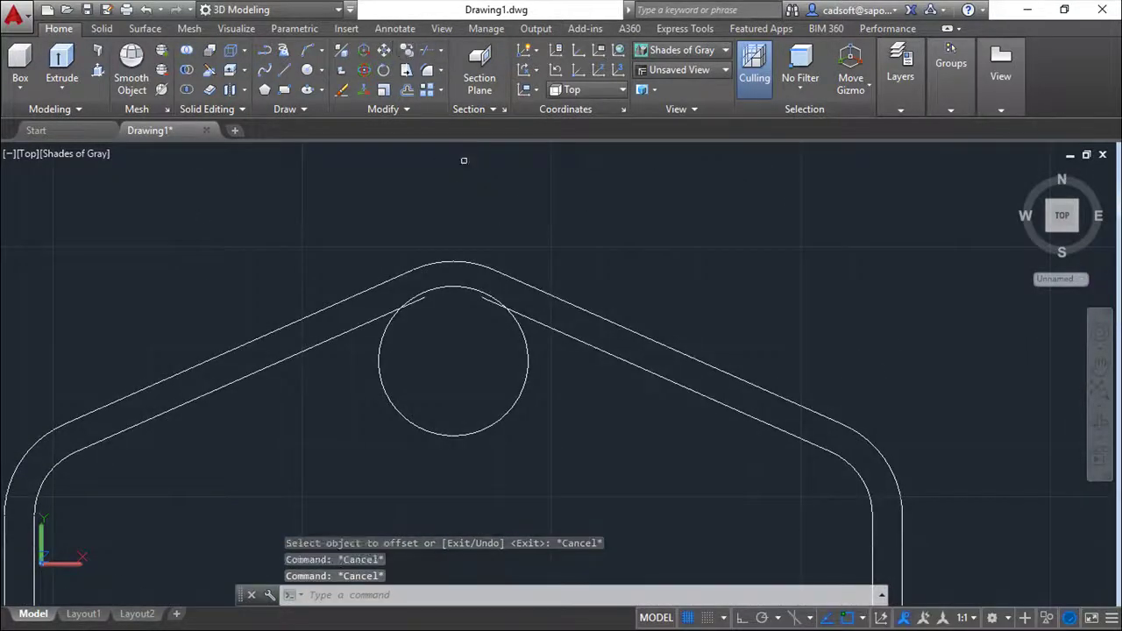
- Start TRIM with all 24 outline objects selected as cutting edges
type("tr")
key("Return")
middle_click_drag(601, 470, 624, 305)
scroll(589, 350, "down", 2)
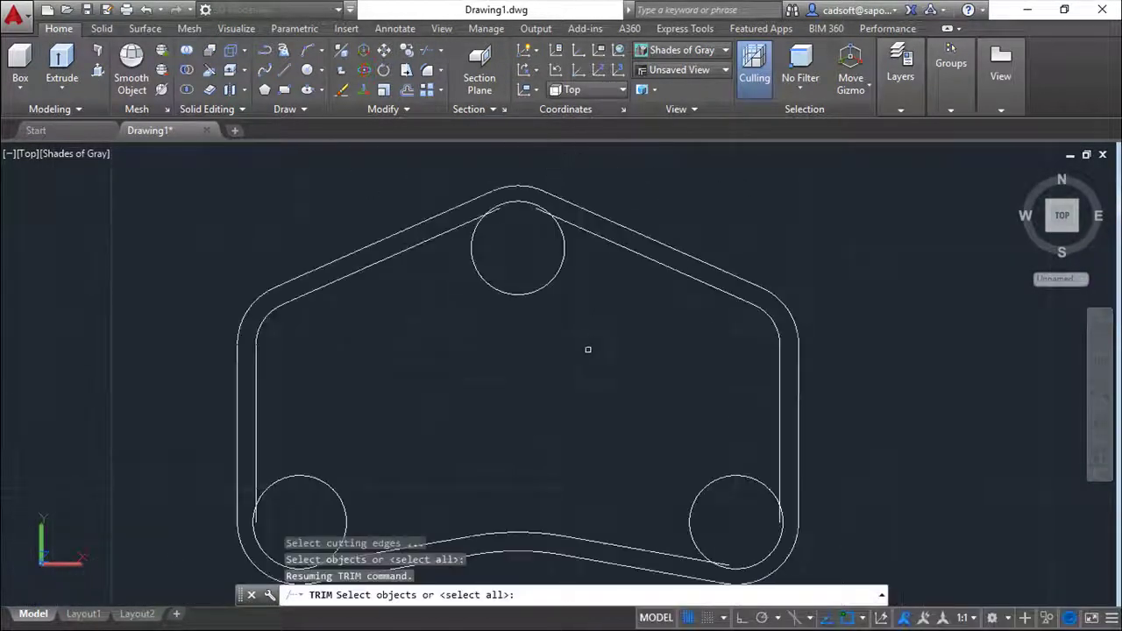
scroll(588, 350, "down", 2)
left_click(812, 581)
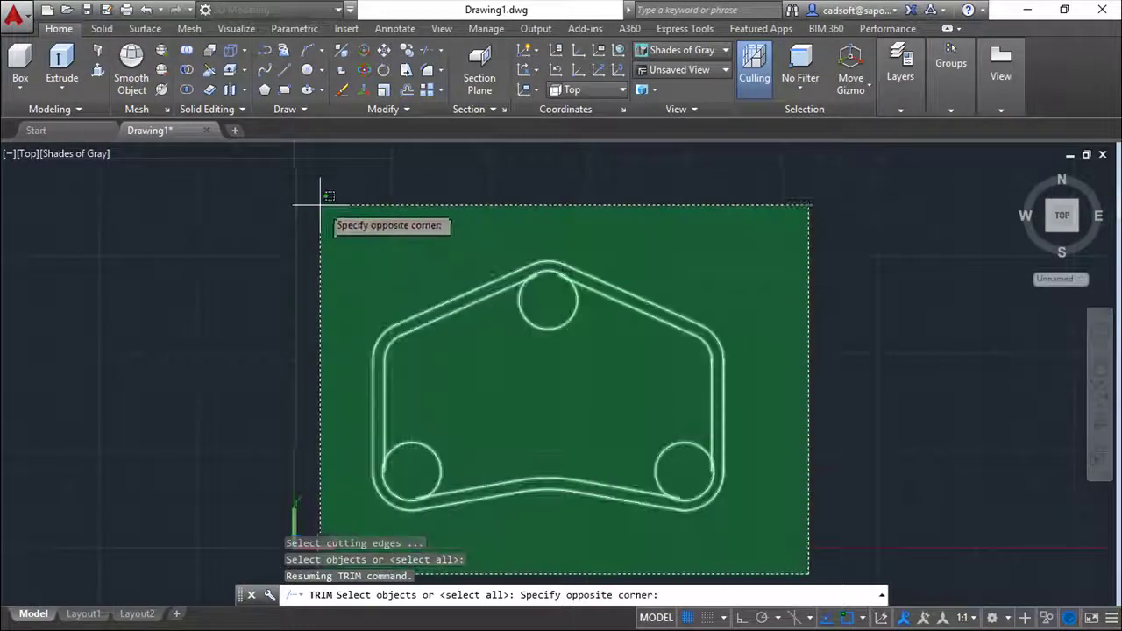
left_click(294, 177)
key("Return")
- Trim the inner line stub and the crossing arc at the top circle
scroll(553, 289, "up", 4)
scroll(564, 246, "up", 2)
middle_click_drag(564, 246, 562, 352)
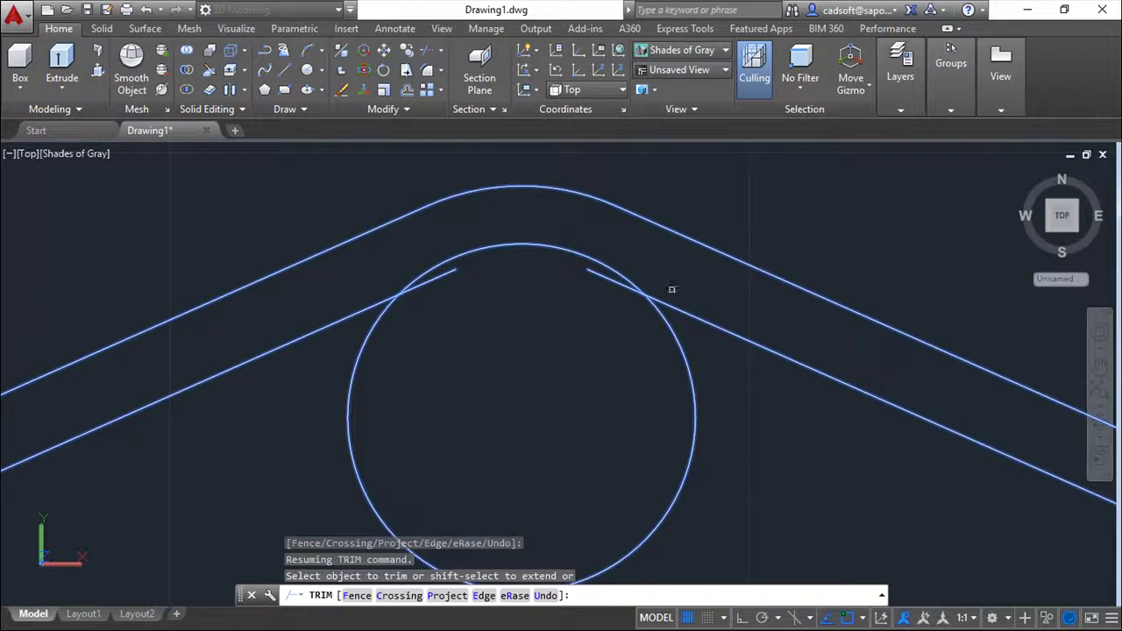
left_click(618, 283)
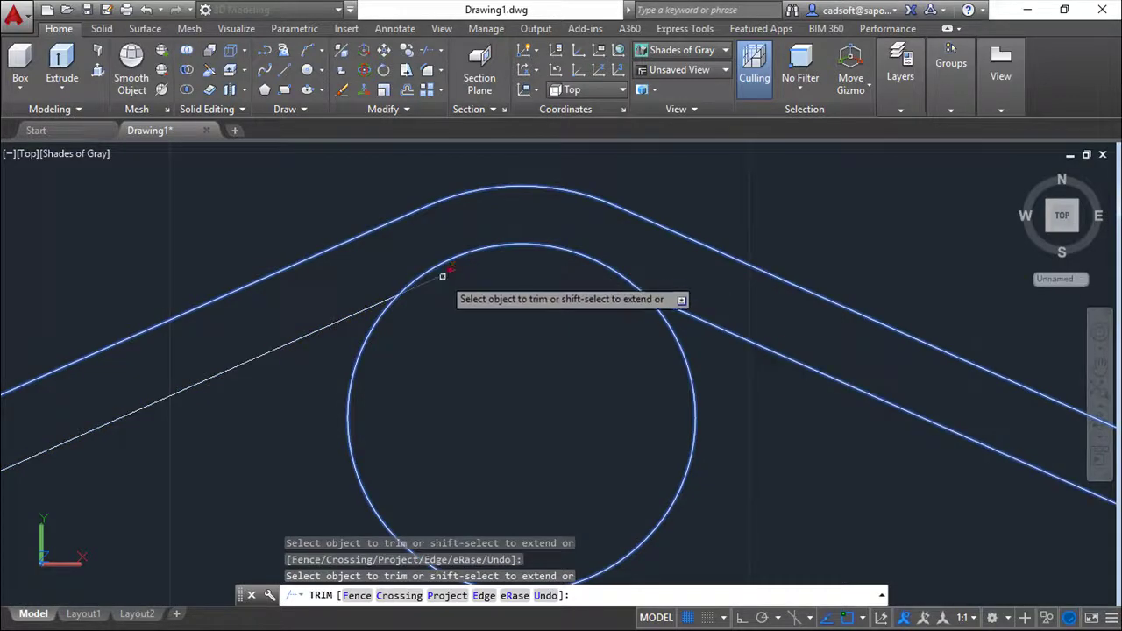
left_click(439, 266)
- Trim the inner line stub and wall-band arc at the bottom-right circle
scroll(624, 396, "down", 3)
middle_click_drag(624, 396, 523, 143)
scroll(719, 416, "up", 2)
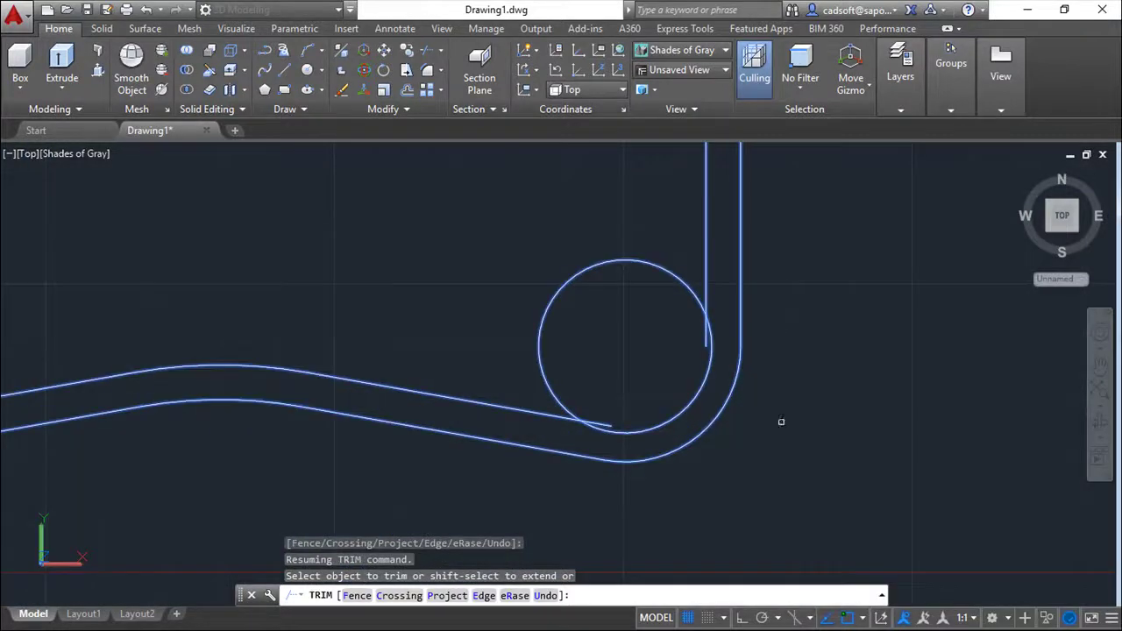
scroll(684, 368, "up", 3)
left_click(674, 295)
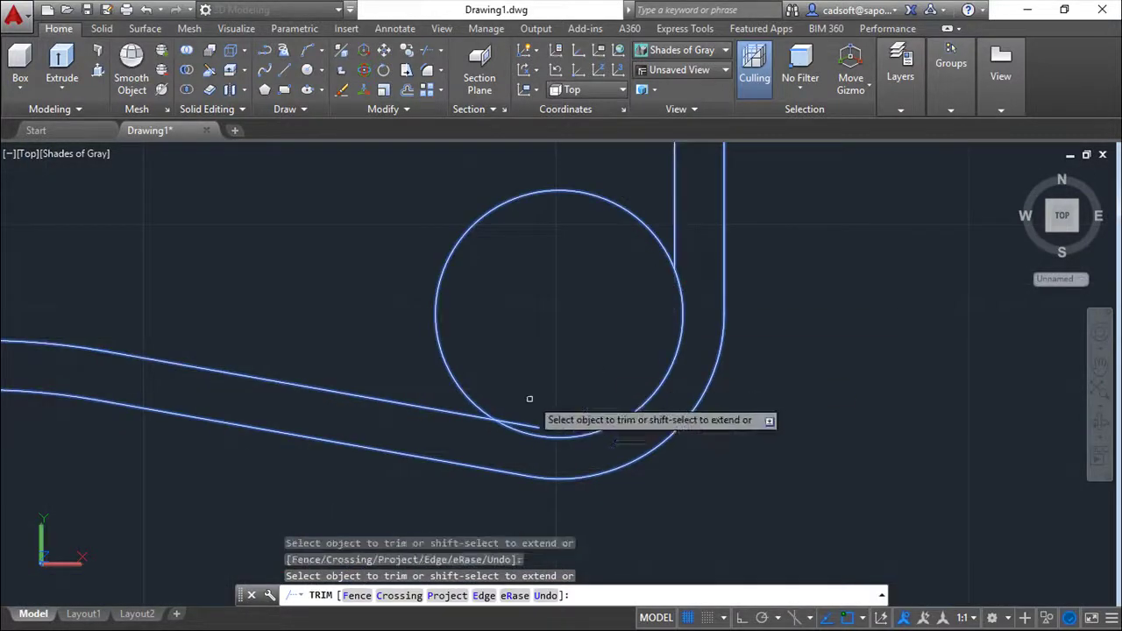
left_click(529, 424)
- Trim the inner line stub and wall-band arc at the bottom-left circle
scroll(520, 435, "down", 5)
middle_click_drag(358, 383, 403, 330)
scroll(403, 330, "up", 5)
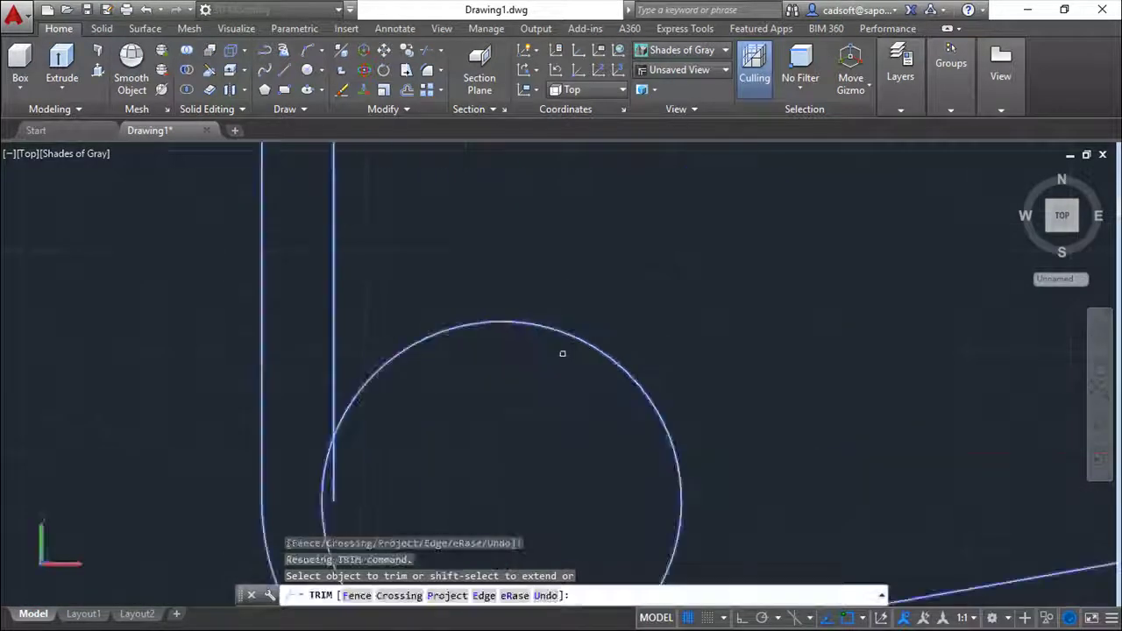
middle_click_drag(531, 377, 442, 266)
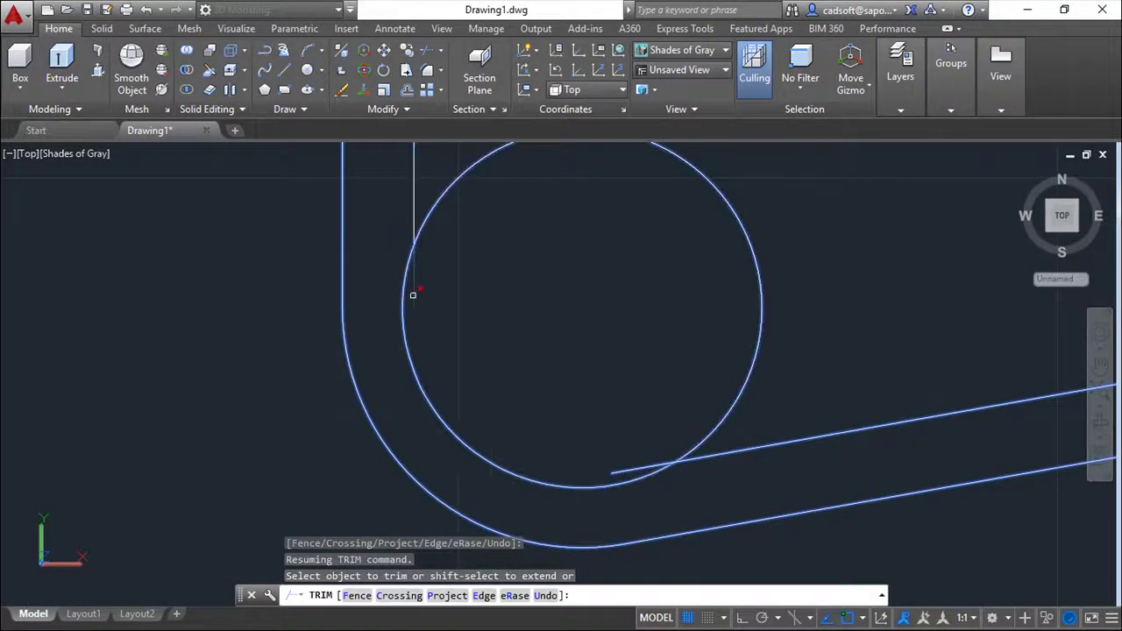
left_click(415, 294)
left_click(628, 468)
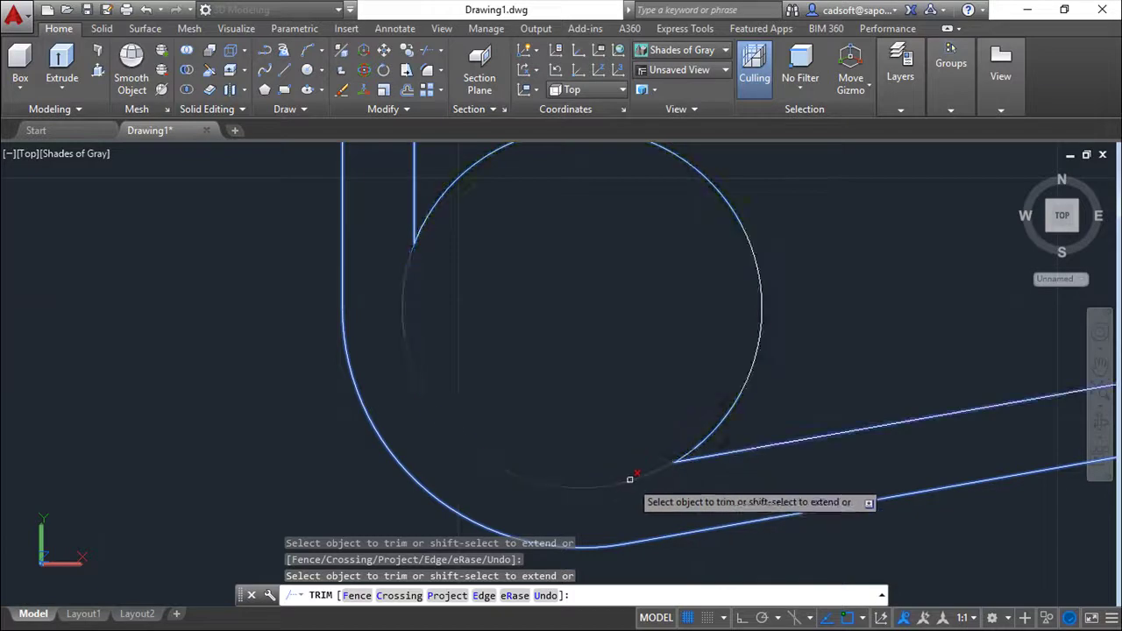
middle_click_drag(621, 476, 571, 531)
key("Escape")
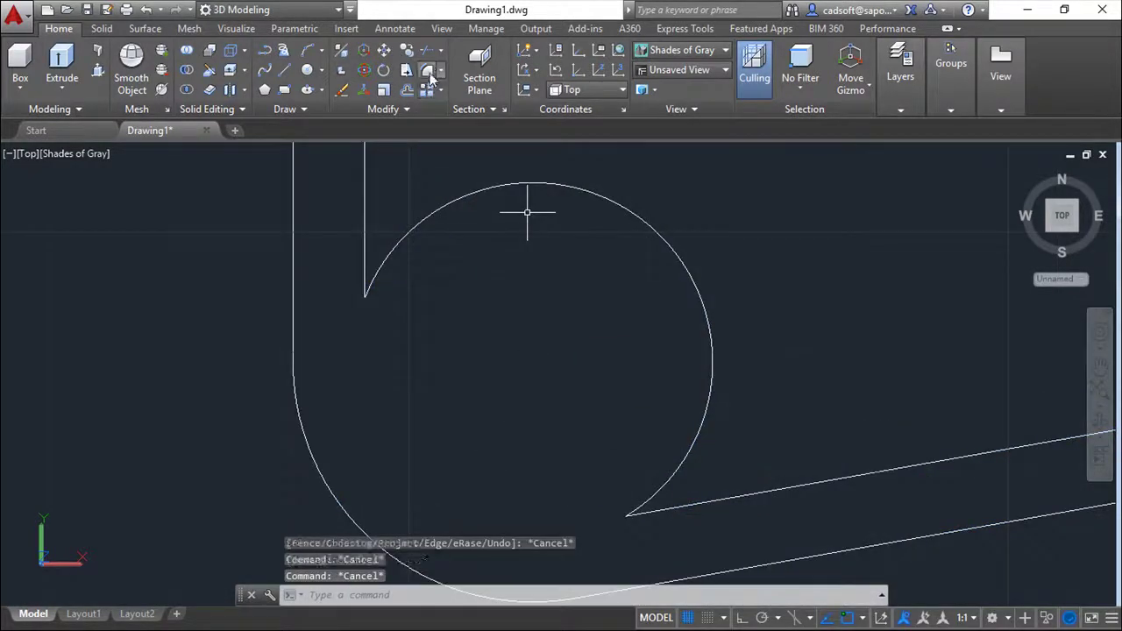
- Set a radius-5 multiple fillet and round both inner lines into the bottom-left circle
left_click(427, 75)
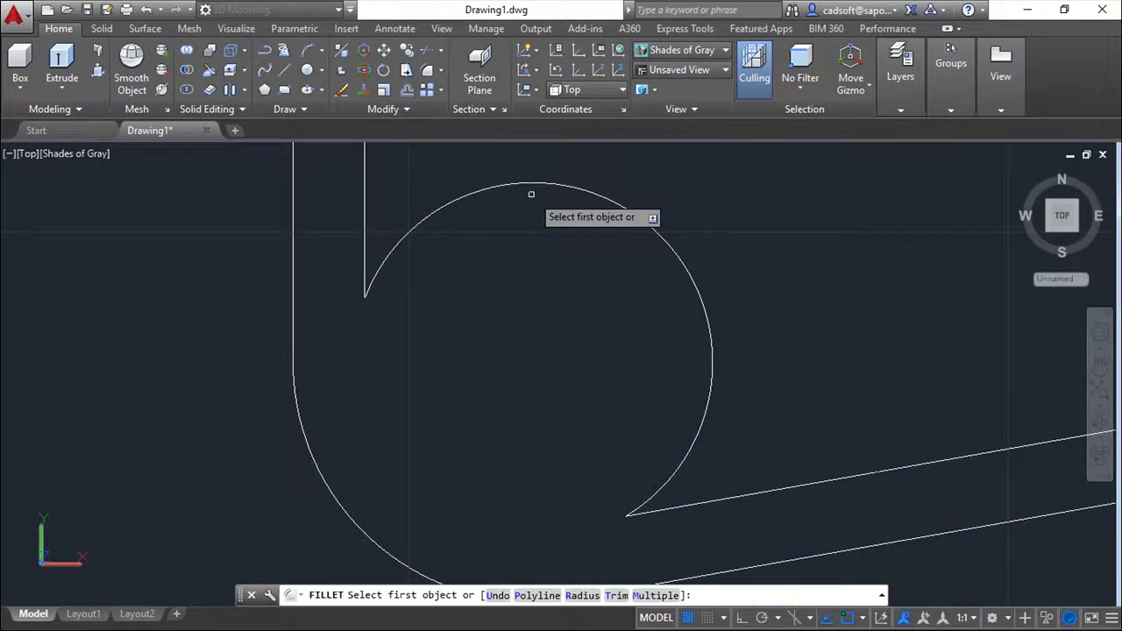
type("r")
key("Return")
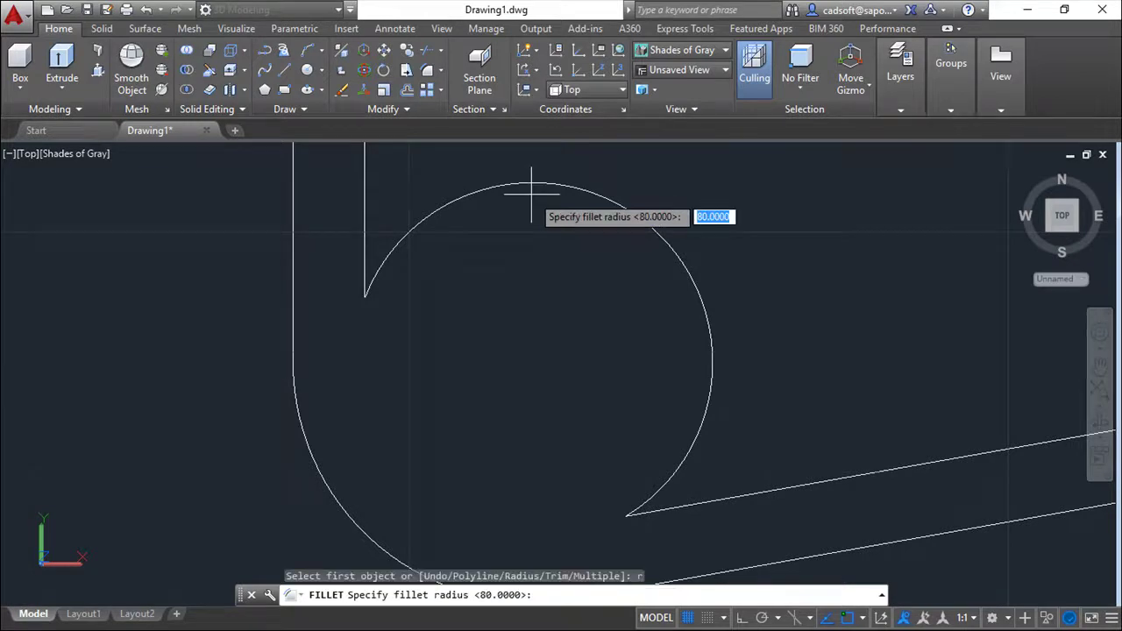
key("Return")
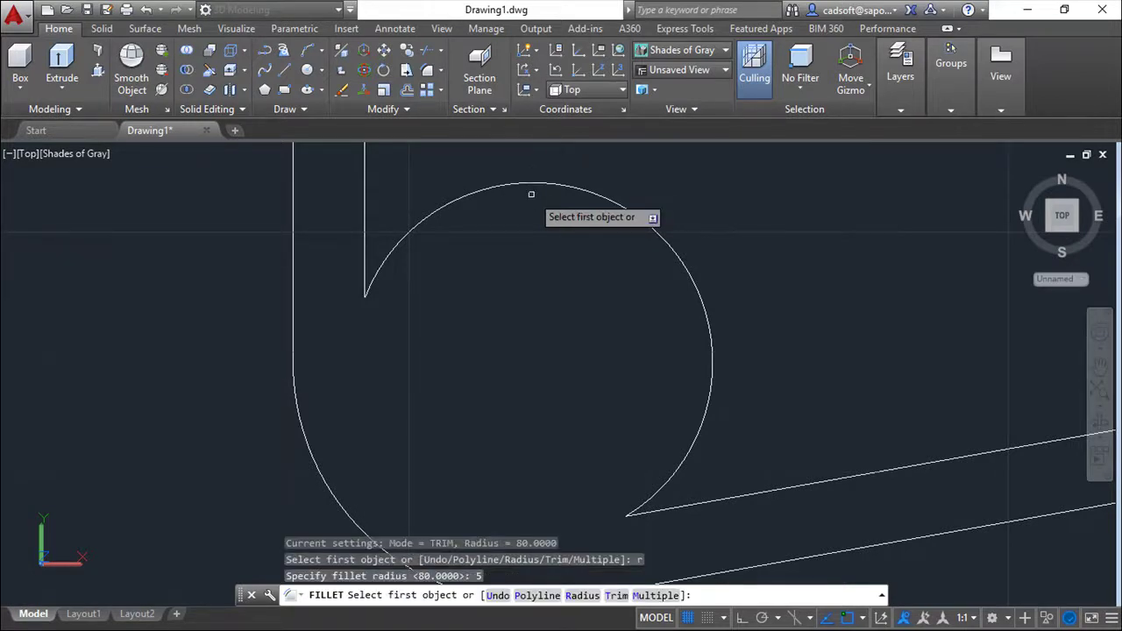
type("m")
key("Return")
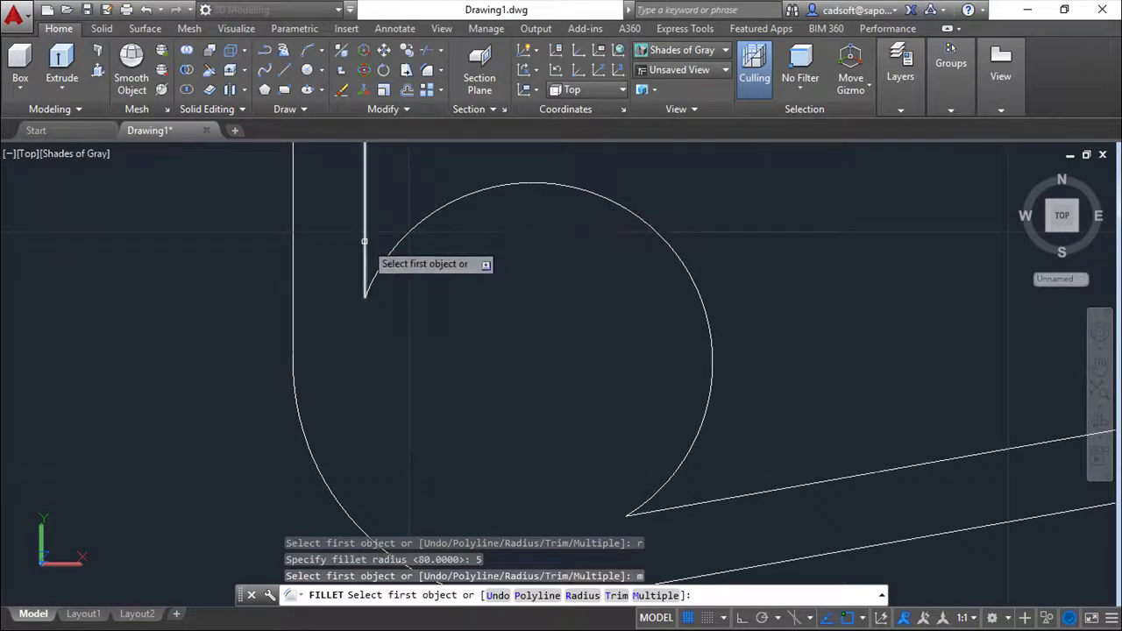
left_click(364, 240)
left_click(426, 216)
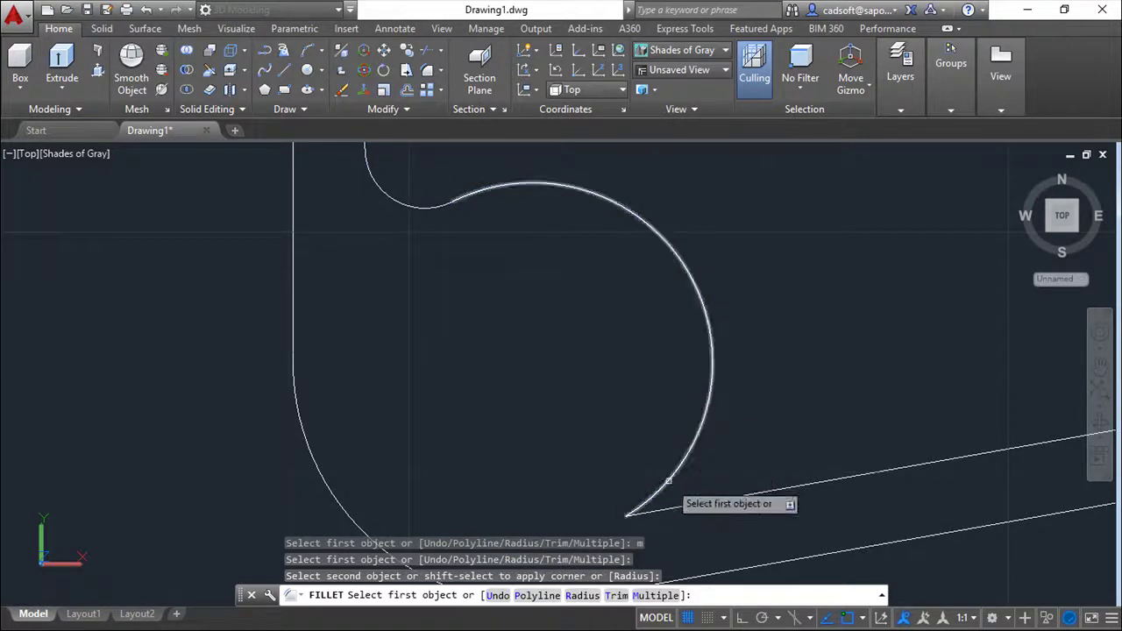
left_click(675, 507)
left_click(675, 508)
- Fillet the inner line and right vertical line into the bottom-right circle
scroll(584, 496, "down", 3)
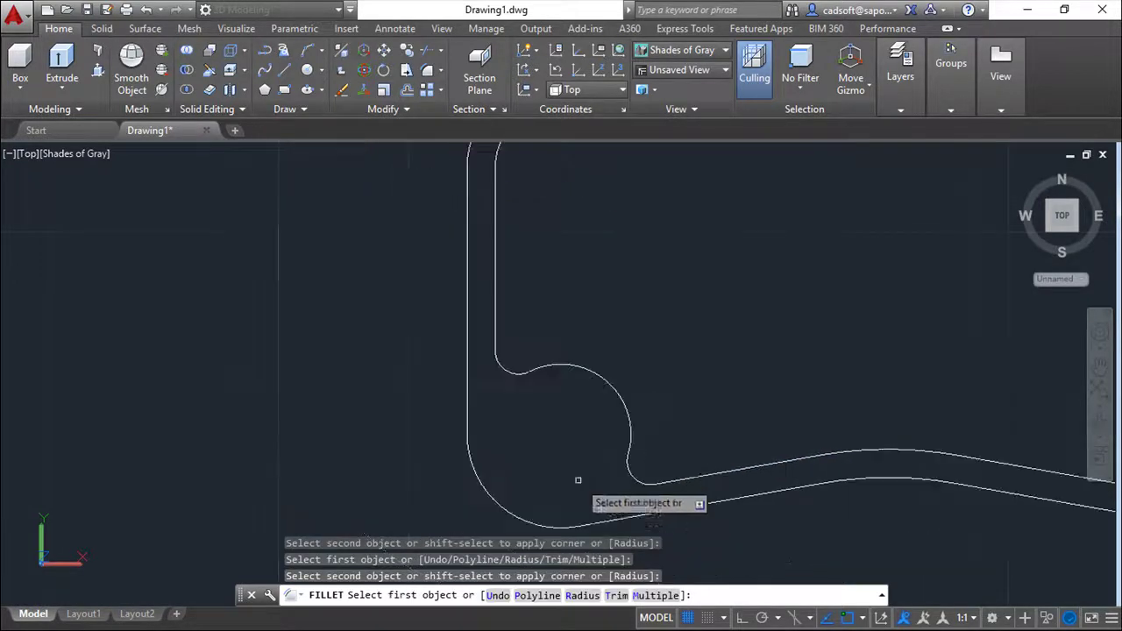
scroll(638, 442, "up", 3)
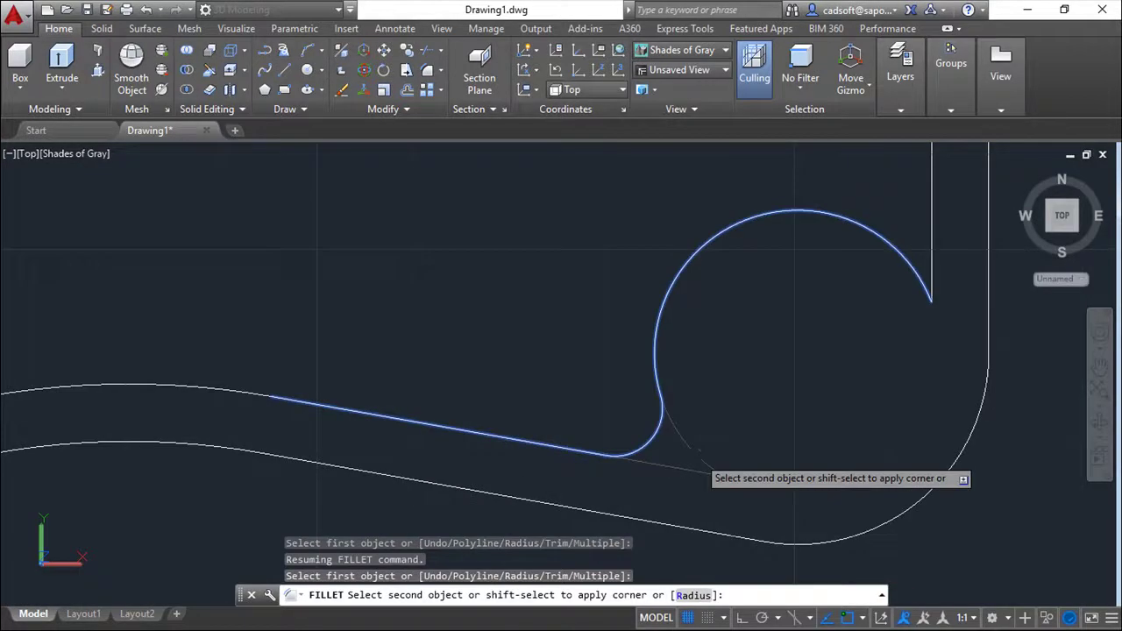
left_click(696, 459)
left_click(912, 269)
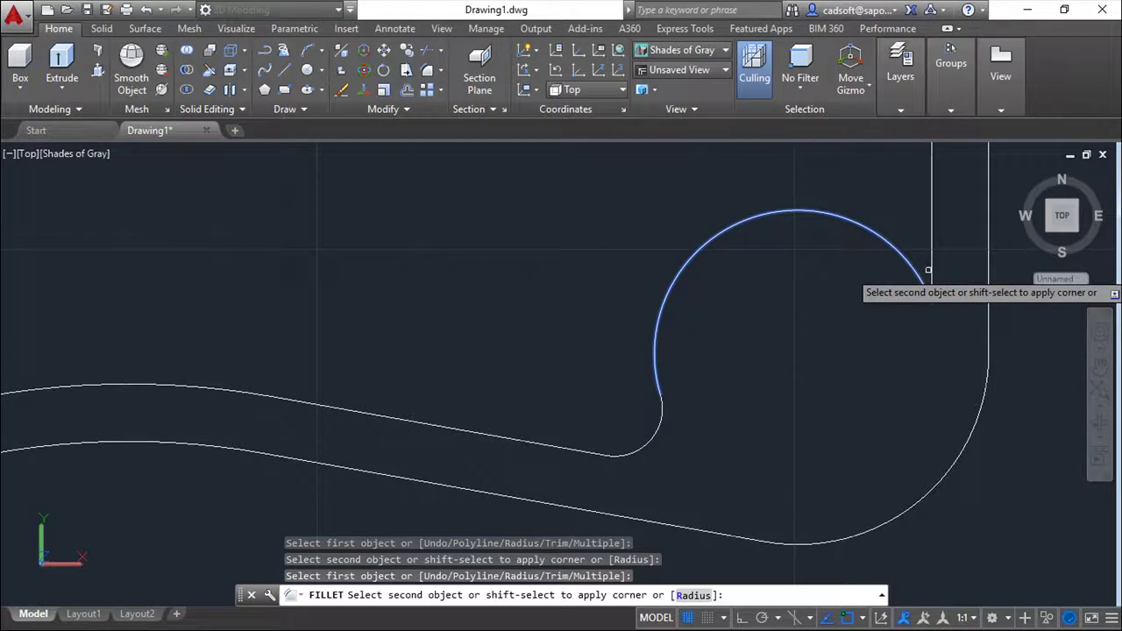
left_click(928, 272)
- Fillet the right and left inner lines into the top circle with radius 5
scroll(794, 242, "down", 3)
scroll(724, 236, "down", 1)
scroll(674, 386, "up", 4)
scroll(693, 358, "up", 3)
scroll(693, 358, "up", 2)
left_click(799, 313)
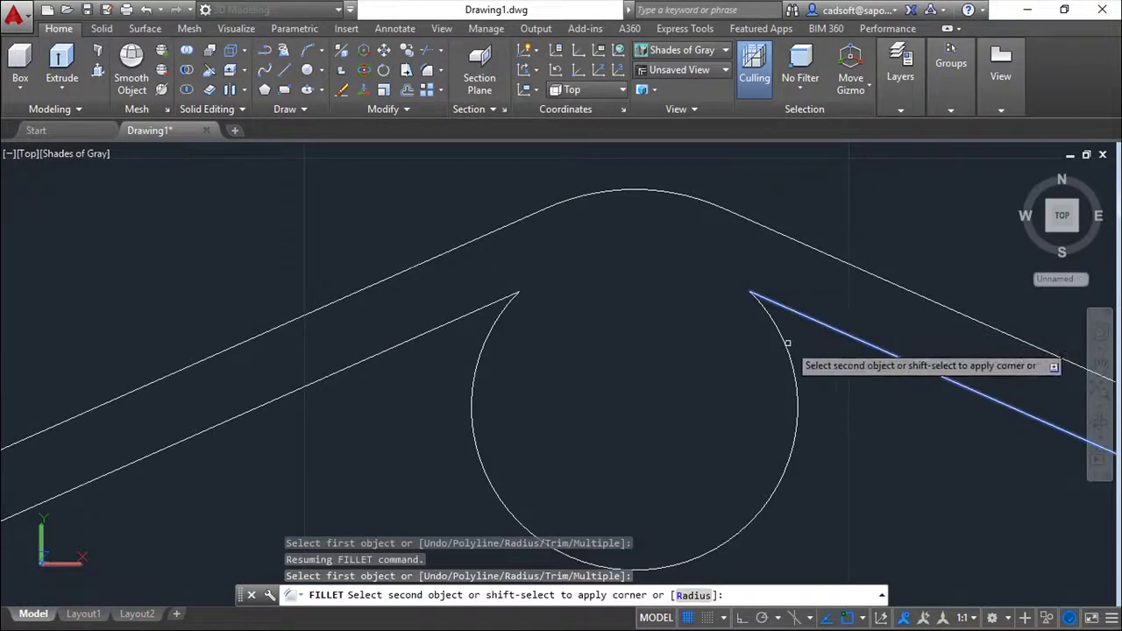
left_click(785, 345)
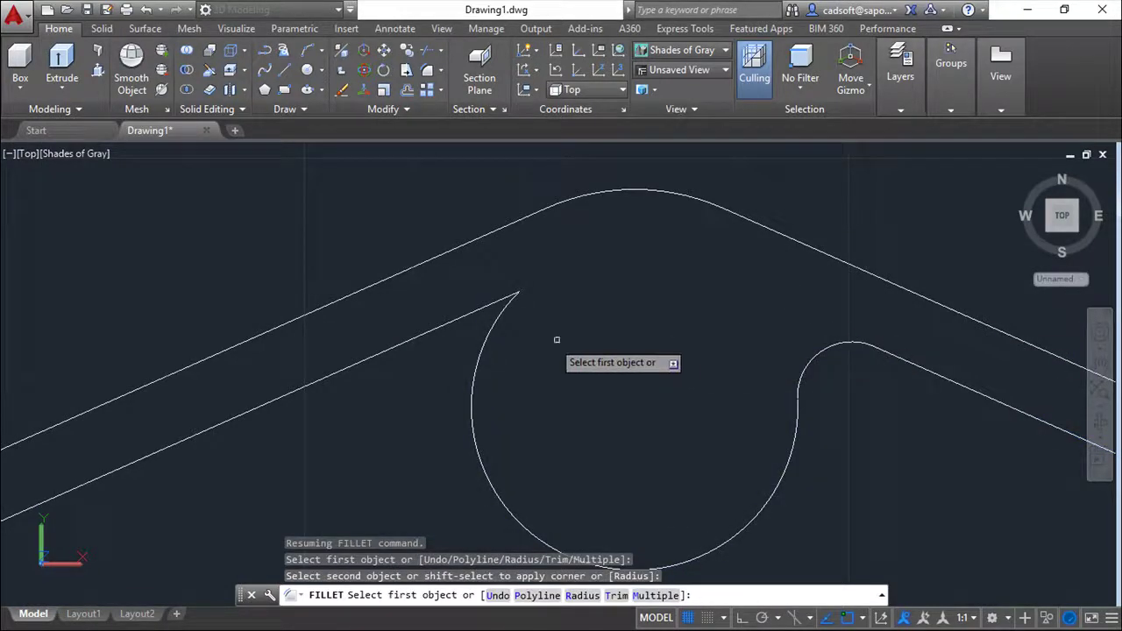
left_click(484, 345)
left_click(451, 321)
scroll(419, 345, "down", 5)
middle_click_drag(419, 344, 593, 290)
key("Escape")
key("Escape")
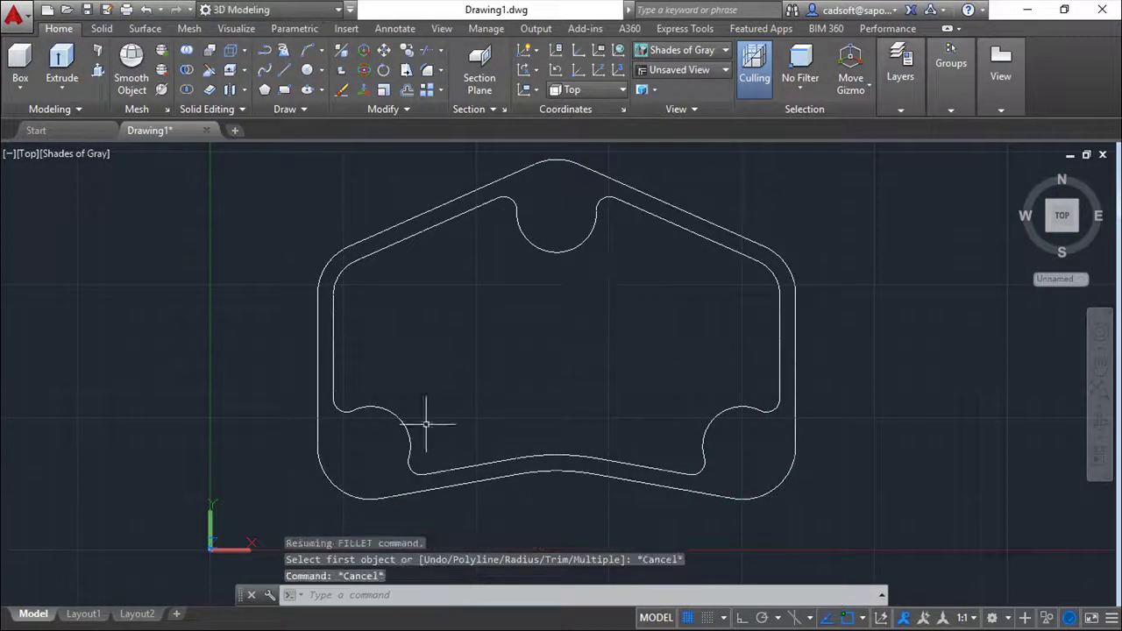
- Presspull the region inside the inner outline up 6 units to form the floor
middle_click_drag(422, 373, 376, 316, "shift")
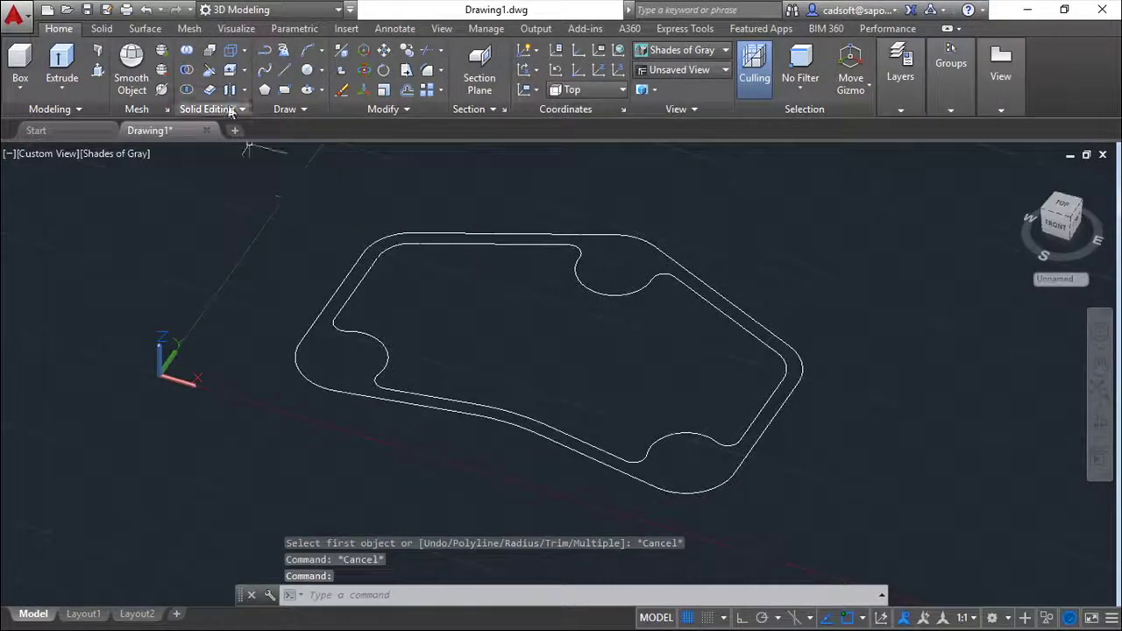
left_click(99, 28)
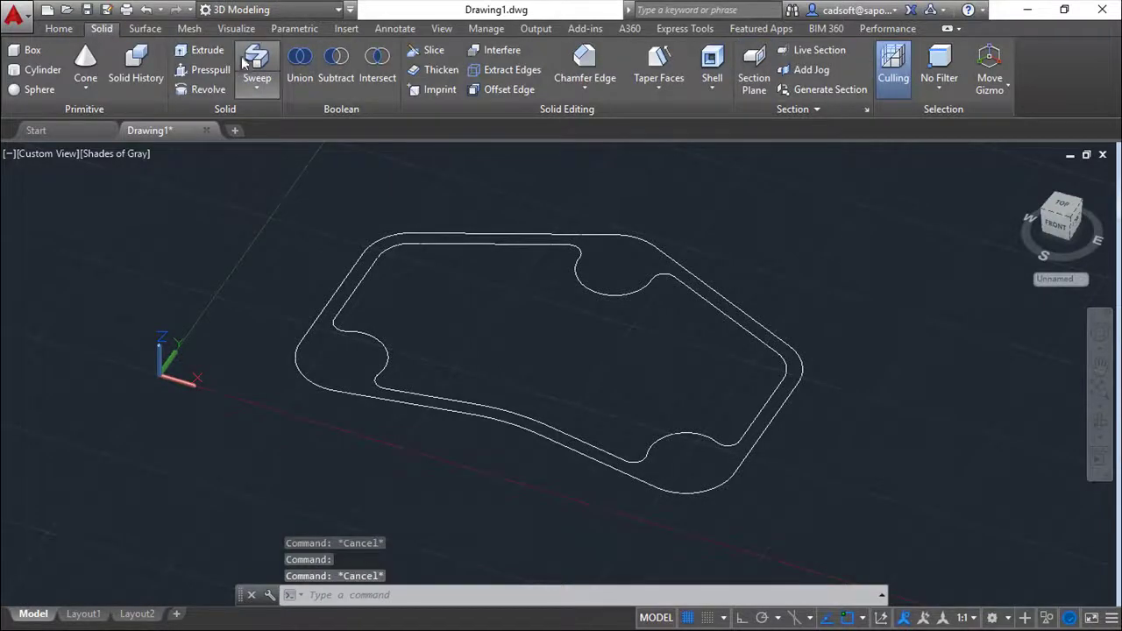
left_click(201, 70)
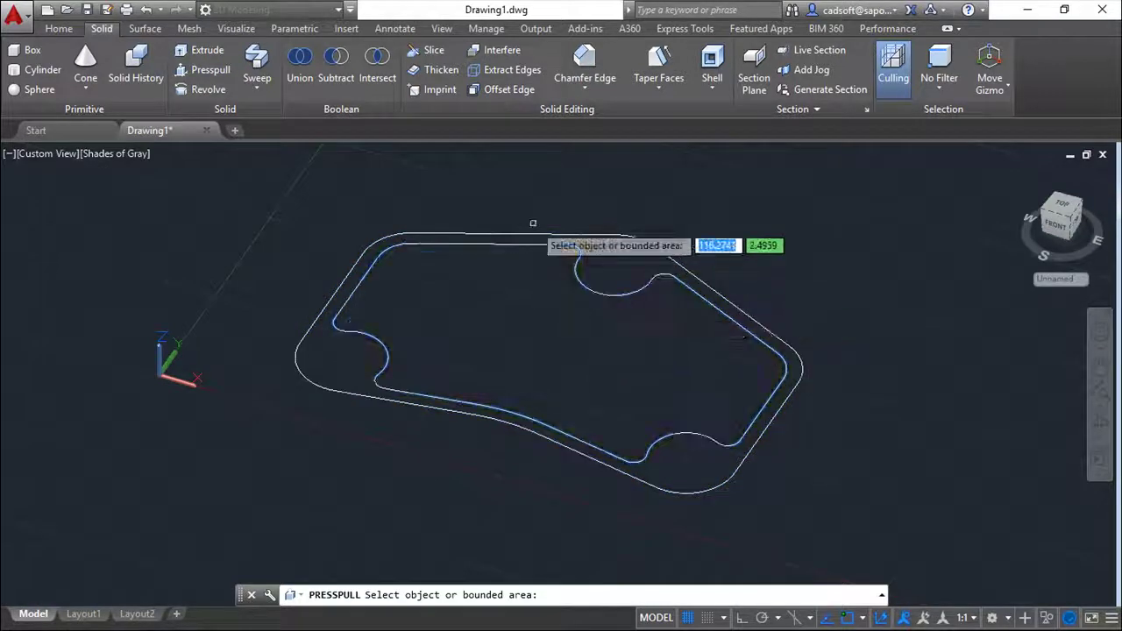
left_click(513, 351)
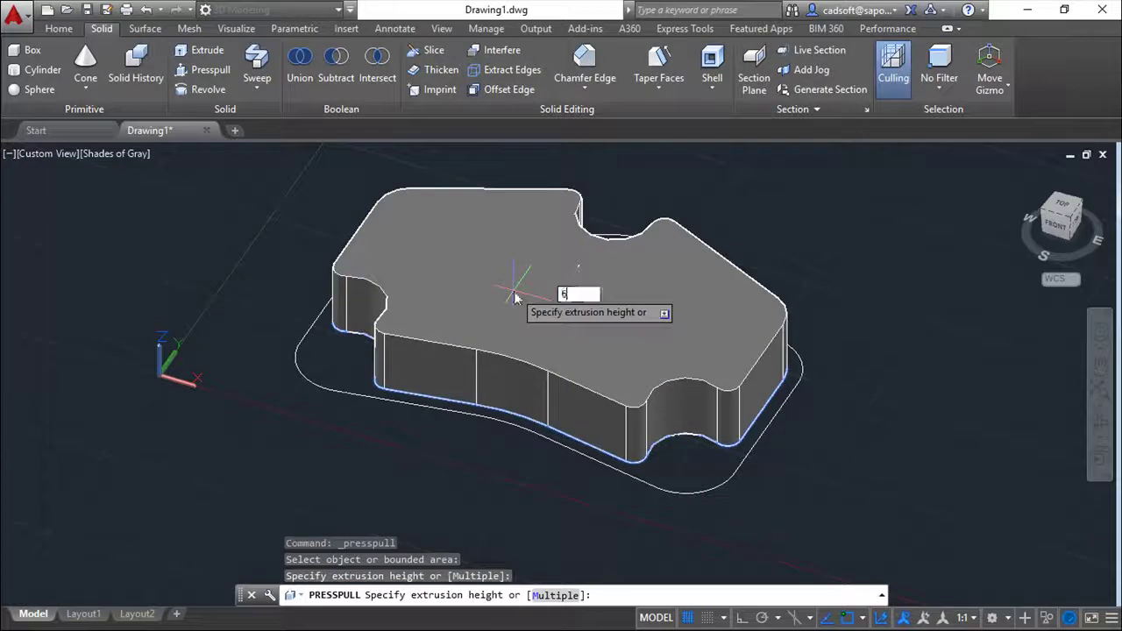
key("Return")
key("Return")
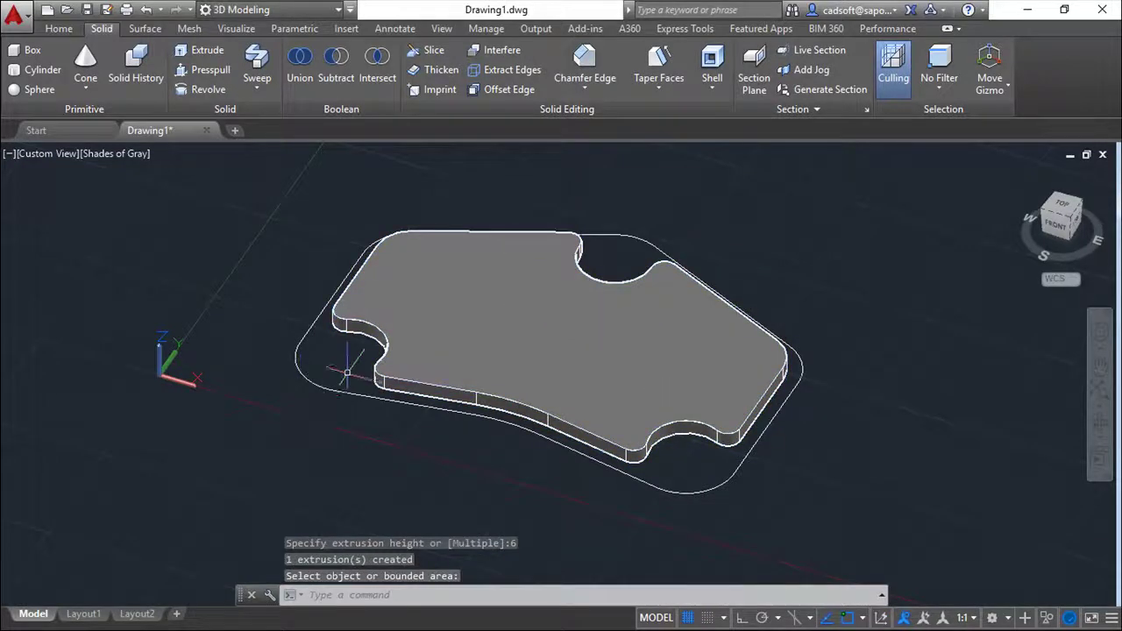
- Presspull the outer ring area up 30 units to form the walls
left_click(197, 72)
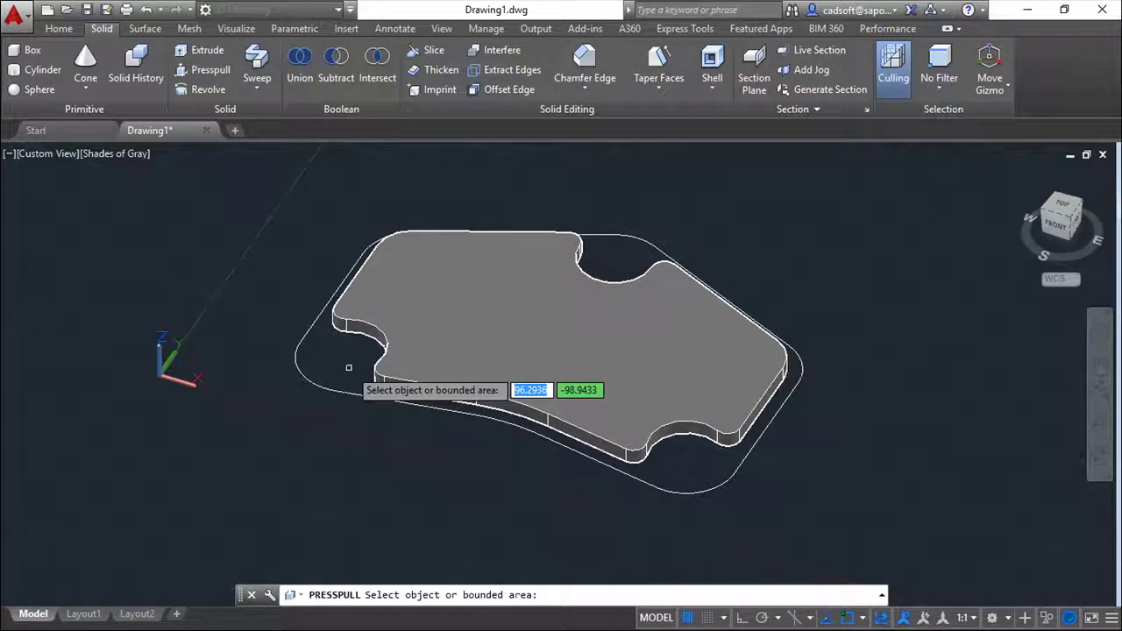
left_click(322, 362)
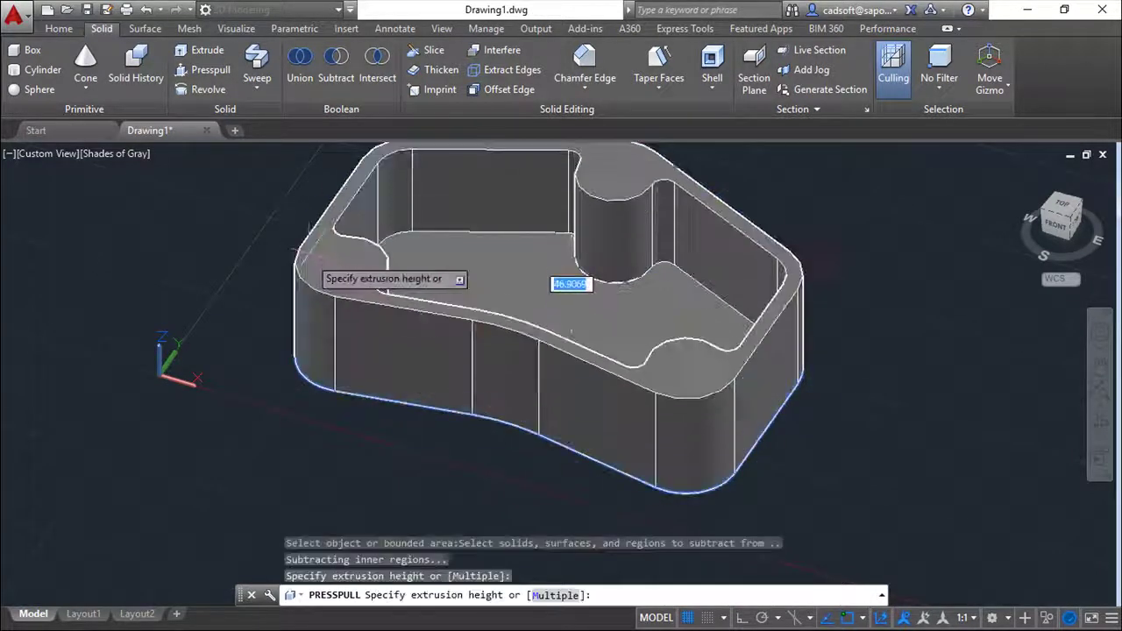
type("30")
key("Return")
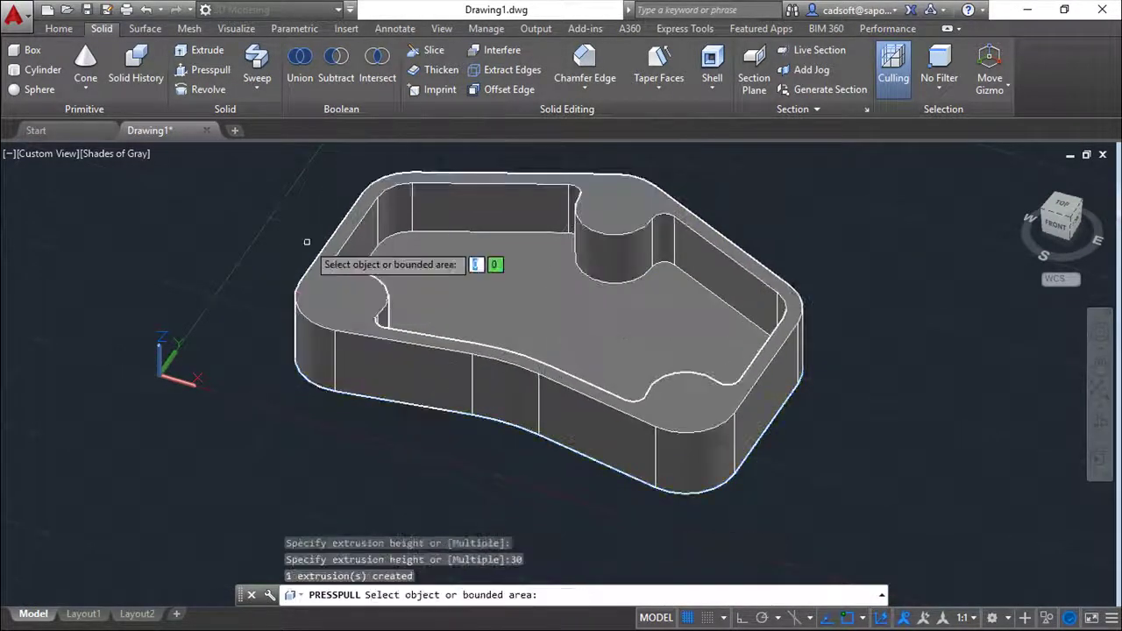
- Union all solids into a single tray body
left_click(299, 61)
type("all")
key("Return")
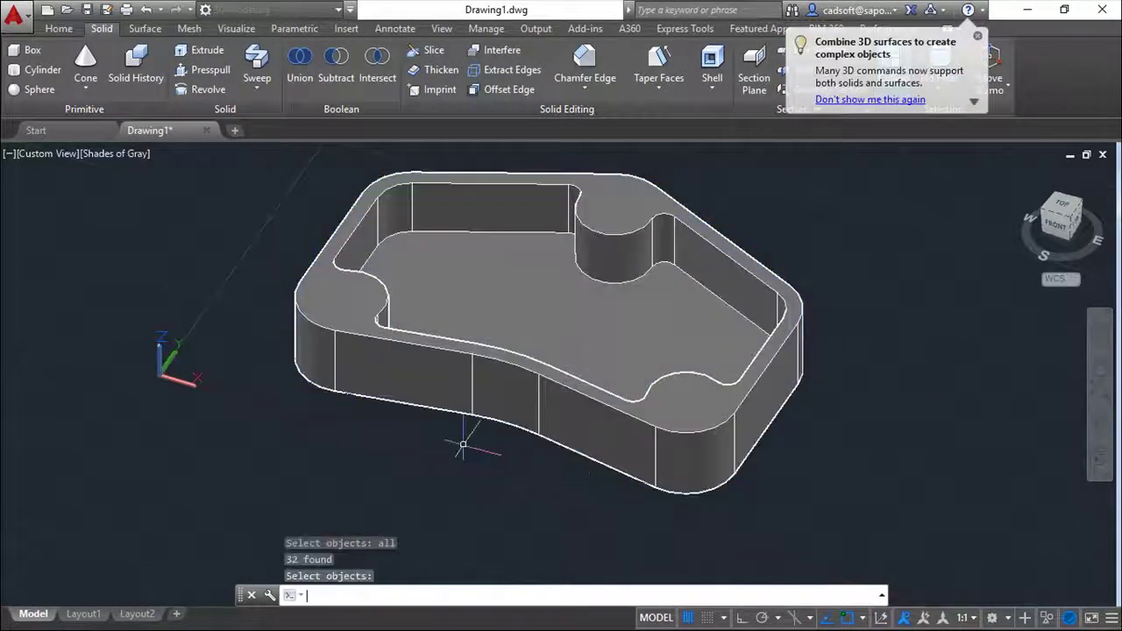
key("Return")
key("Escape")
key("Escape")
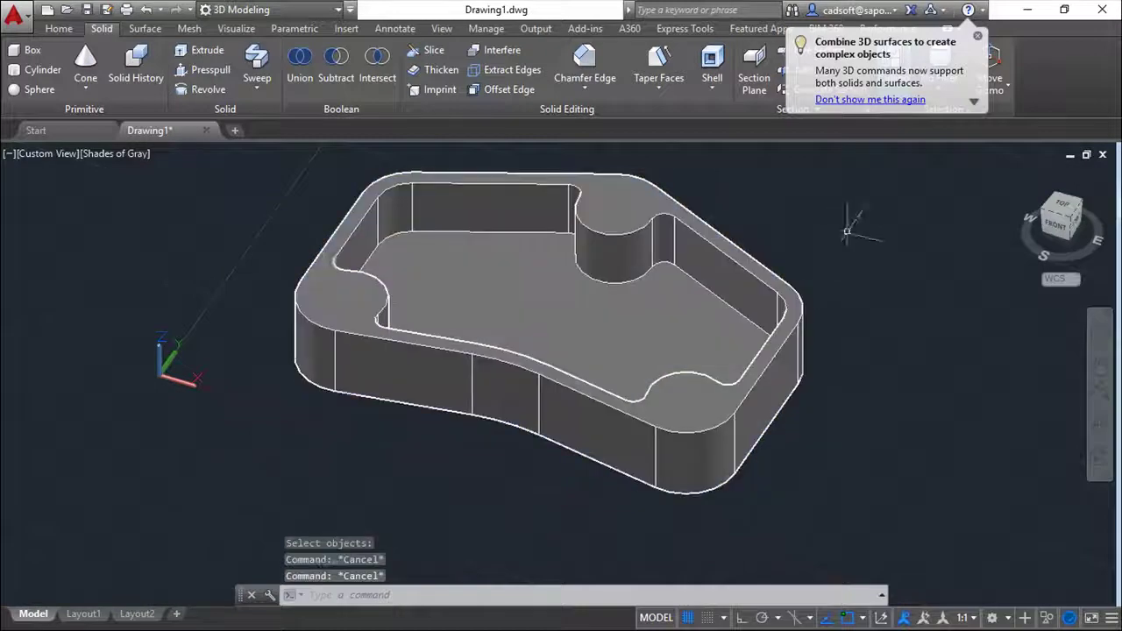
middle_click_drag(706, 366, 689, 401)
left_click(59, 28)
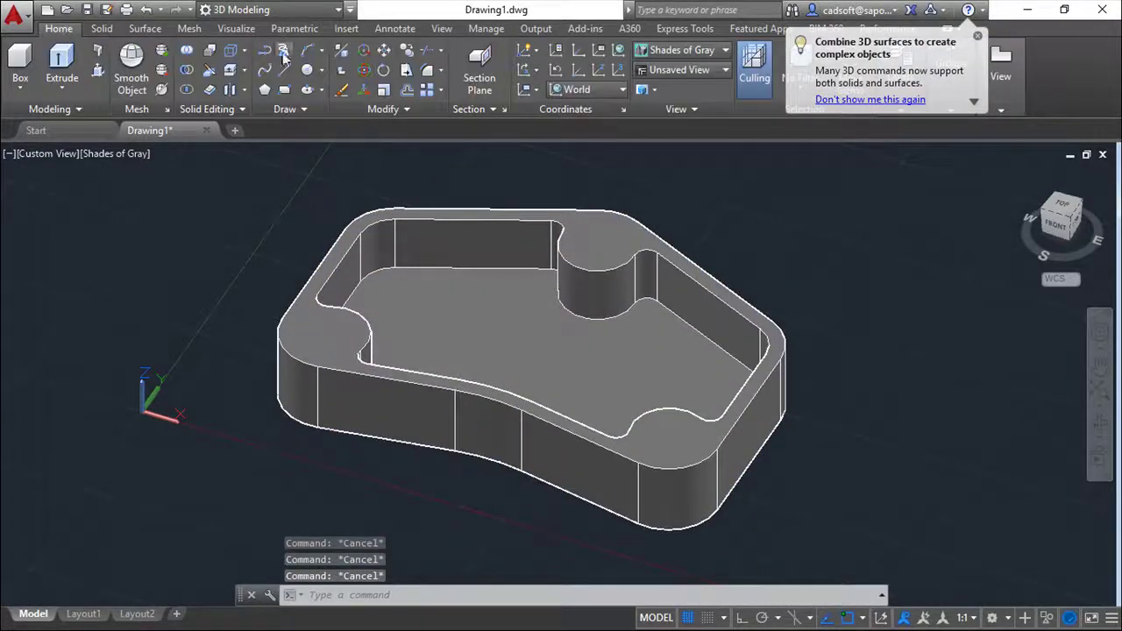
left_click(307, 69)
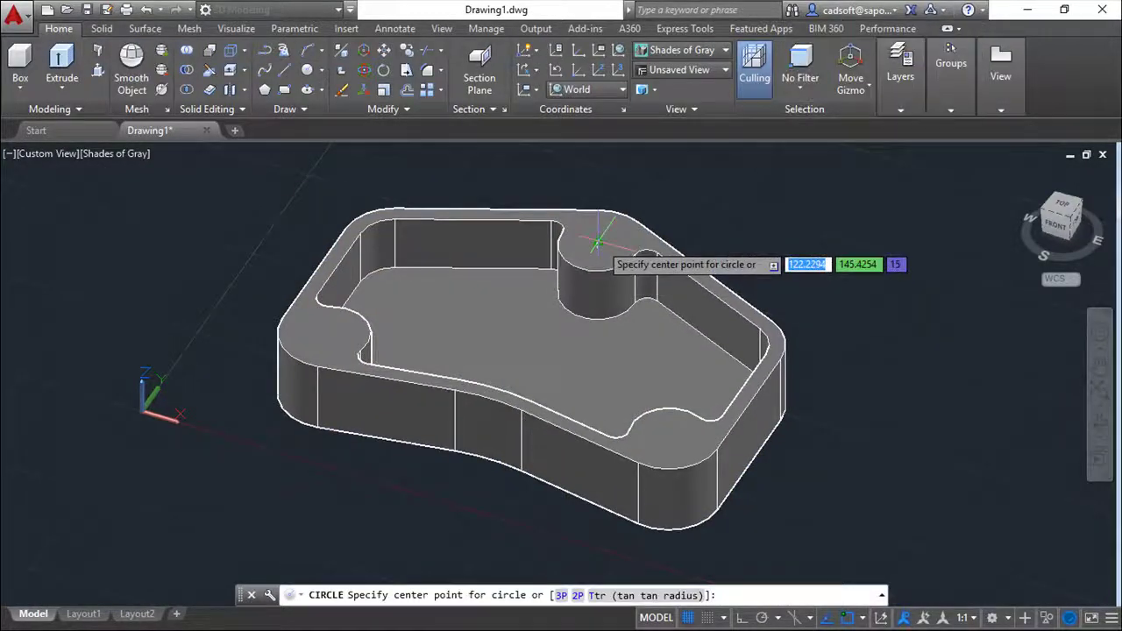
left_click(596, 243)
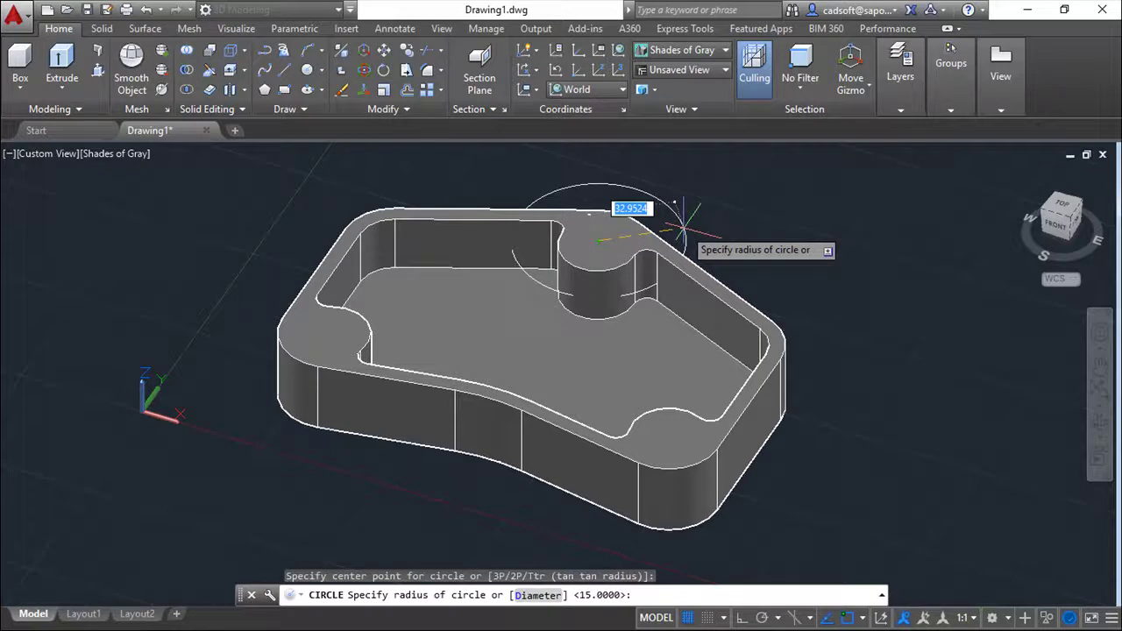
type("10")
key("Return")
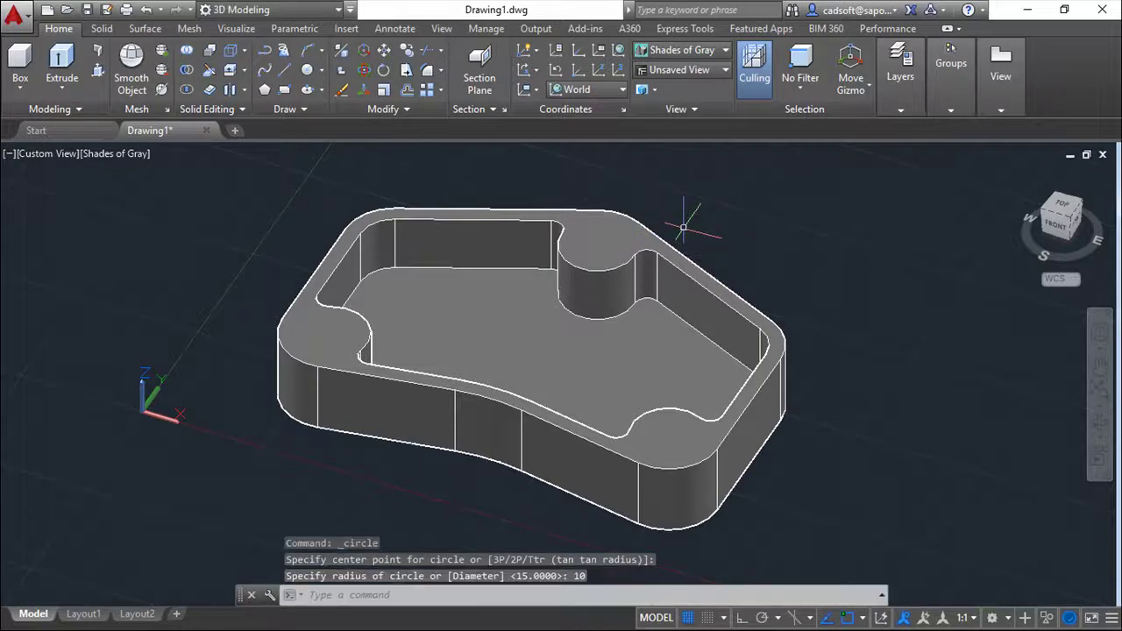
mouse_move(872, 471)
middle_mouse_down("shift")
mouse_move(789, 293)
mouse_move(798, 298)
mouse_move(777, 402)
mouse_move(744, 385)
mouse_move(744, 344)
mouse_move(784, 443)
mouse_move(826, 456)
mouse_move(727, 358)
mouse_move(741, 454)
mouse_move(830, 453)
mouse_move(736, 359)
middle_mouse_up("shift")
left_click(342, 91)
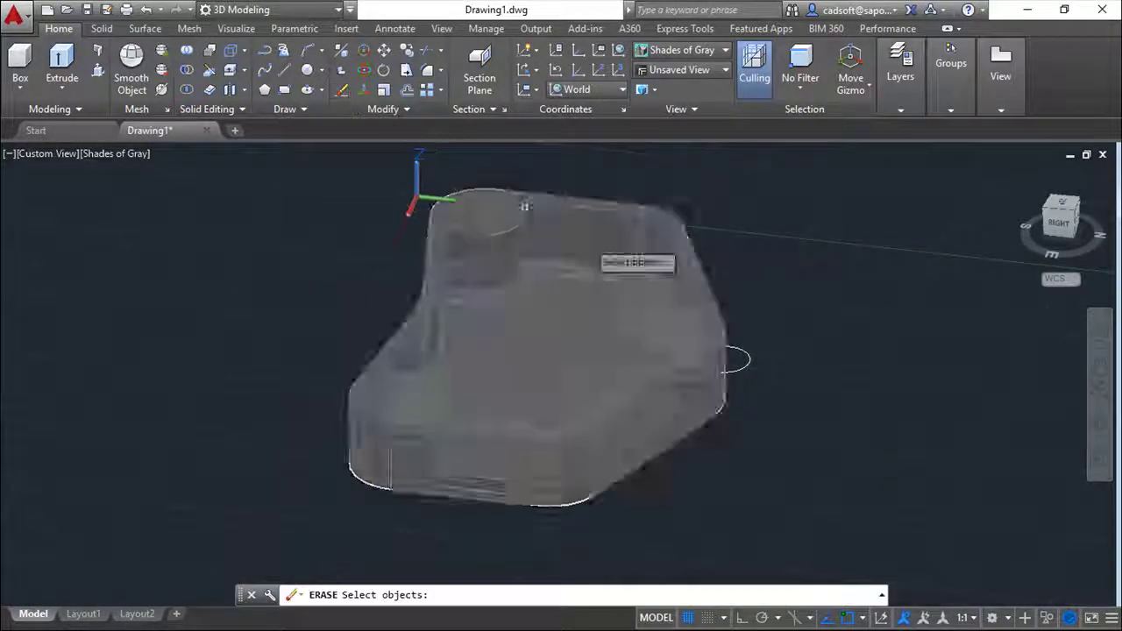
left_click(743, 364)
mouse_move(705, 482)
middle_mouse_down("shift")
mouse_move(881, 488)
mouse_move(826, 412)
middle_mouse_up("shift")
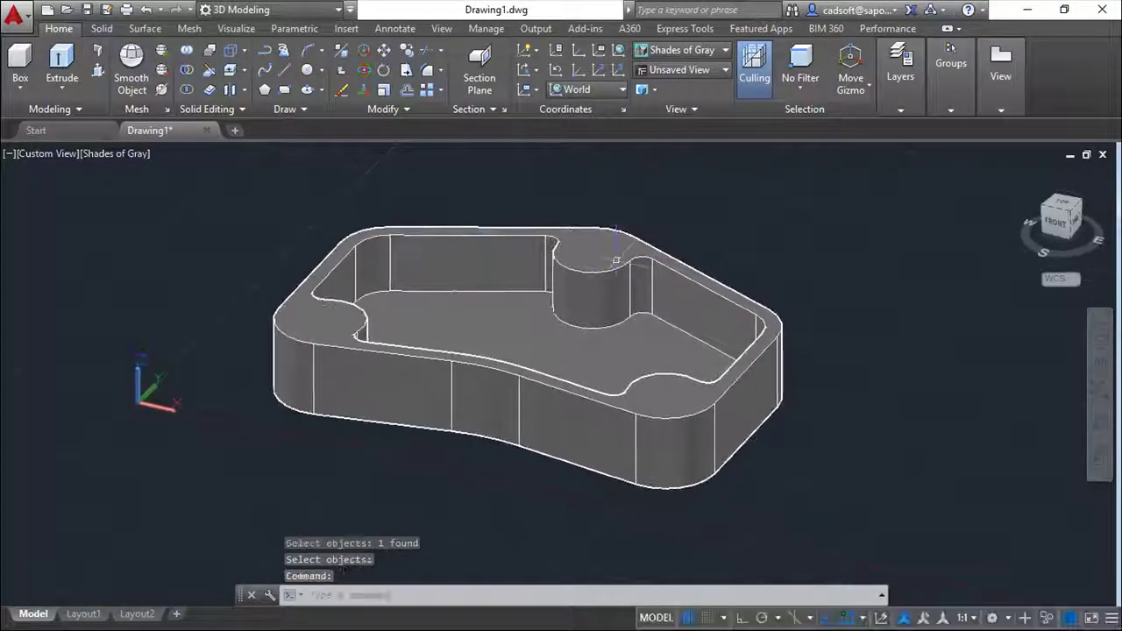
- Draw radius-10 circles centred on the boss top and in the left and right lugs
left_click(306, 75)
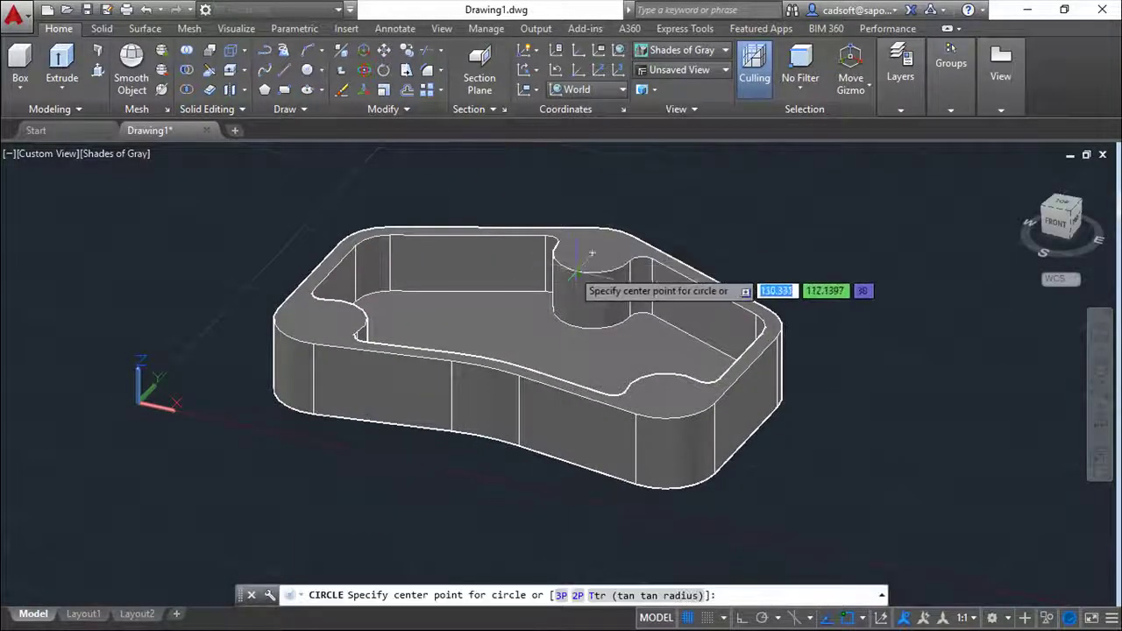
left_click(592, 254)
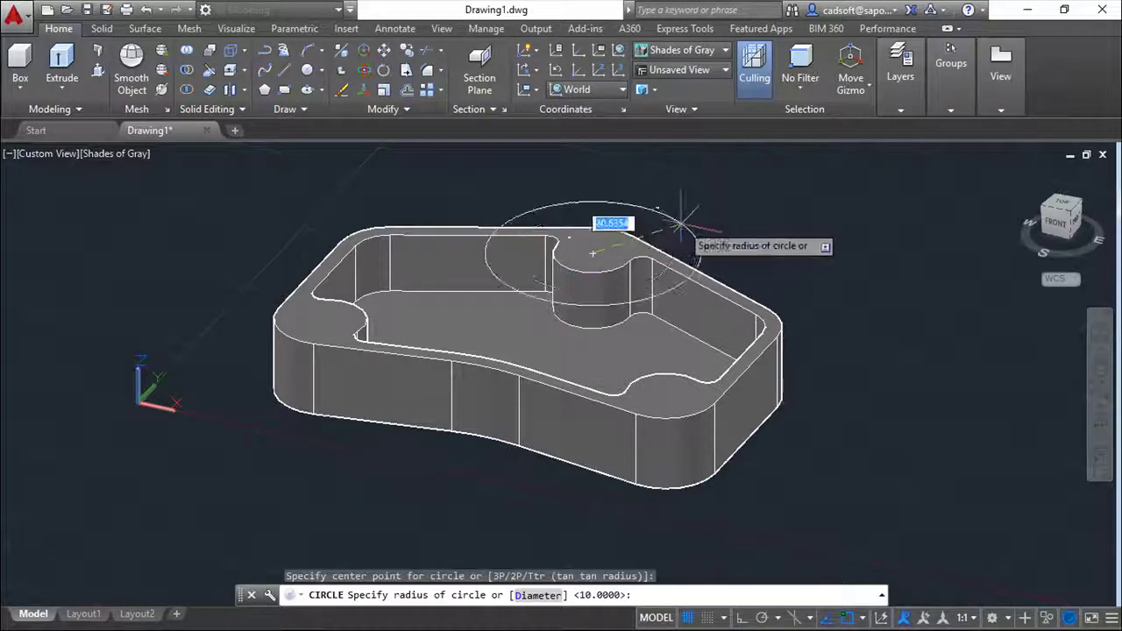
key("Return")
key("Return")
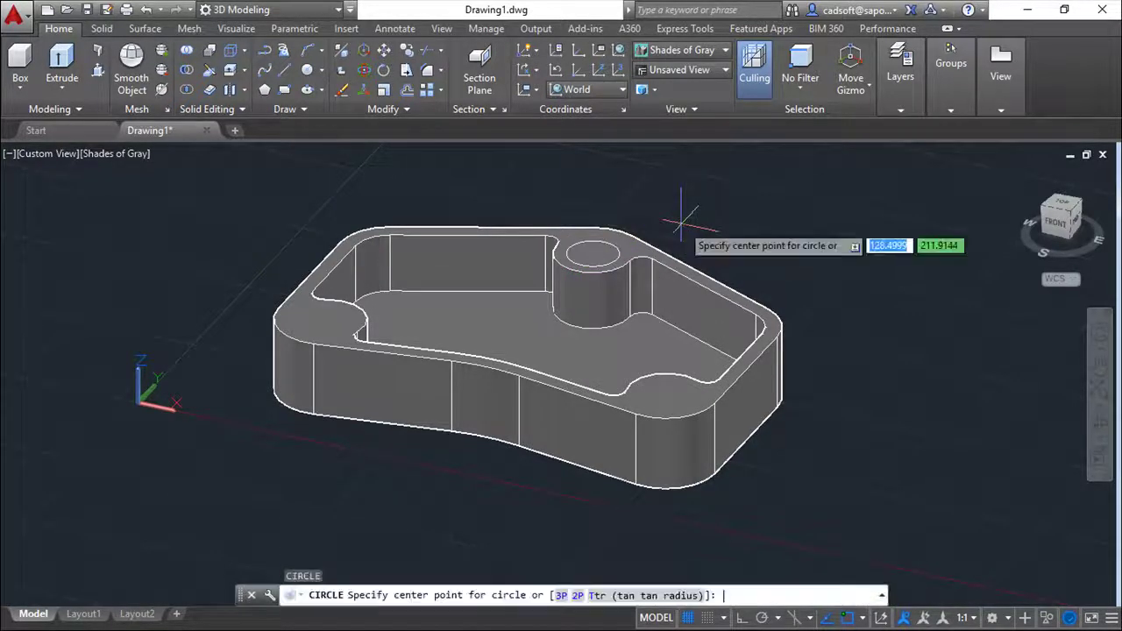
left_click(326, 318)
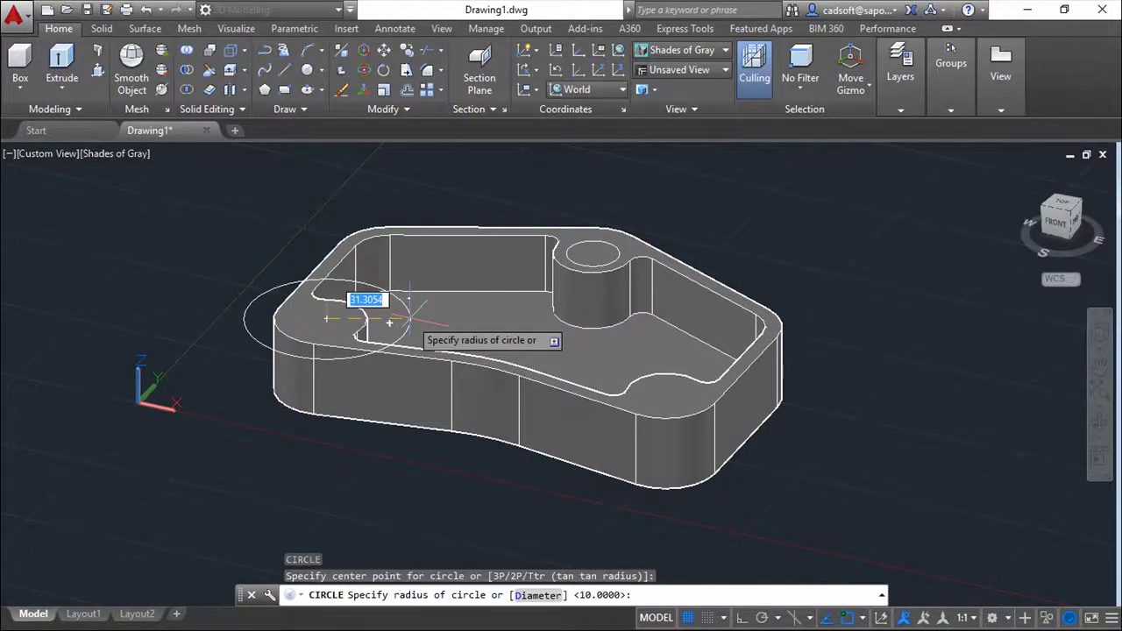
key("Return")
key("Return")
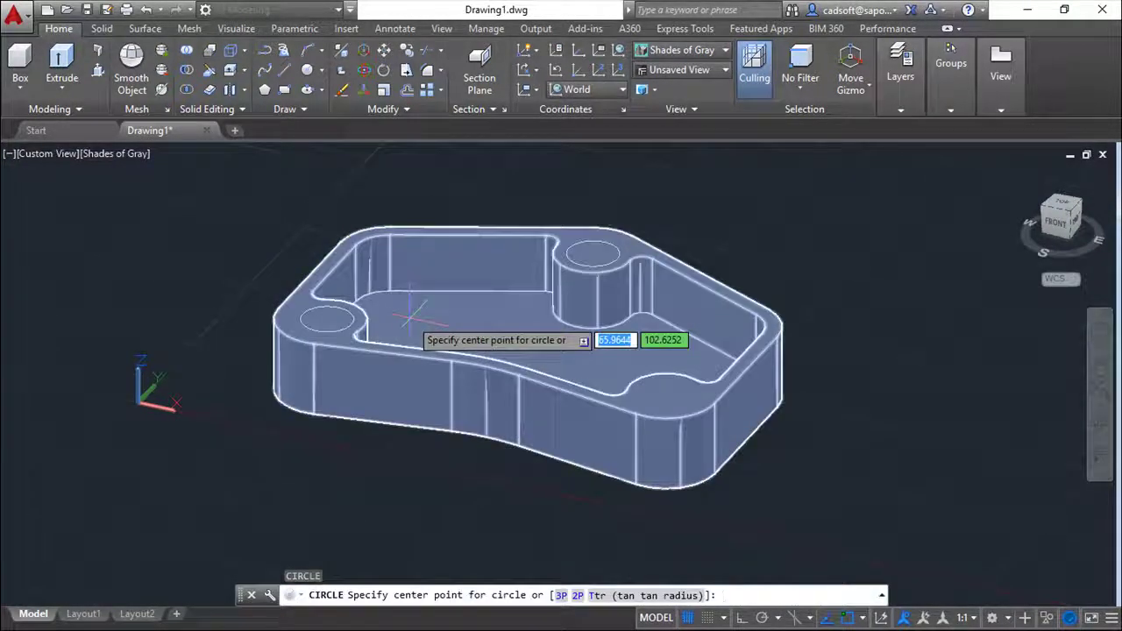
left_click(666, 390)
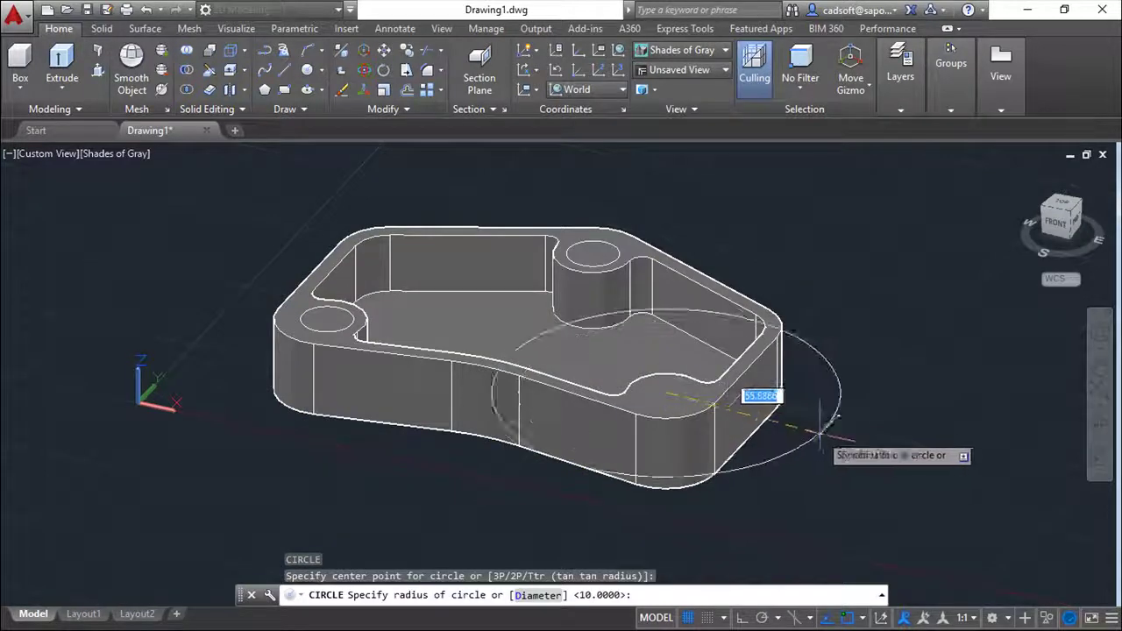
key("Return")
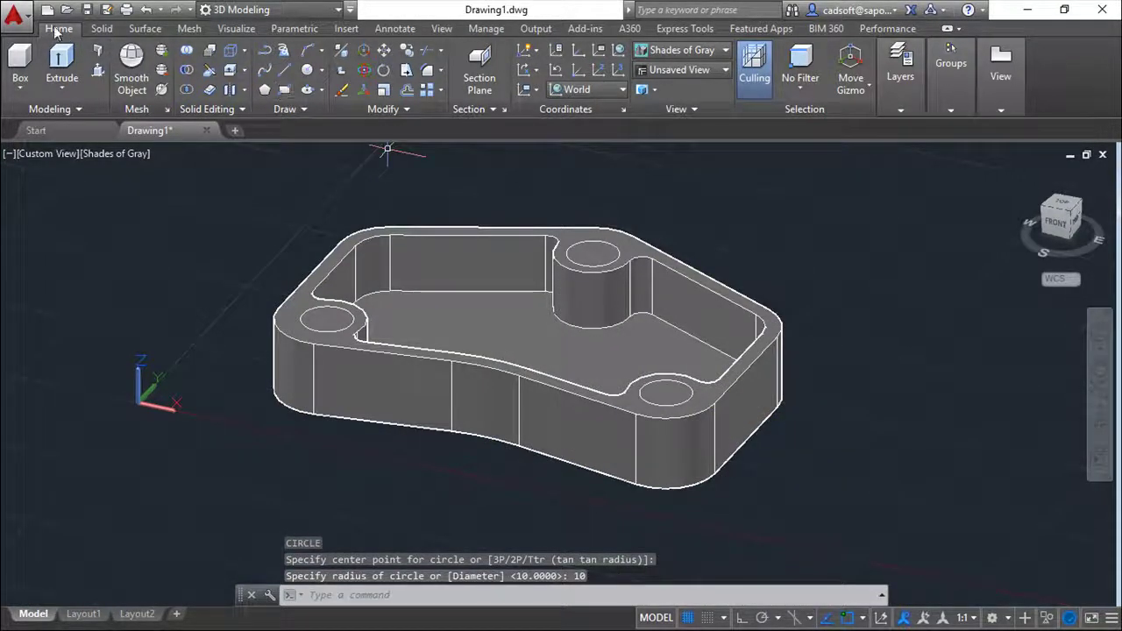
left_click(104, 29)
- Presspull the left-lug, boss and right-lug circles down through the solid as holes
left_click(199, 70)
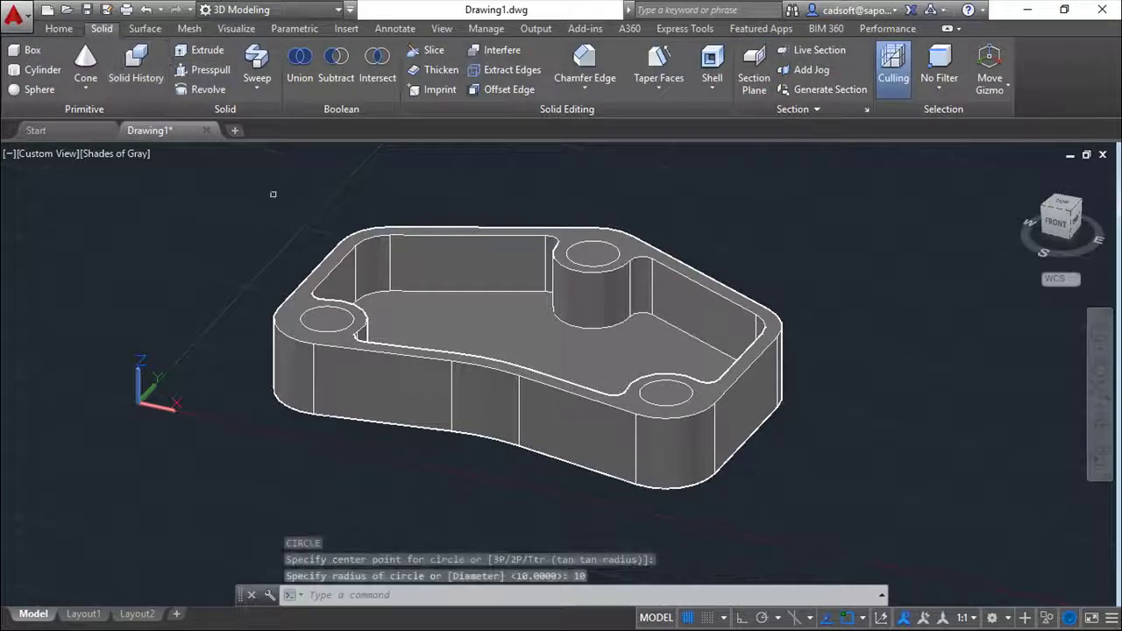
left_click(327, 320)
left_click(327, 478)
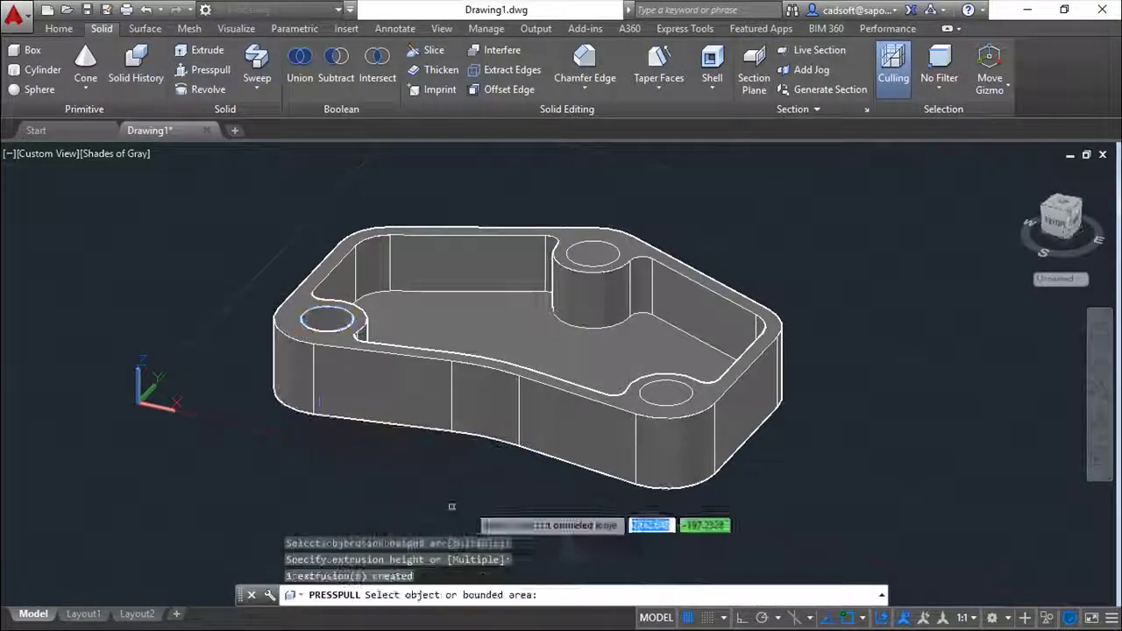
left_click(592, 254)
left_click(682, 427)
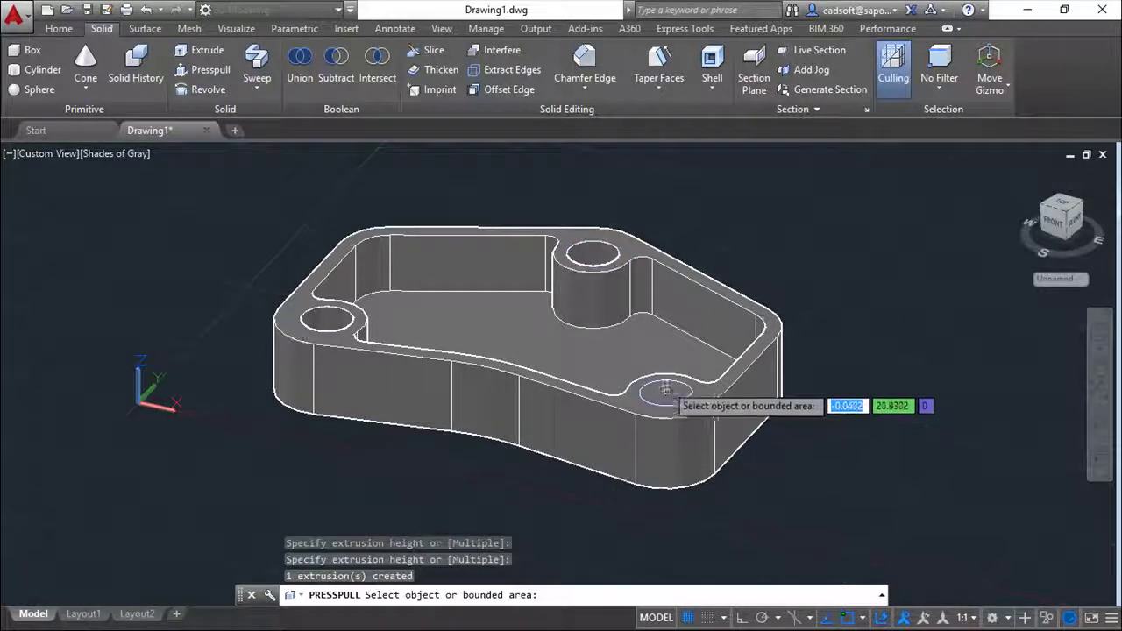
left_click(666, 392)
left_click(743, 547)
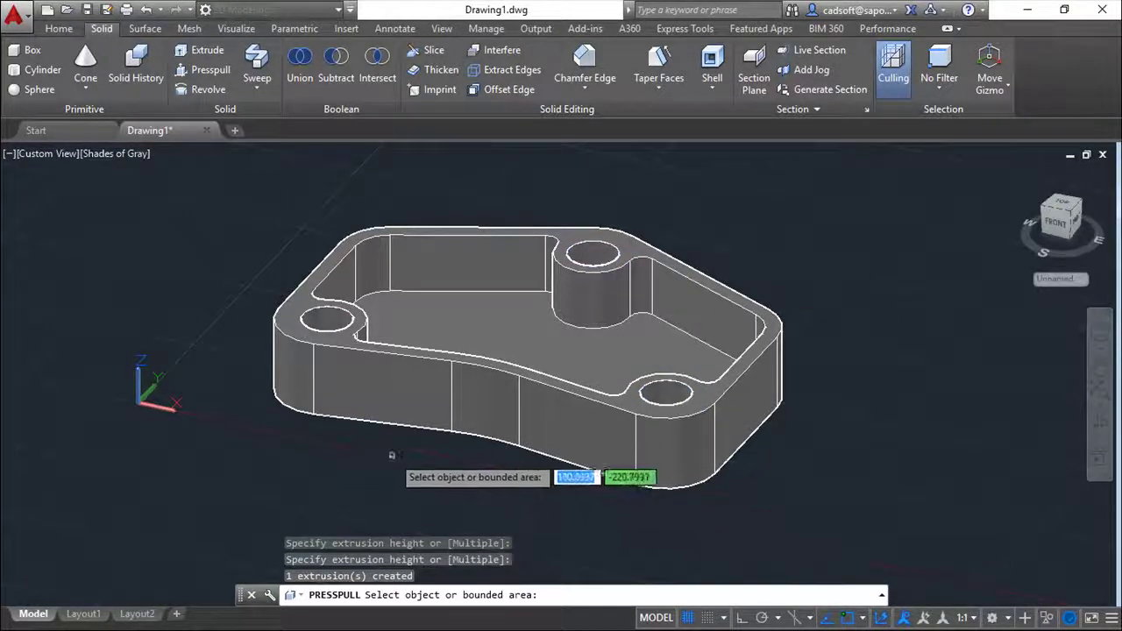
mouse_move(388, 458)
middle_mouse_down("shift")
mouse_move(432, 496)
mouse_move(483, 493)
mouse_move(392, 491)
mouse_move(404, 493)
middle_mouse_up("shift")
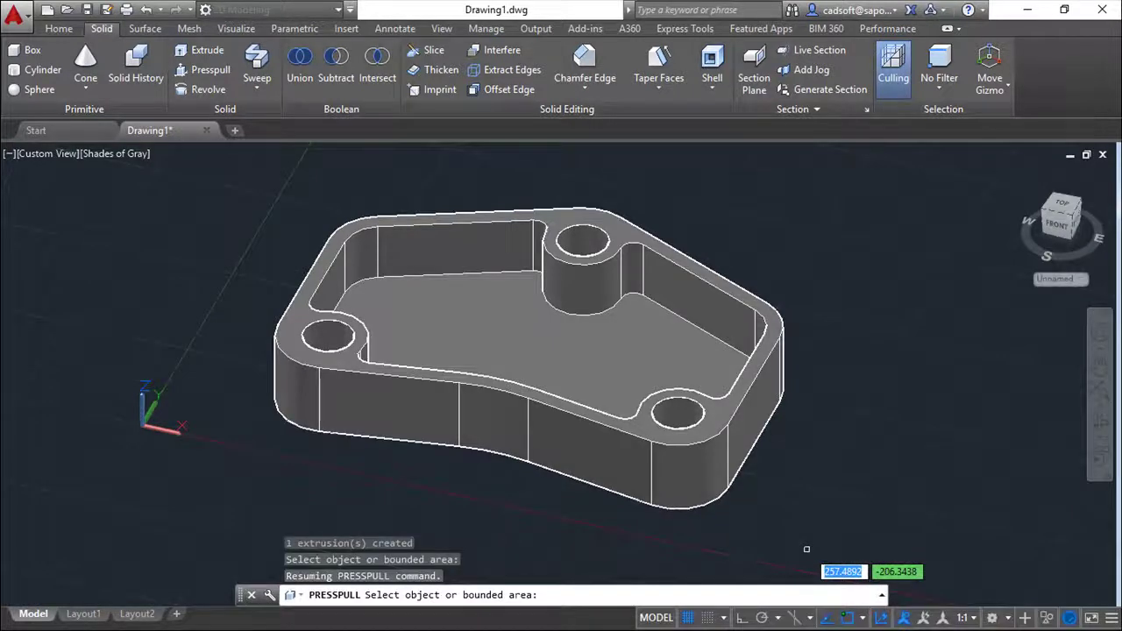